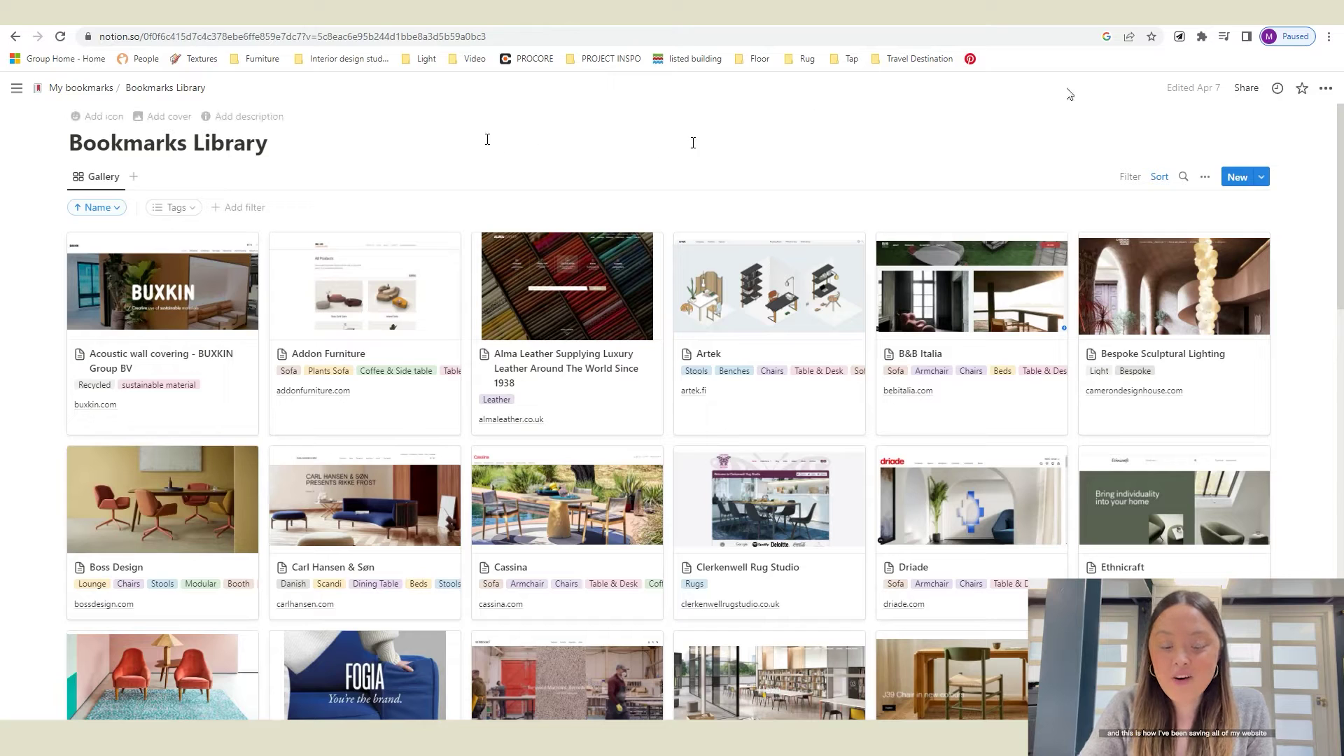
Preview the Furniture, Light and Rug bookmark lists in the gallery
click(273, 61)
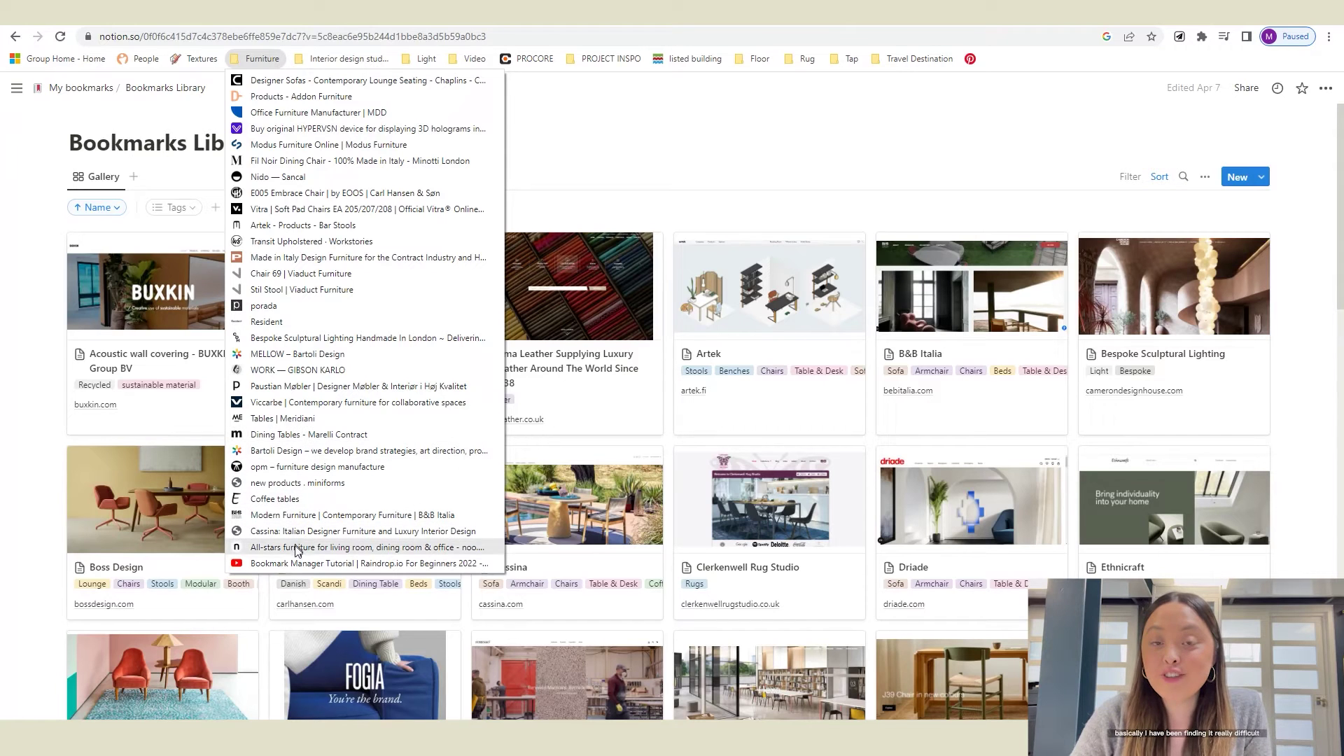
click(266, 59)
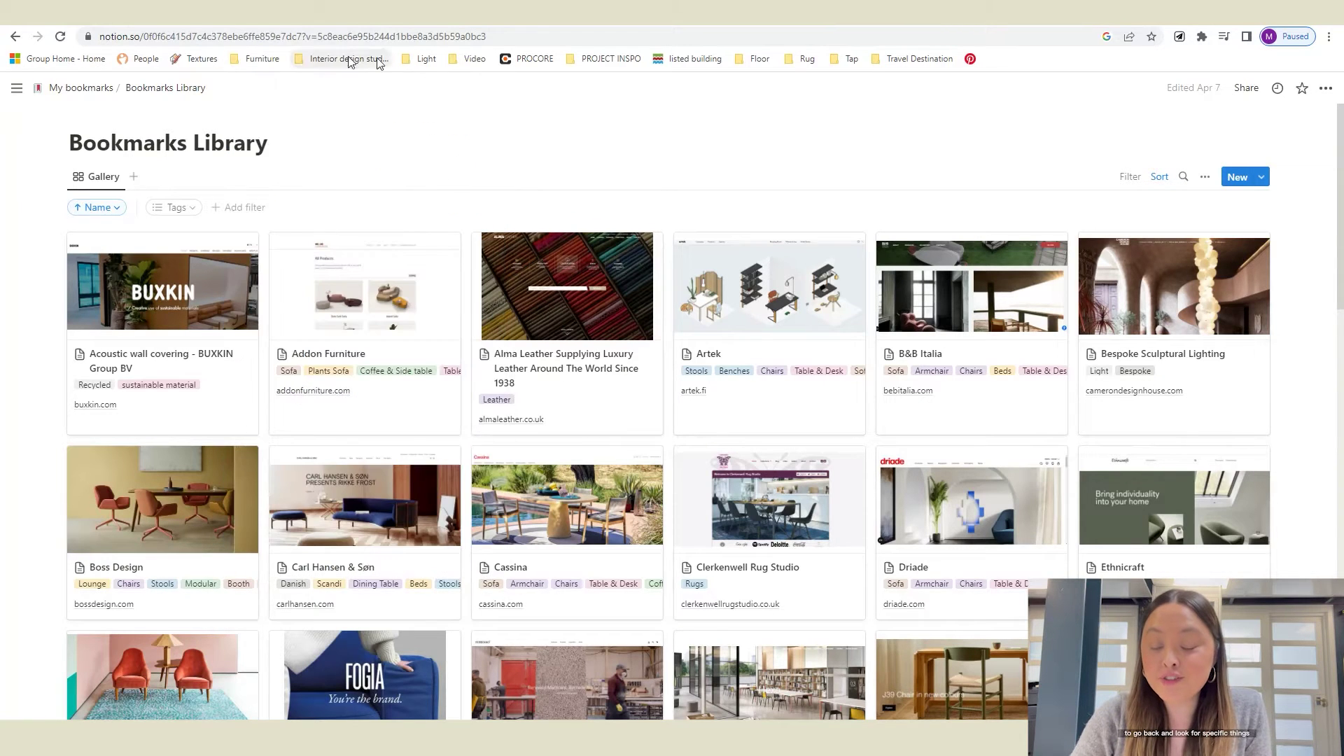
click(422, 59)
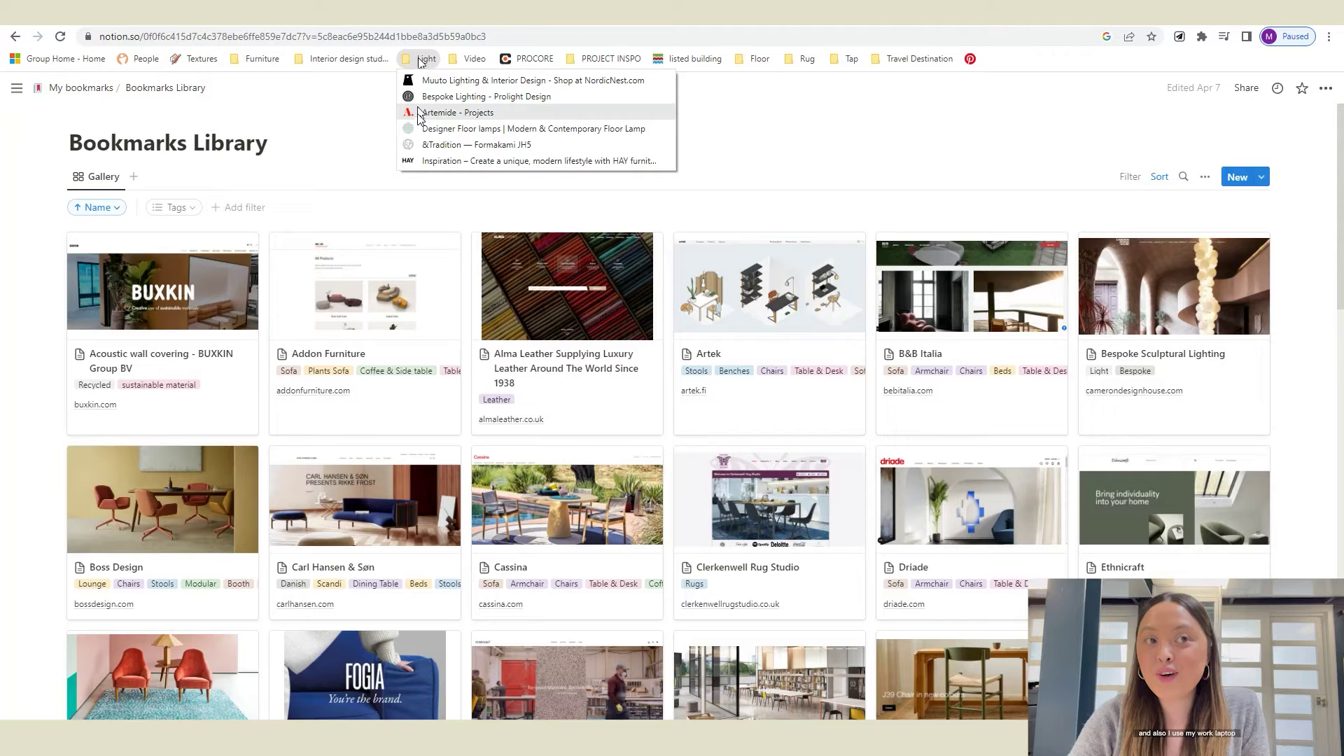
click(422, 59)
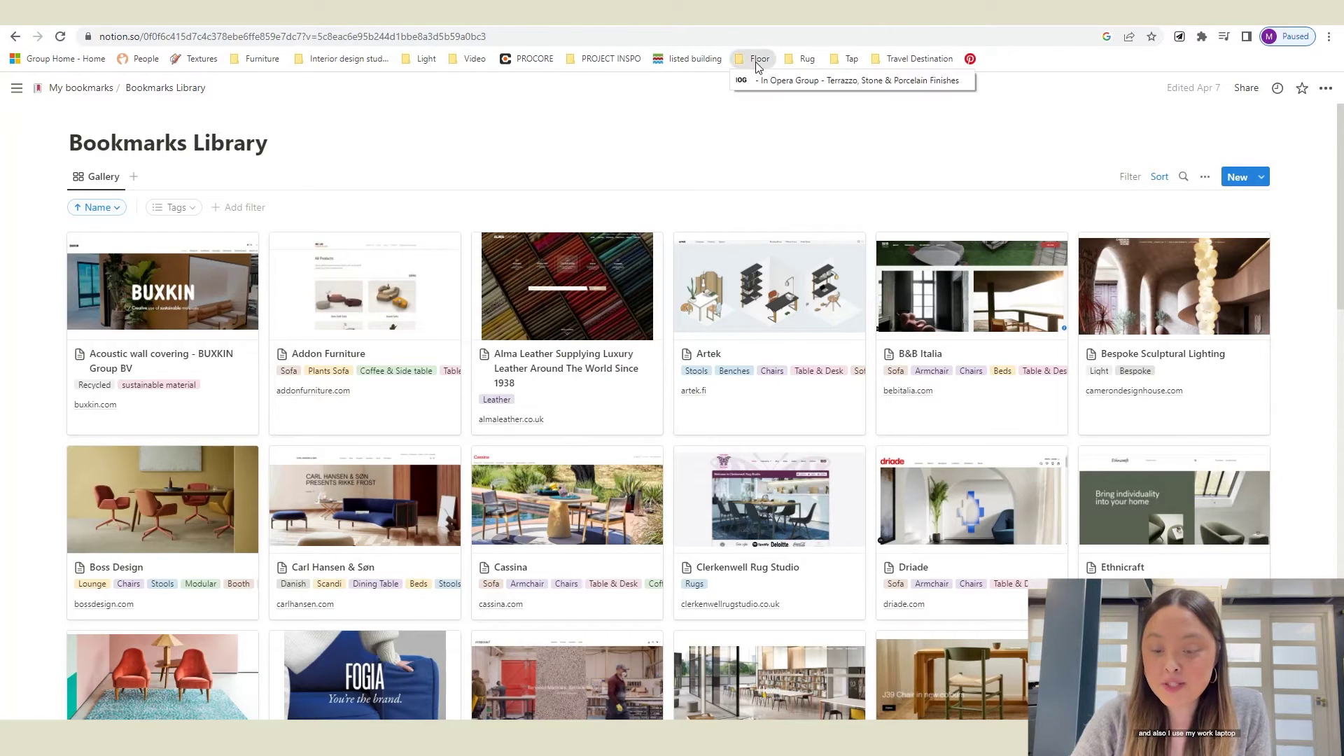
click(798, 60)
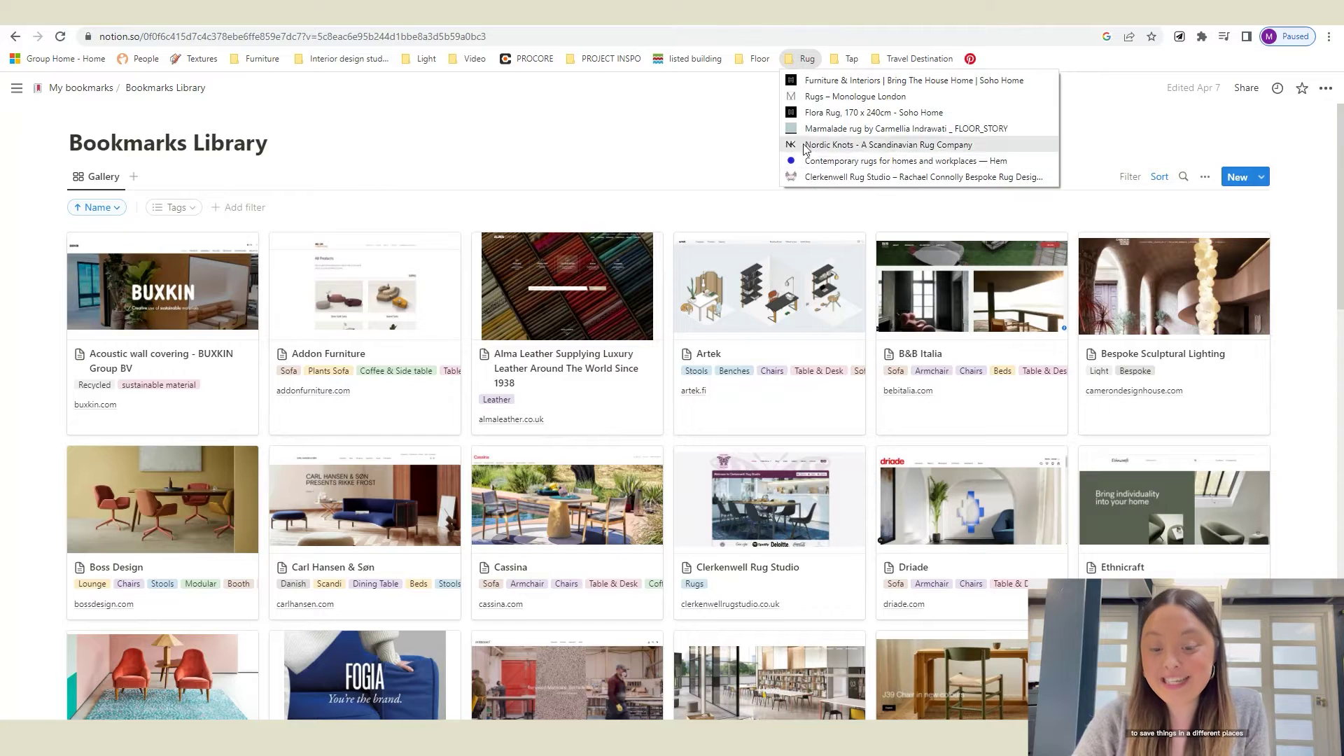
click(808, 63)
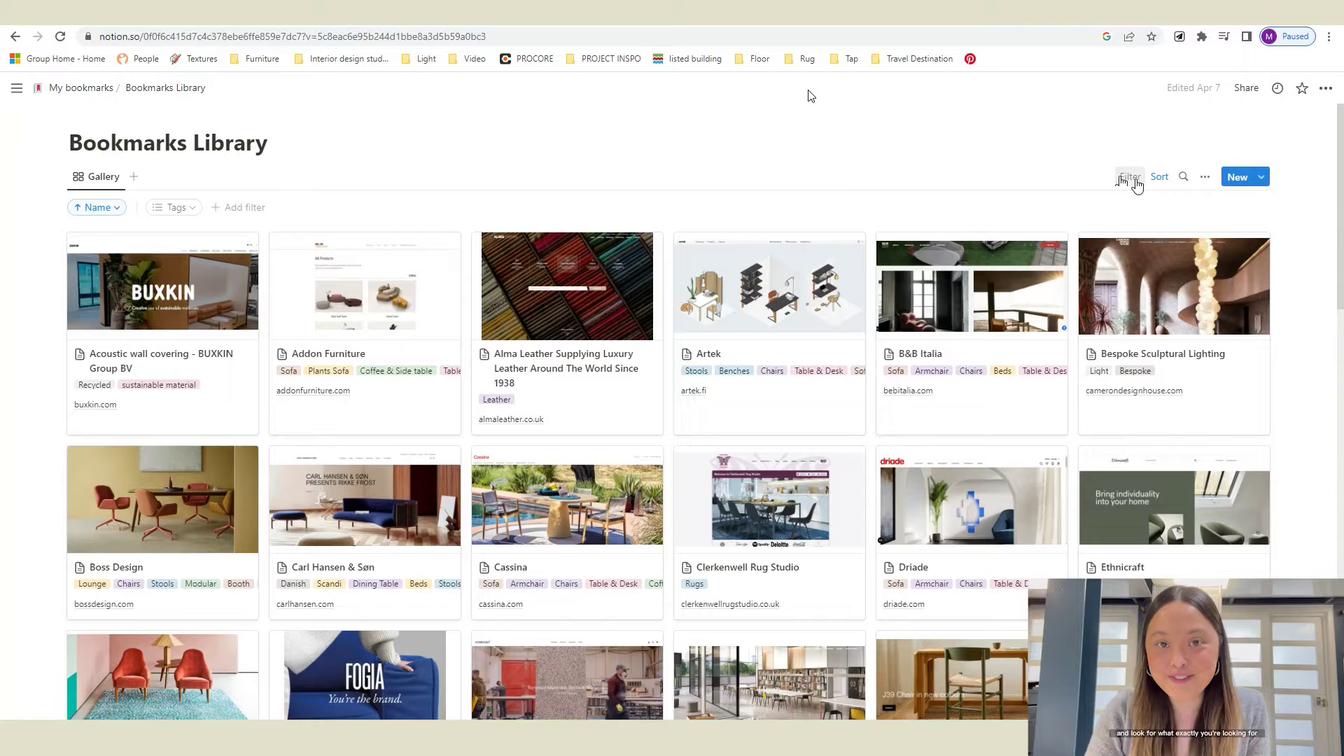
Scroll down through the Bookmarks Library gallery
scroll(893, 256, down, 3)
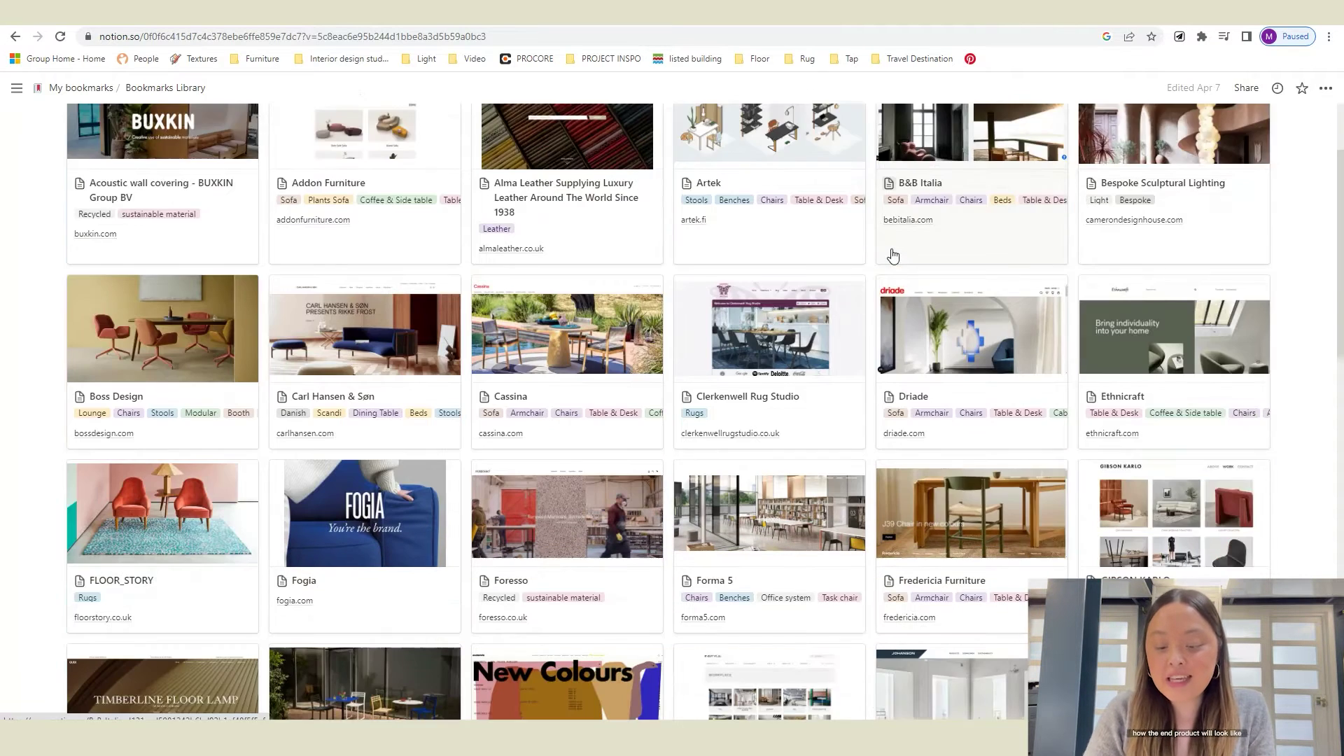
scroll(893, 257, down, 3)
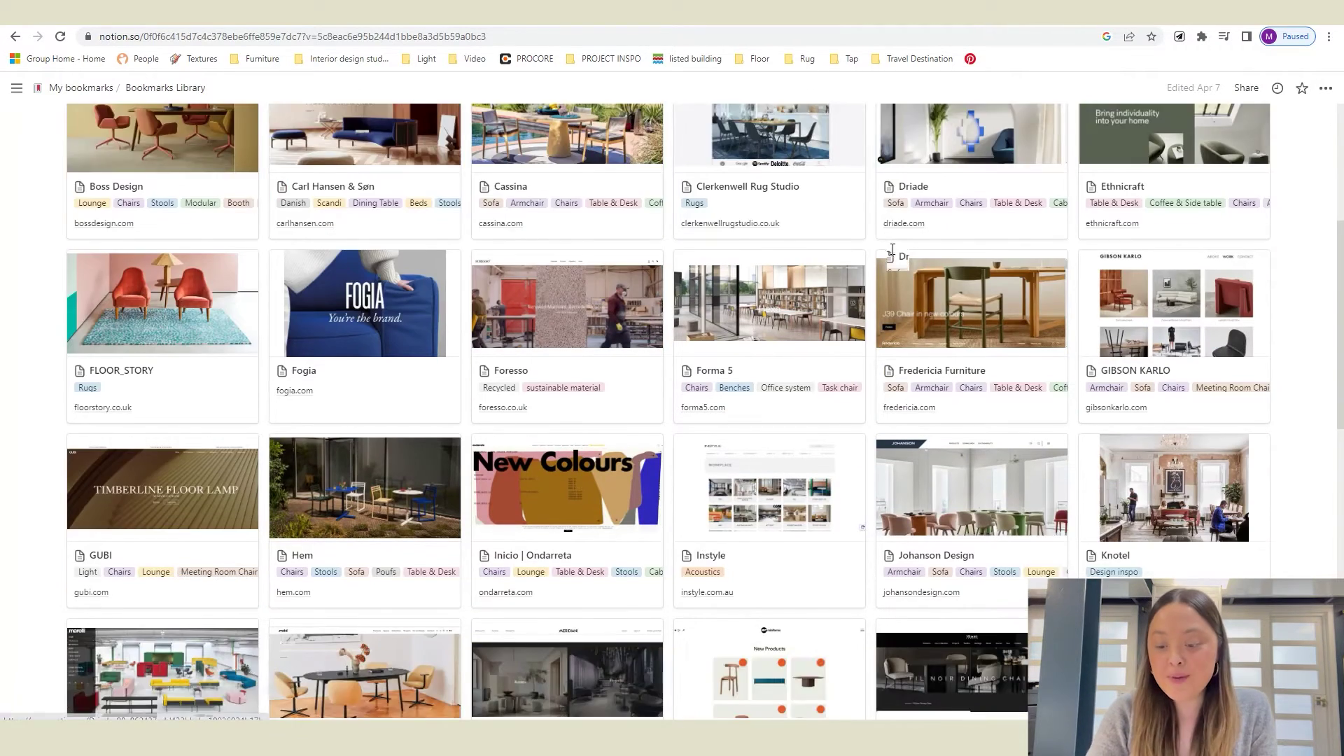
scroll(893, 252, down, 4)
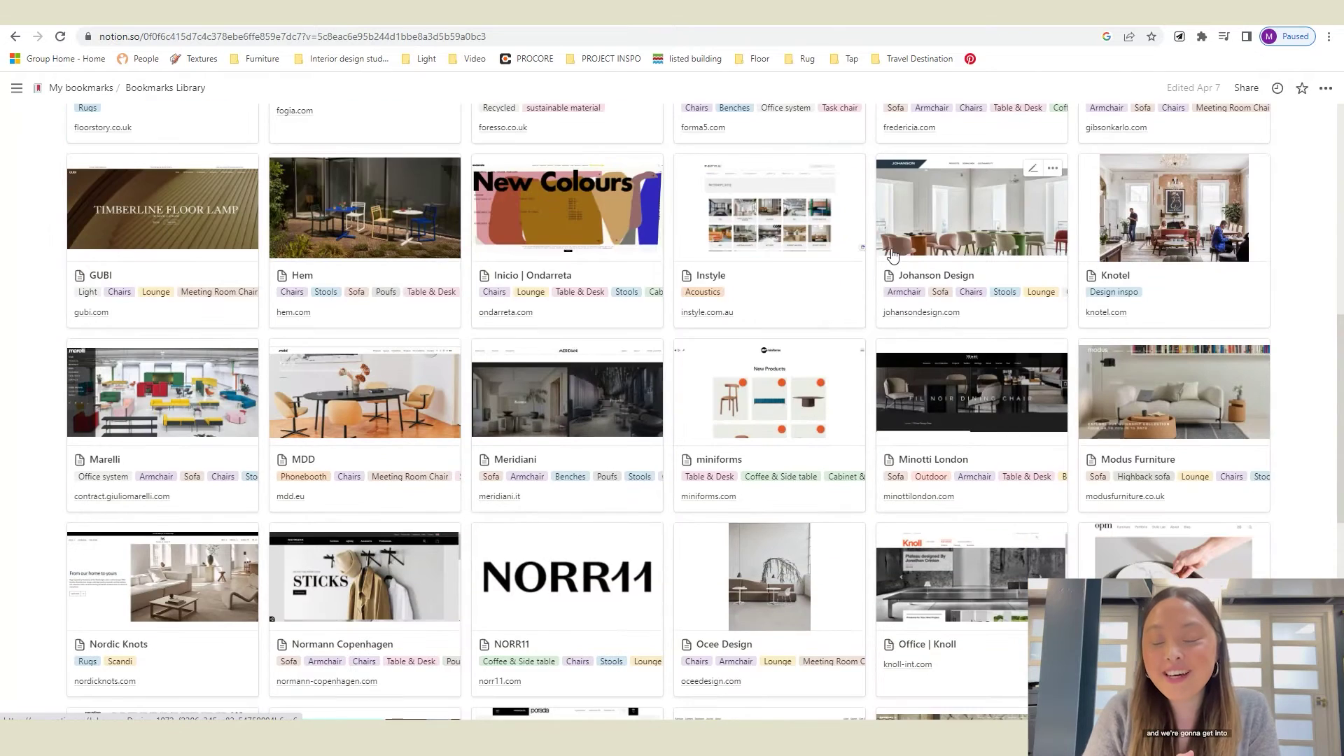
scroll(893, 256, down, 4)
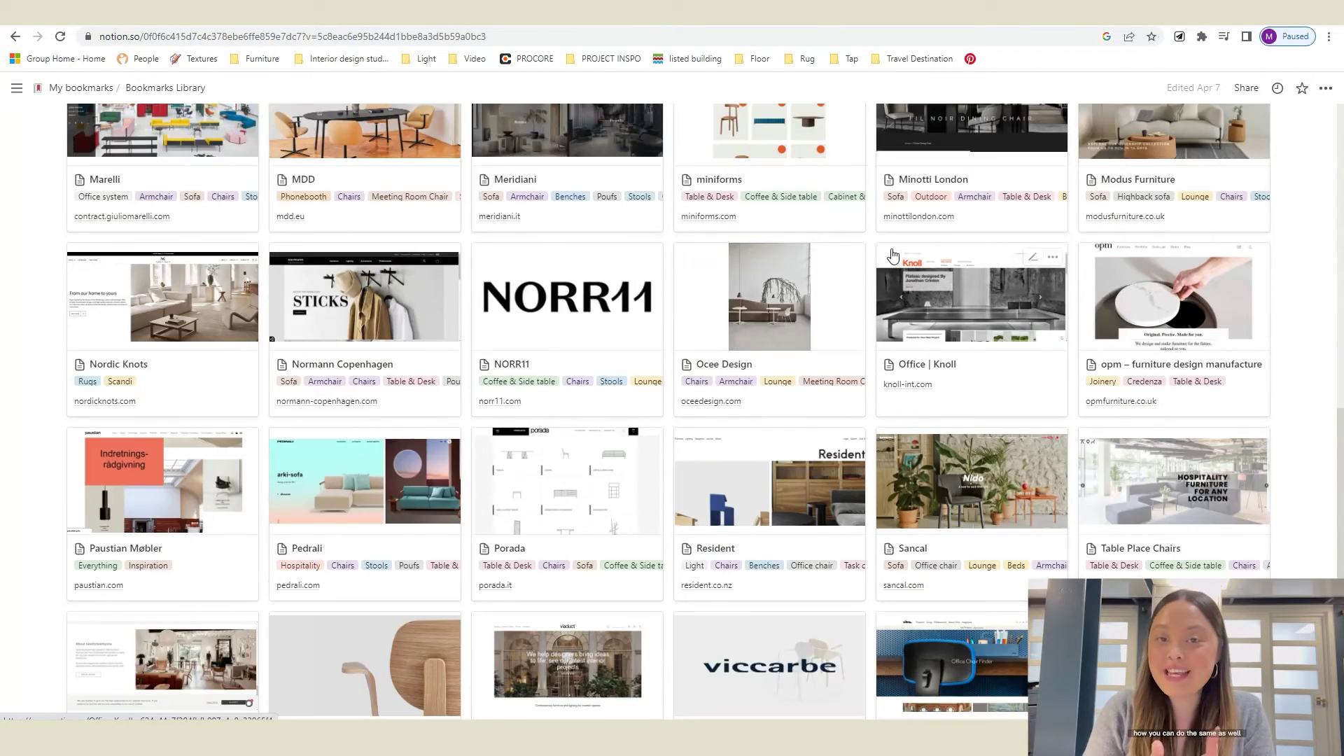
scroll(893, 256, down, 4)
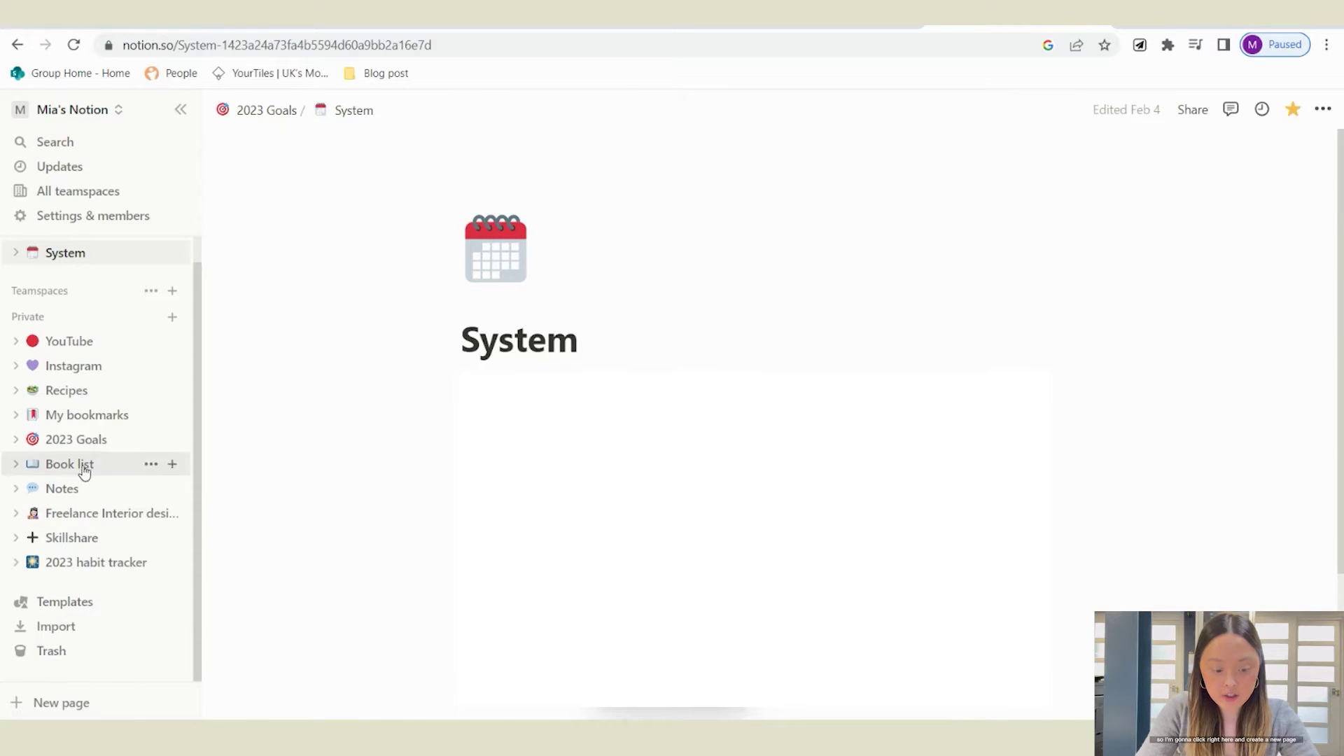
Create a new full page titled 'My Bookmark'
click(67, 708)
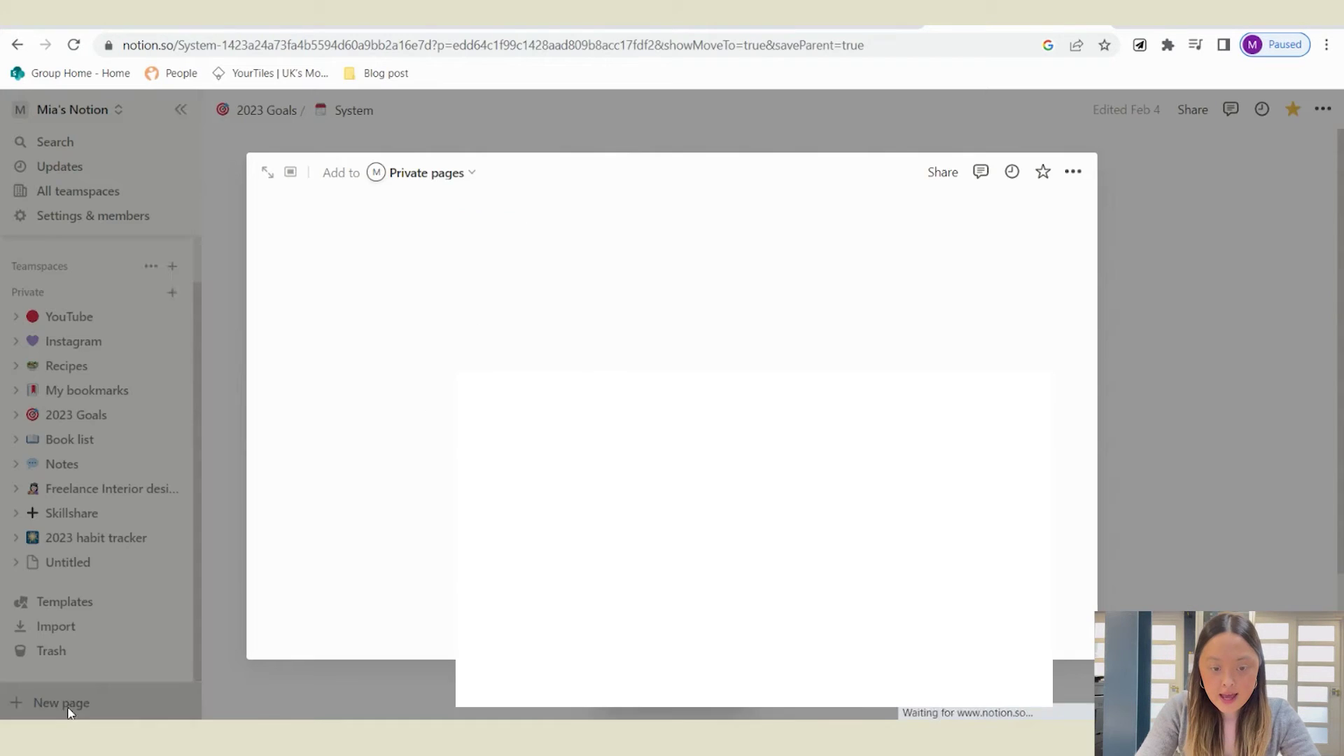
click(268, 173)
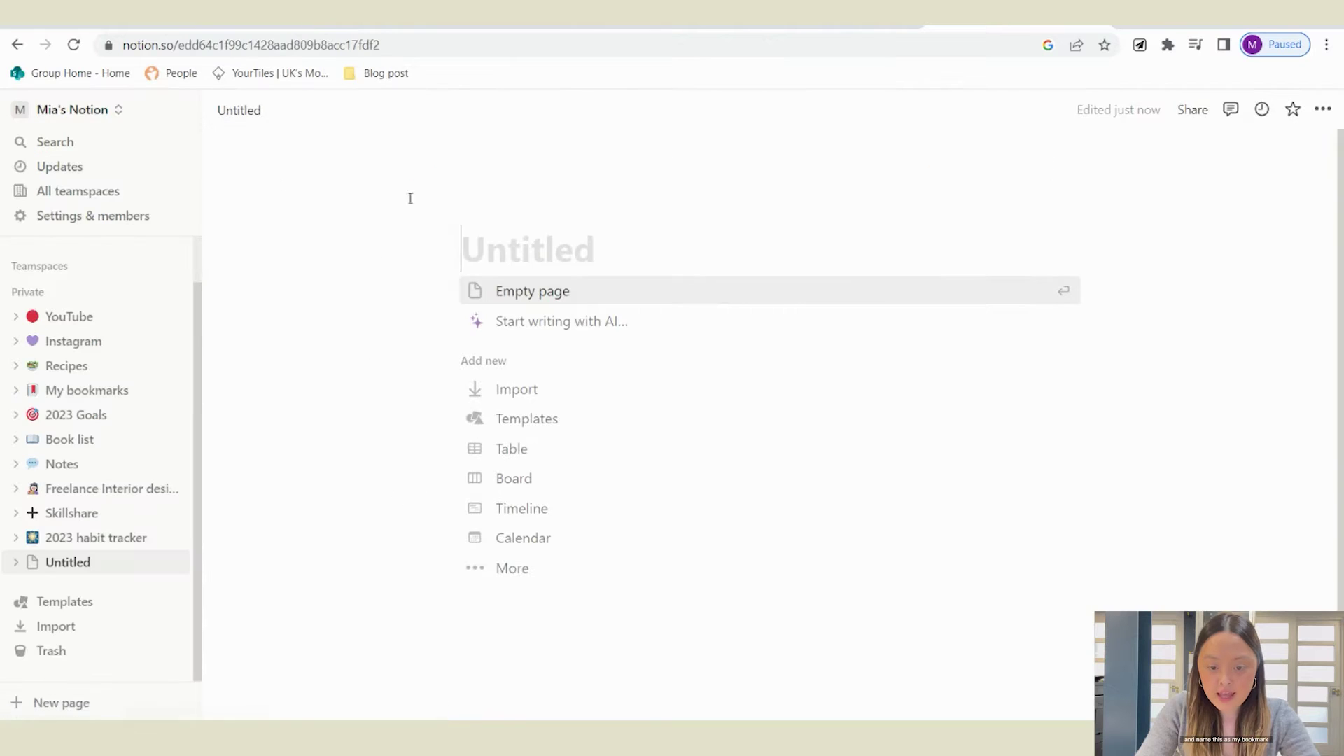
text(My )
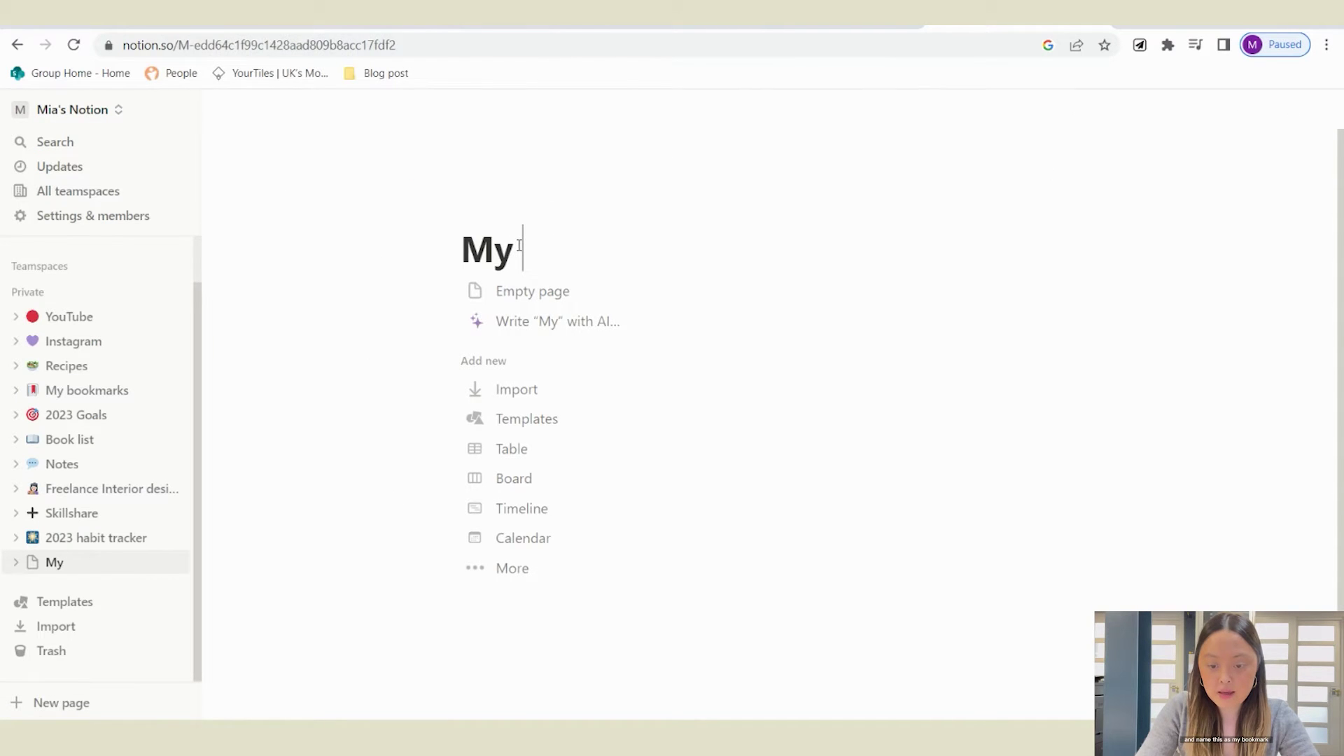
text(Bookmark)
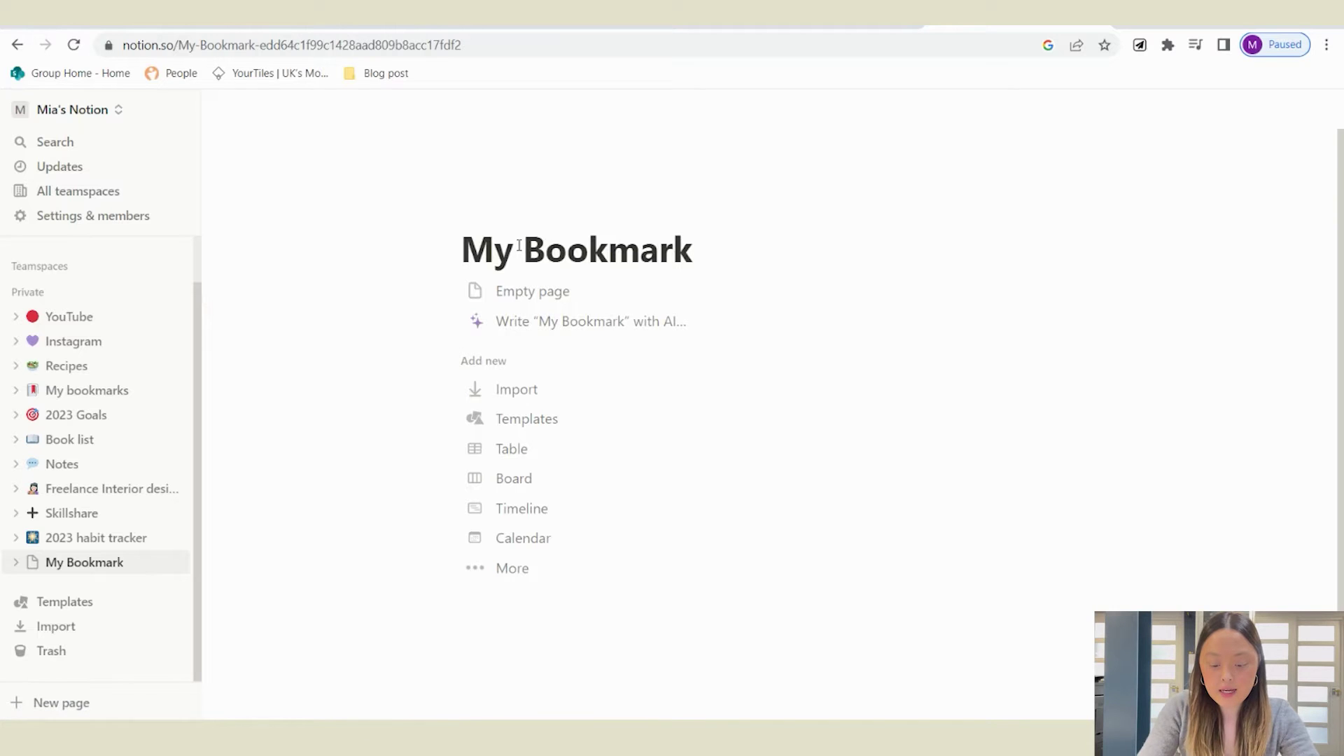
Give the page a bookmark emoji icon and a full-width layout
click(483, 217)
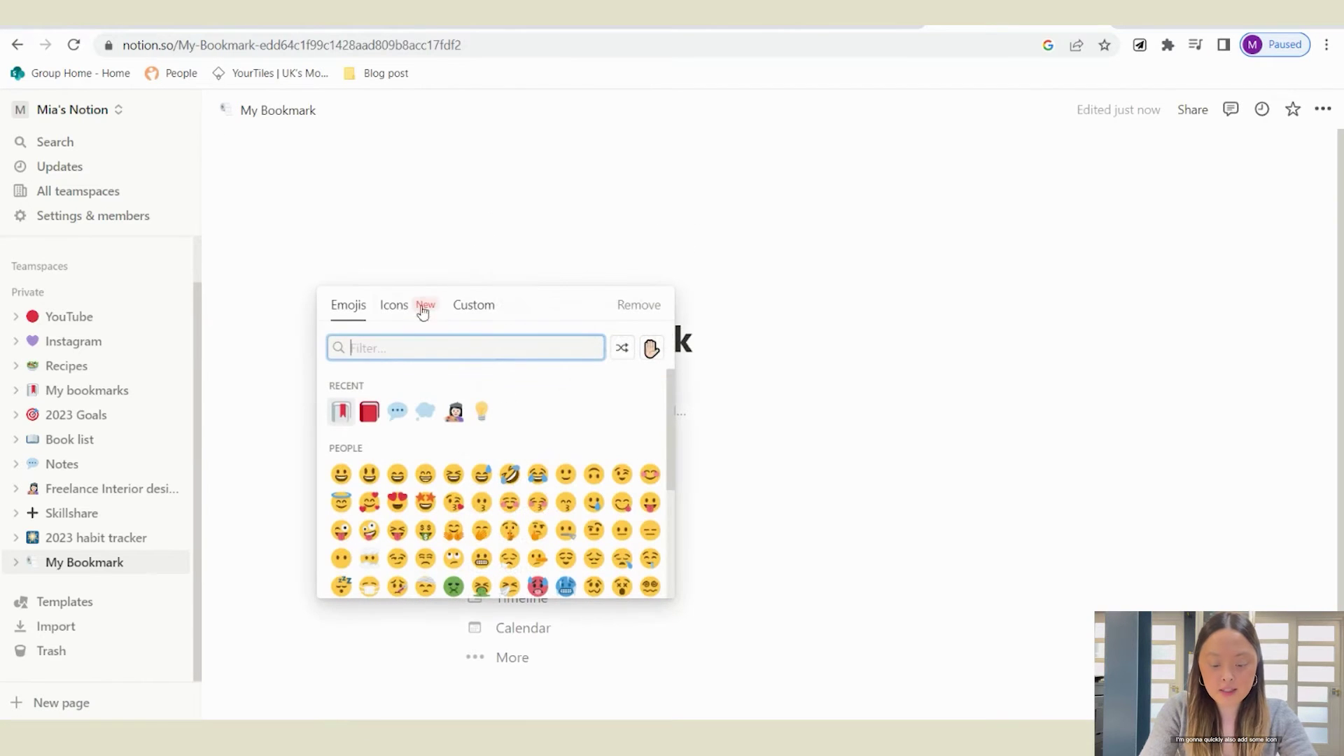
click(343, 413)
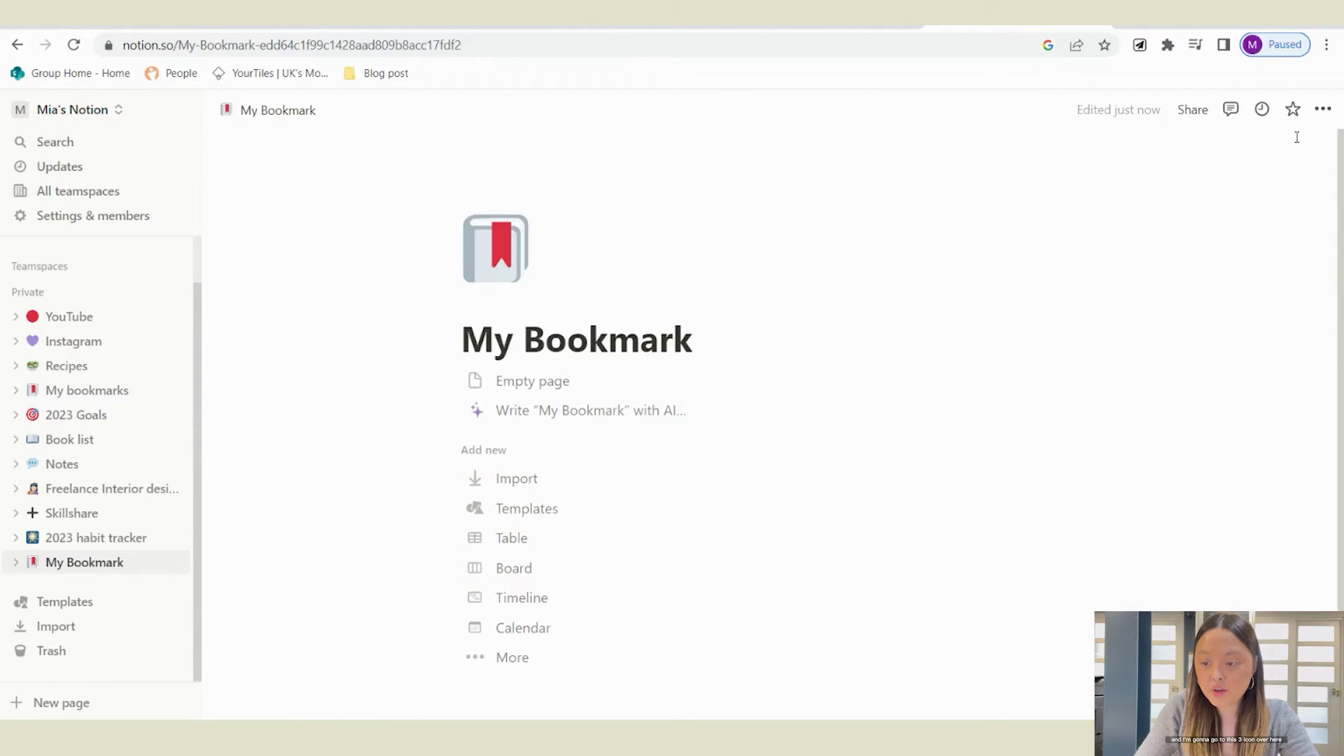
click(1322, 108)
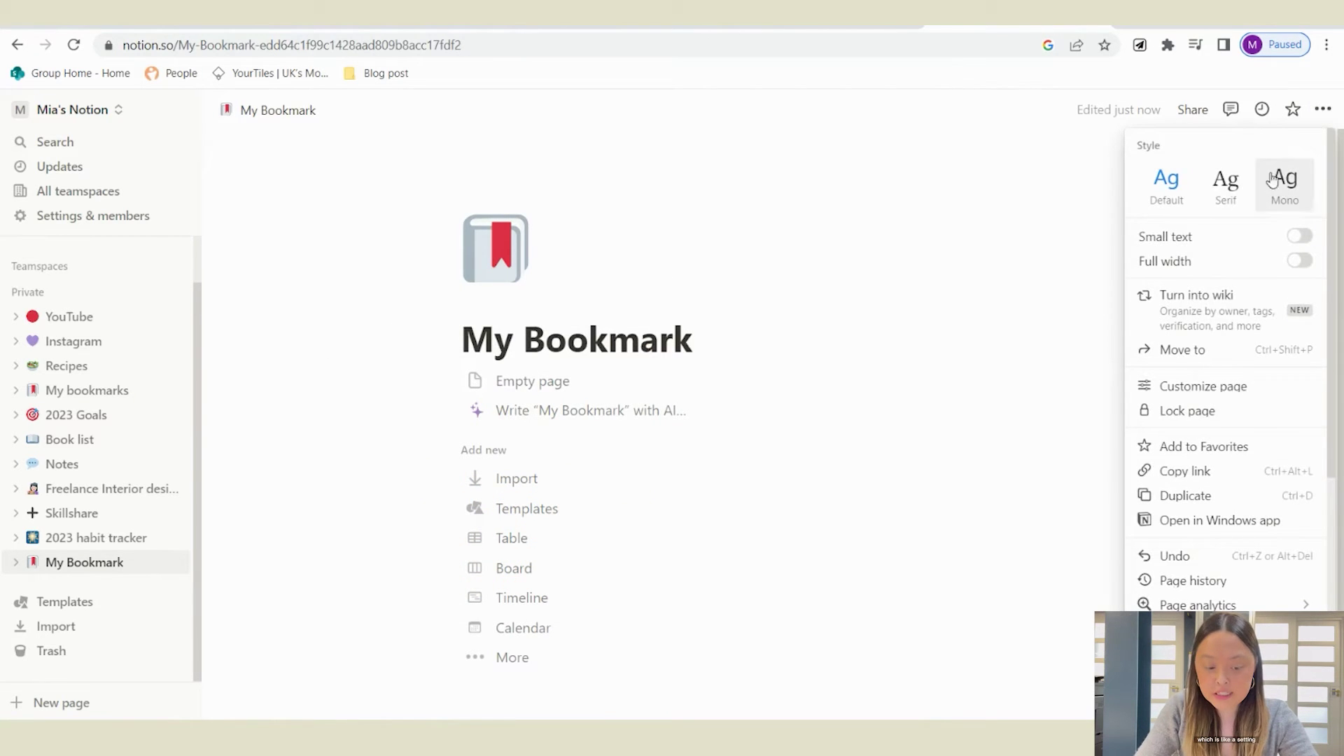
click(1298, 261)
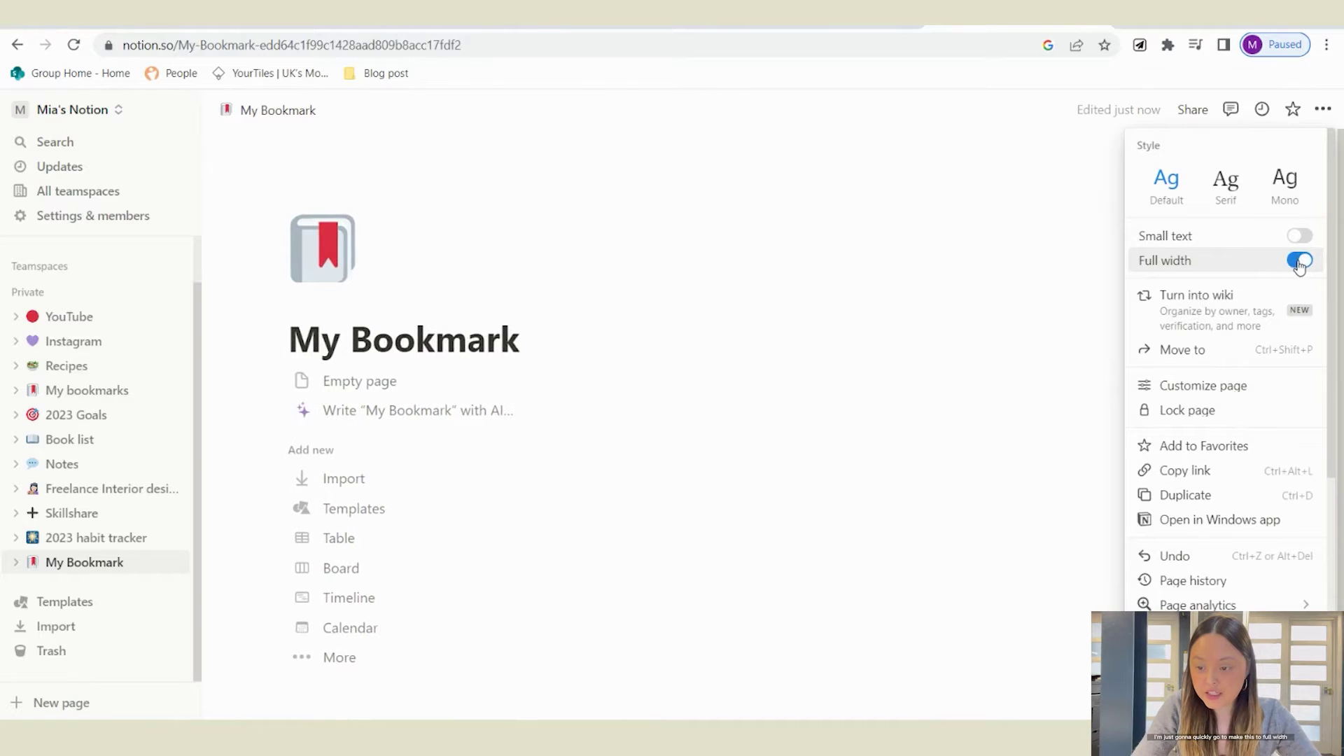
click(959, 186)
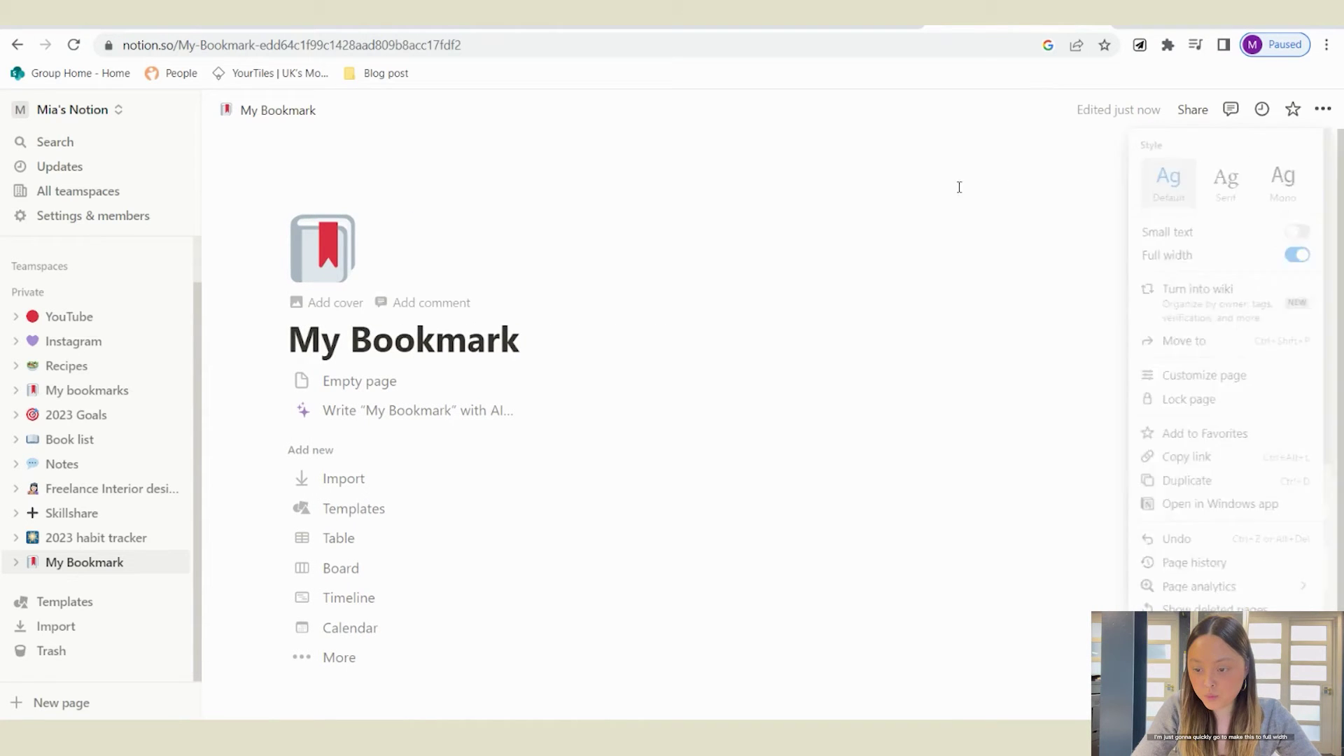
Collapse the sidebar, delete the Untitled block, and insert an inline database with /data
click(175, 112)
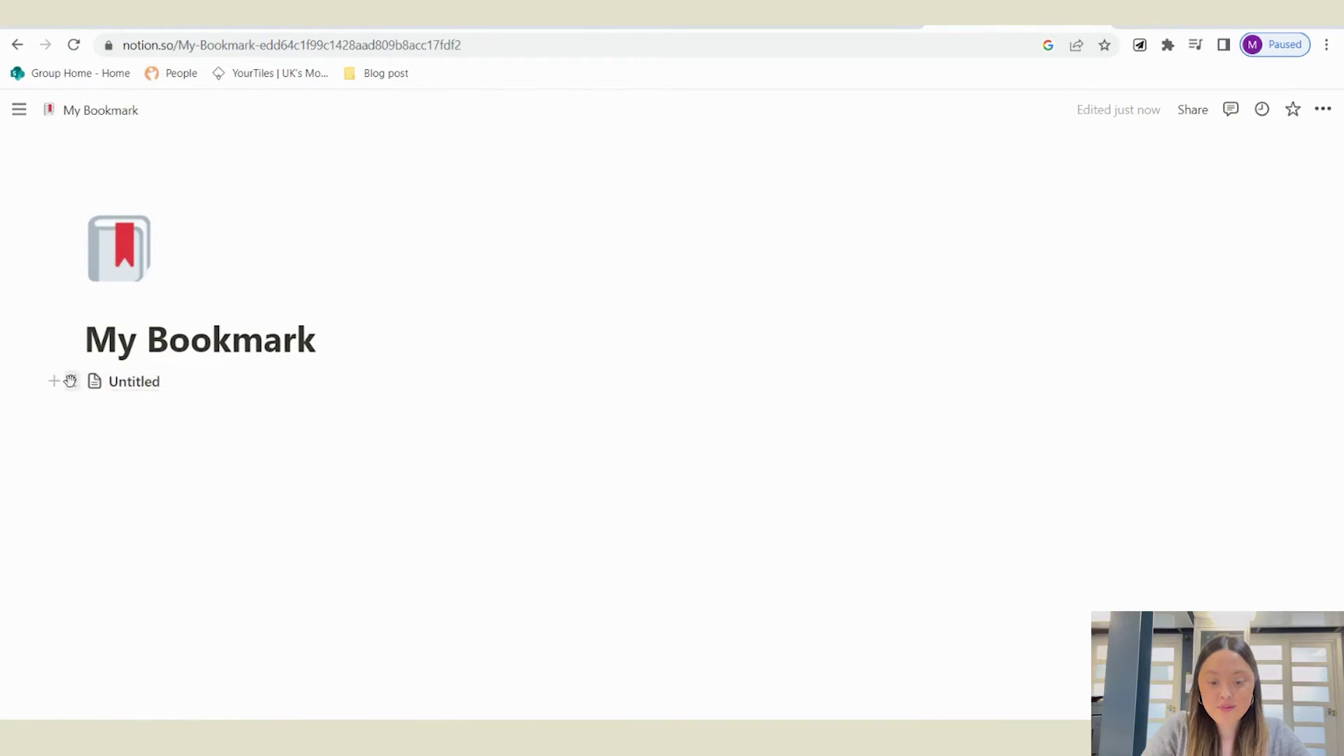
click(71, 381)
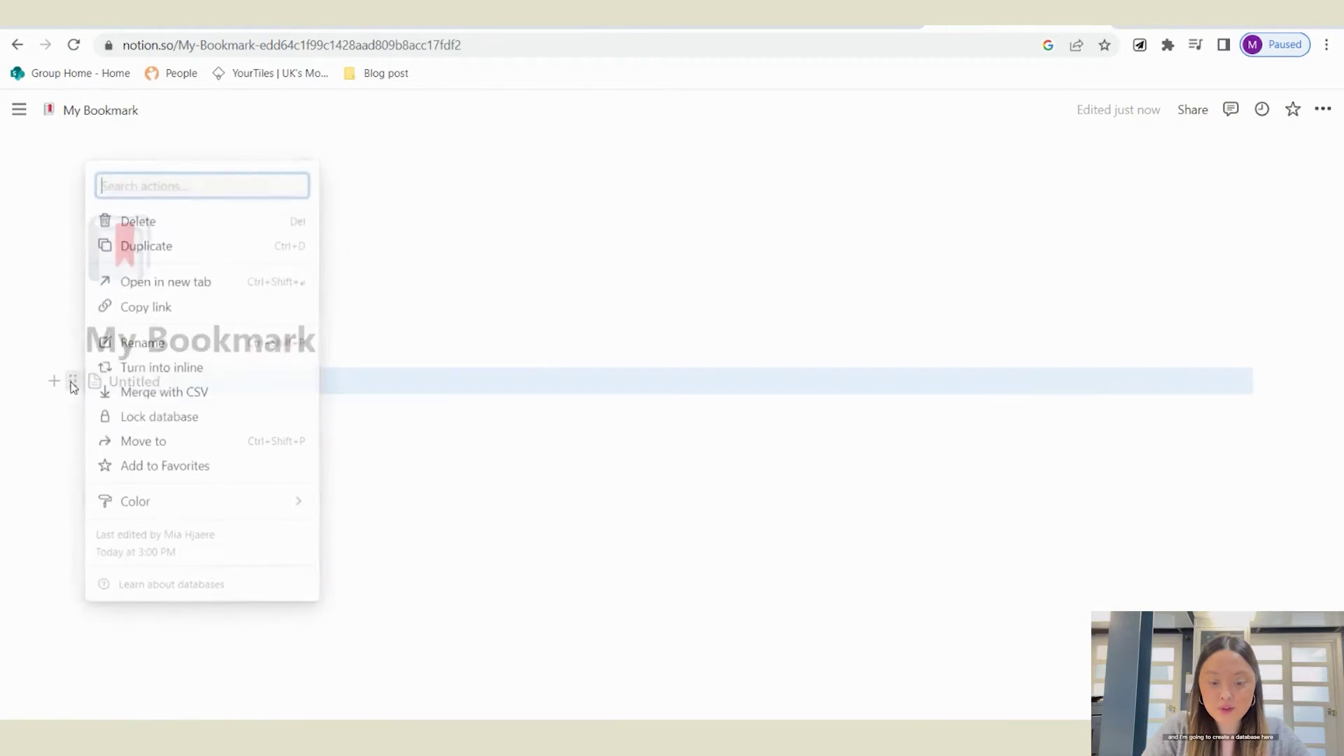
click(137, 223)
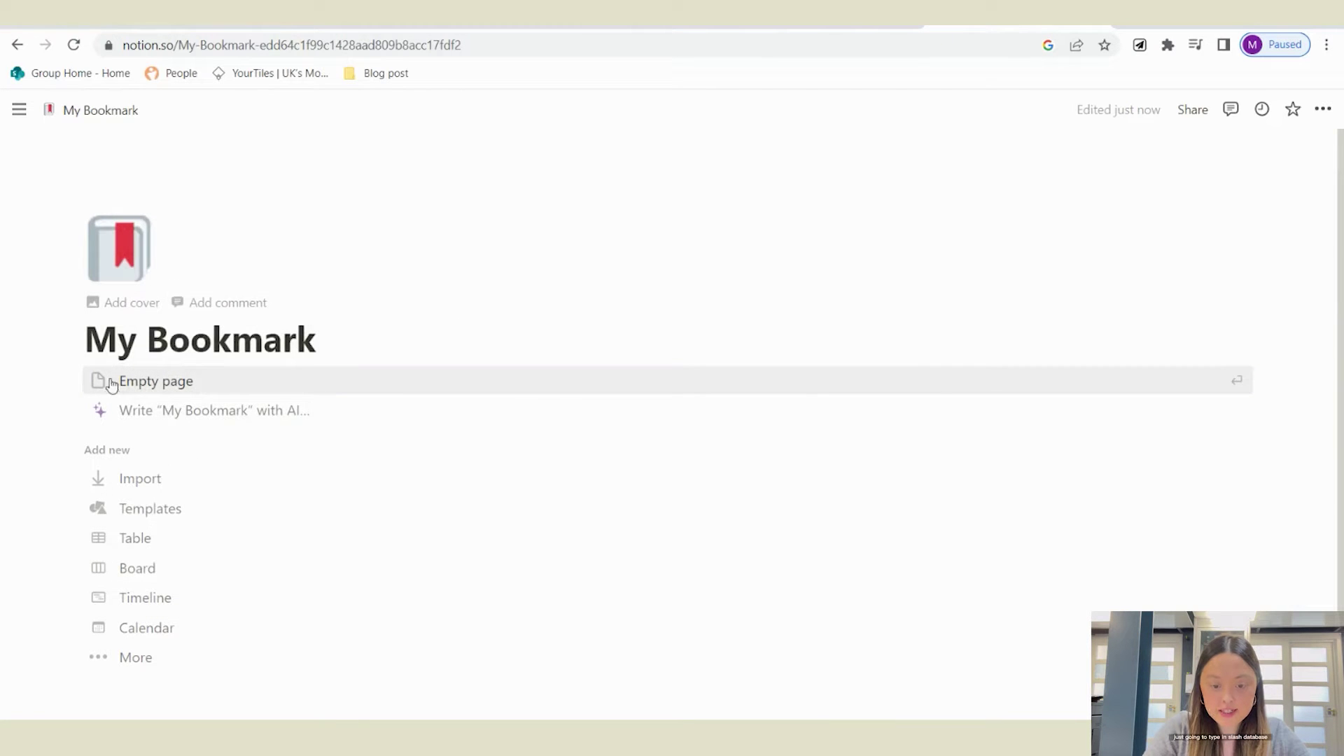
click(139, 379)
text(/data)
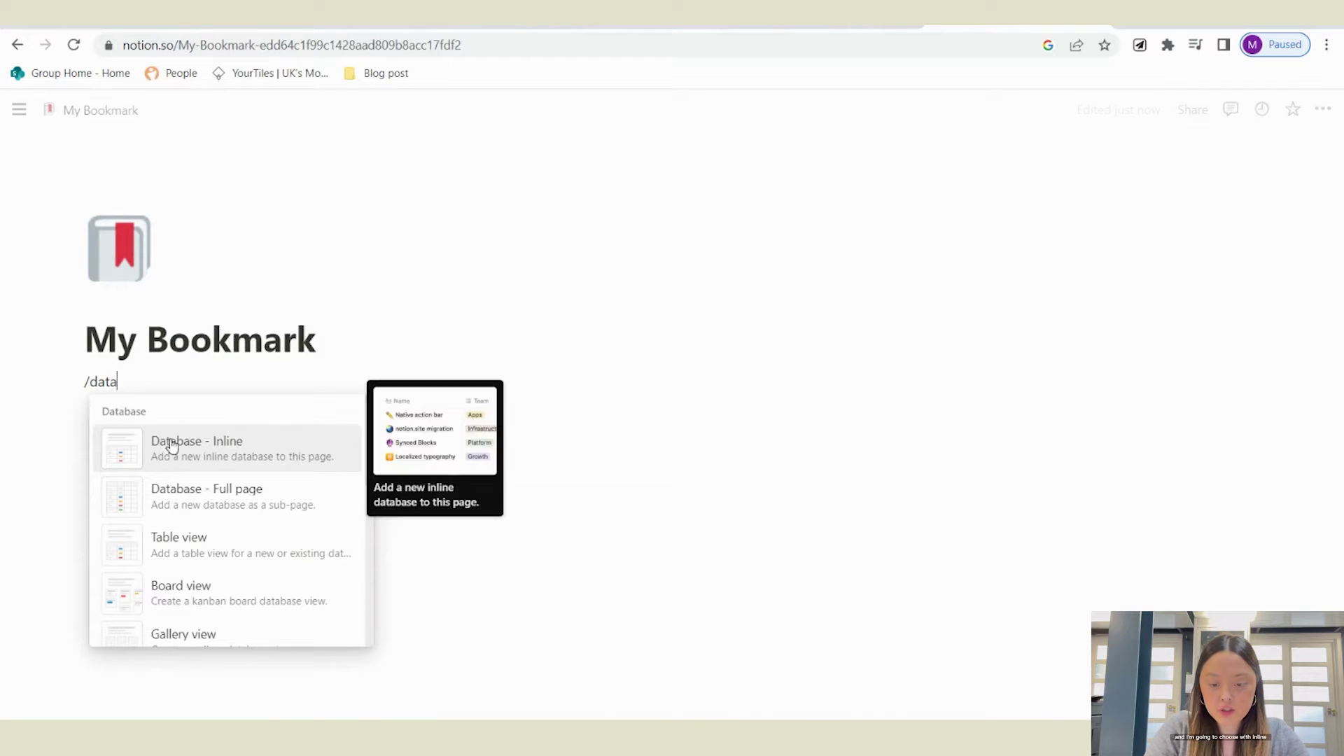
click(186, 453)
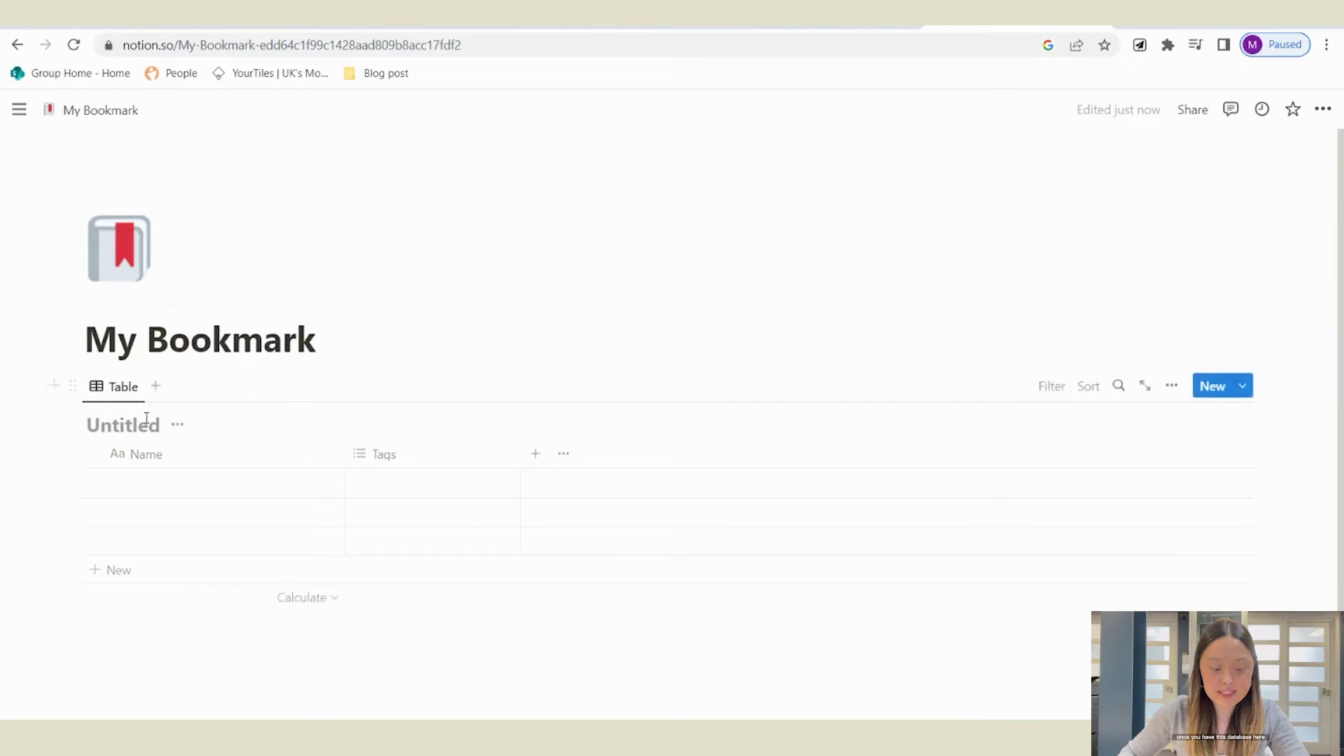
Title the database 'Bookmark library' and create the Chairs and Table tags
text(Bo)
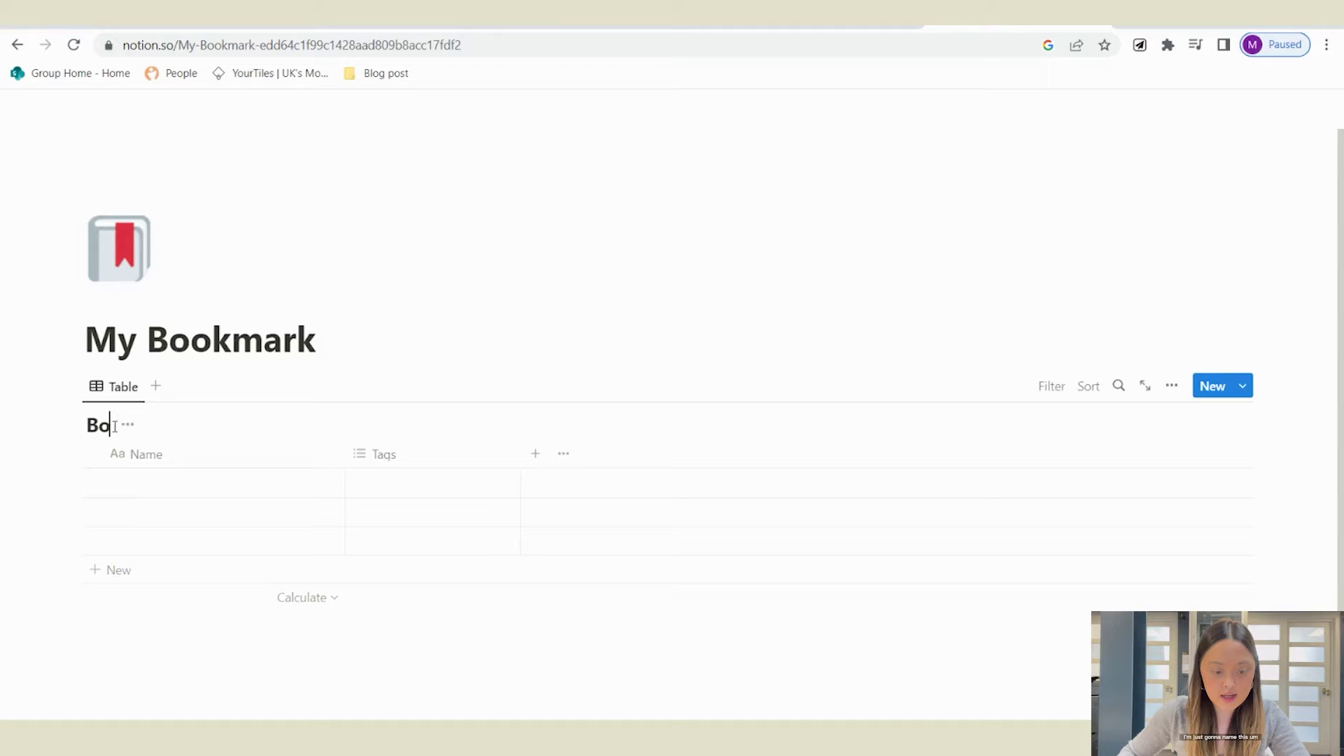
text(okmark li)
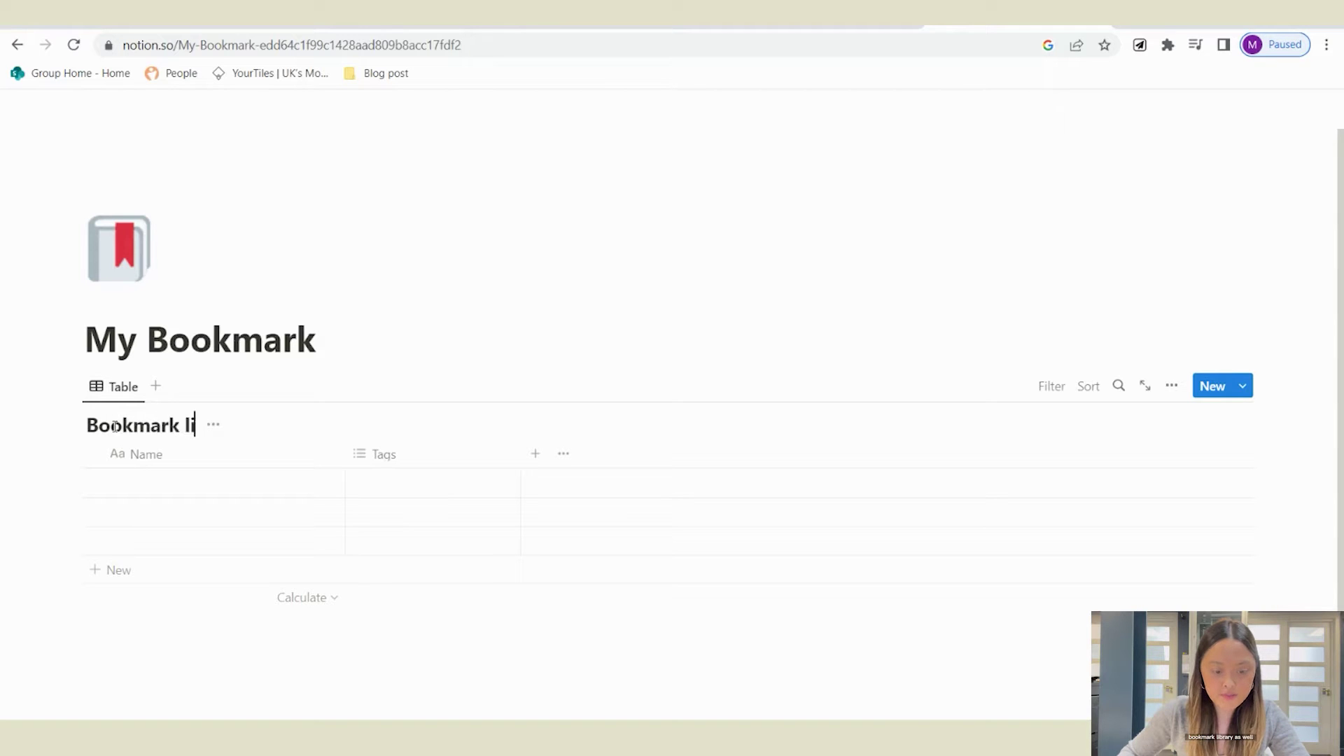
text(brary)
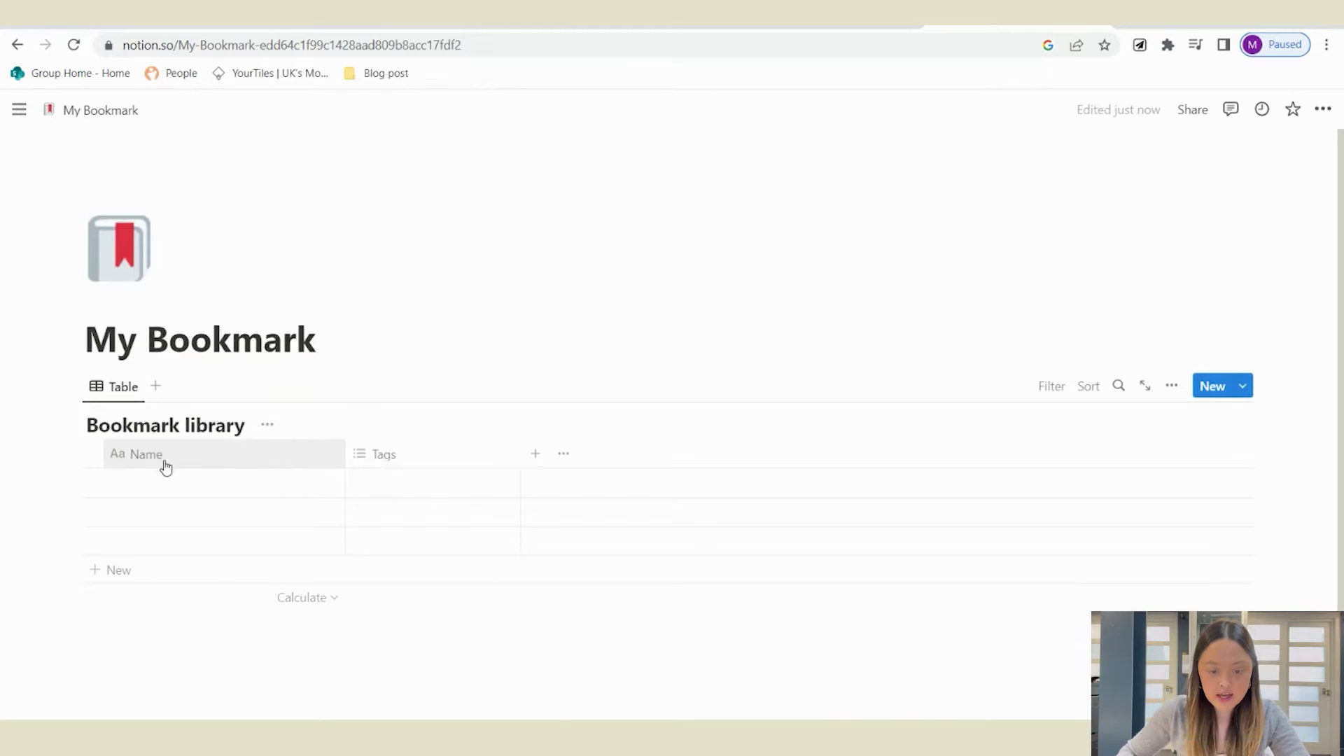
click(426, 491)
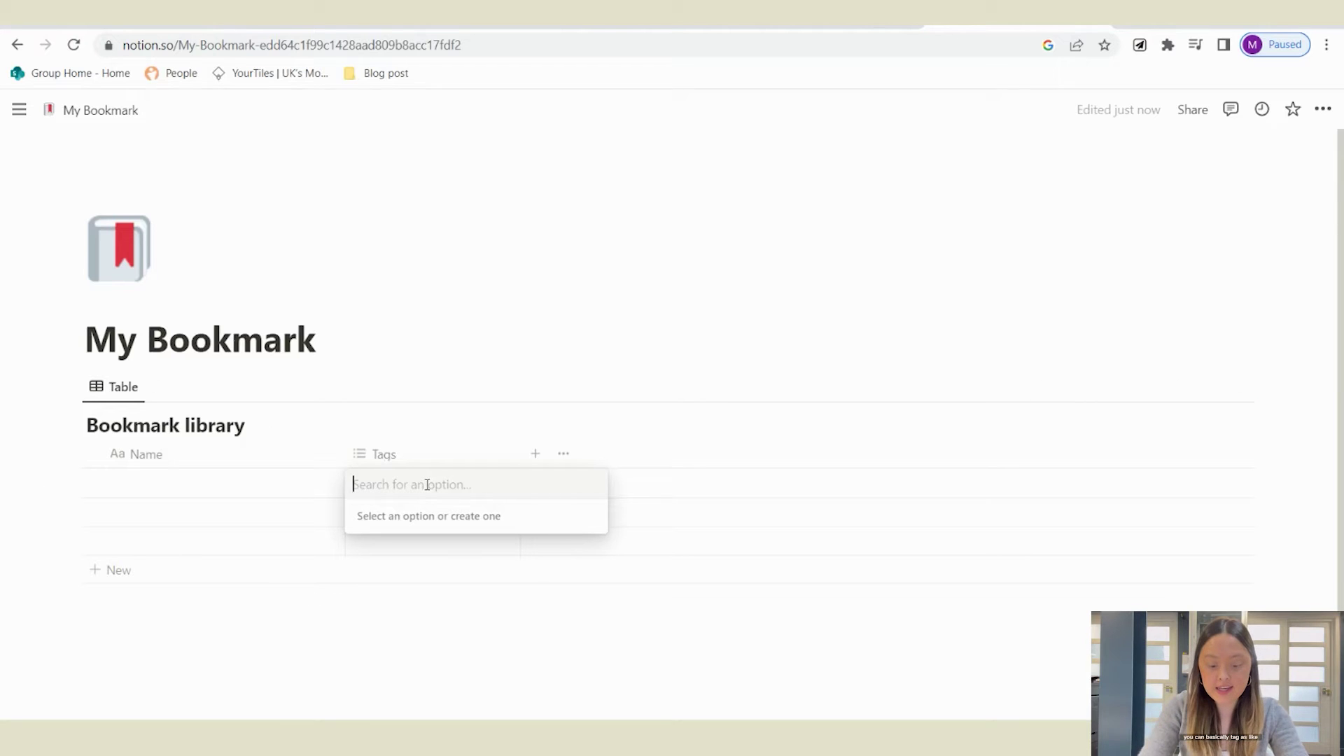
text(Chairs)
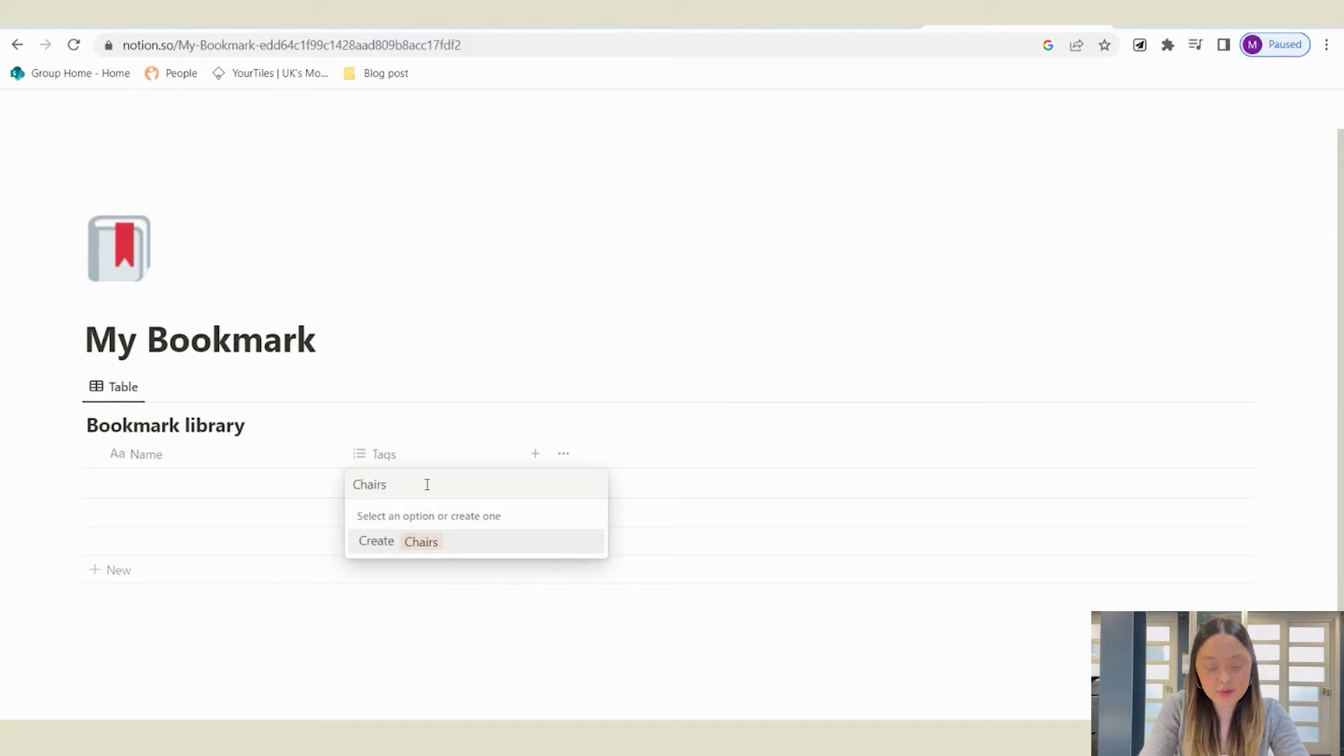
key(Return)
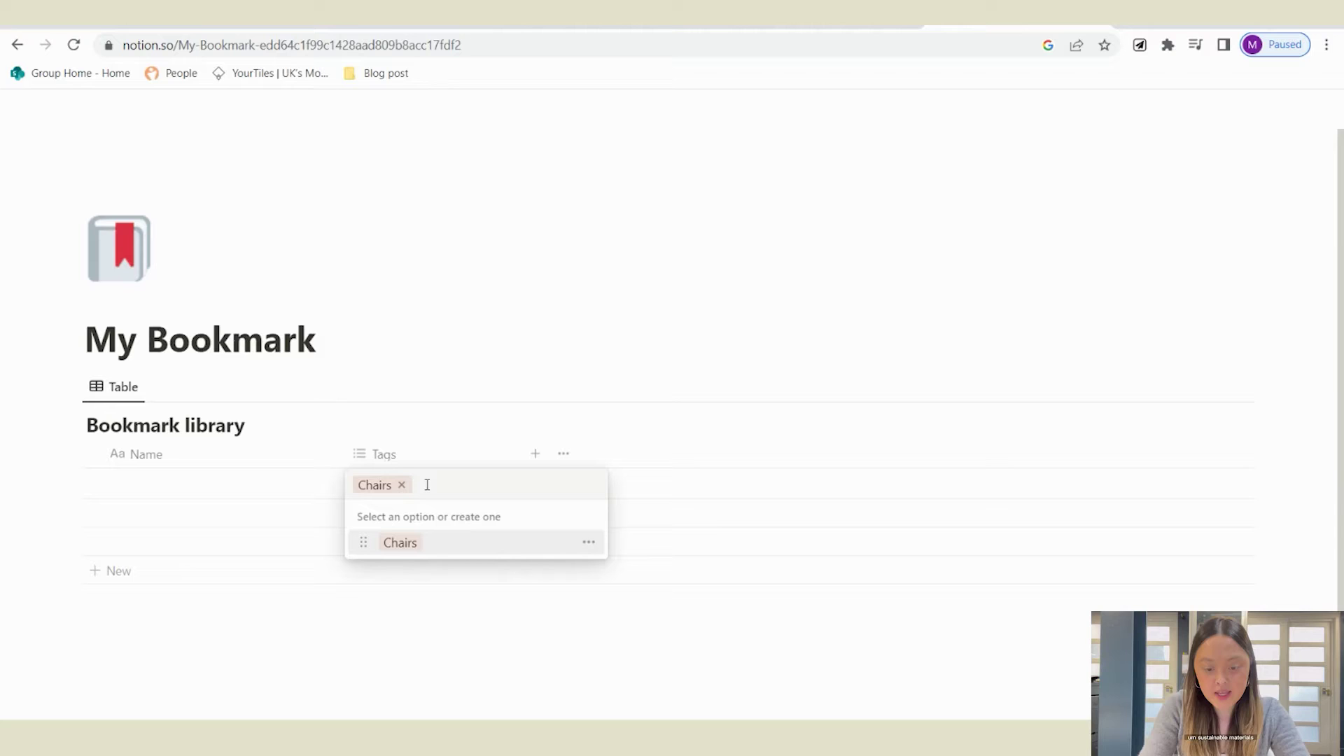
text(Table)
key(Return)
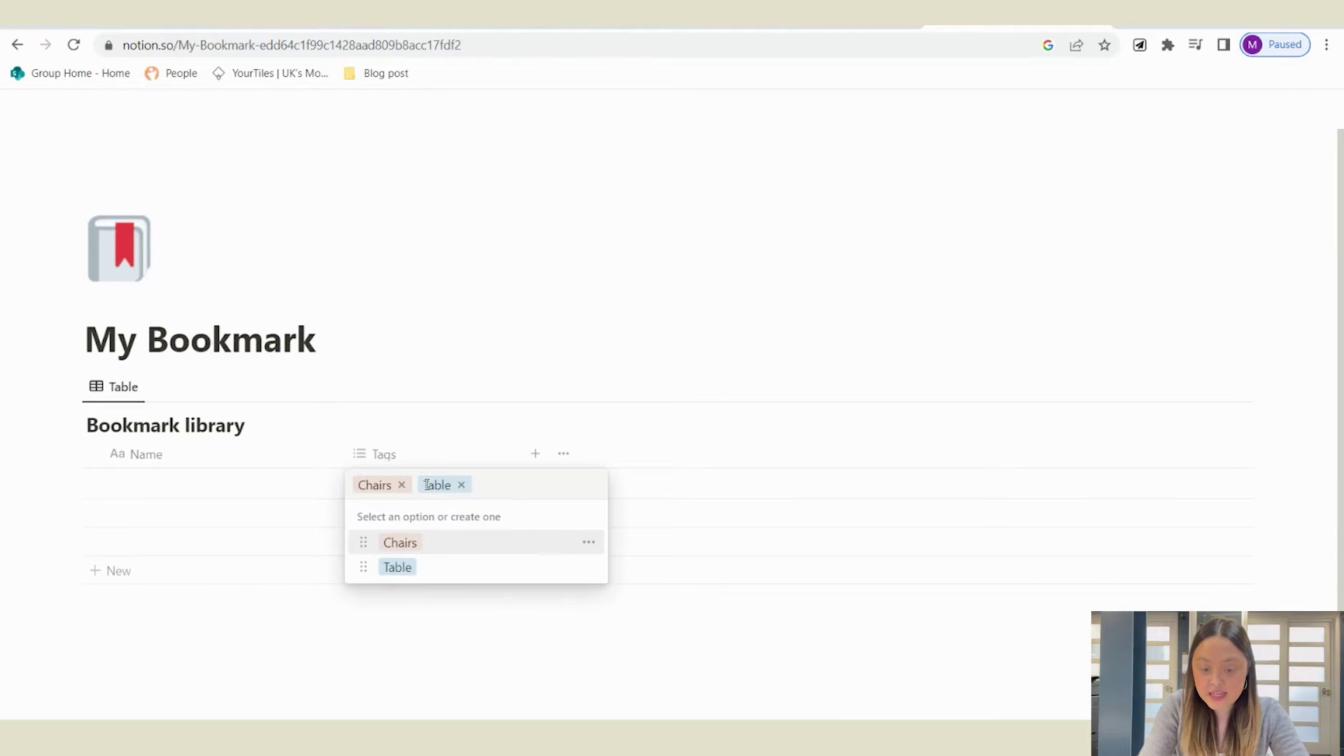
Create the 'Sustainable materials' tag, then close the tag editor after typing 'office furniture'
text(Sus)
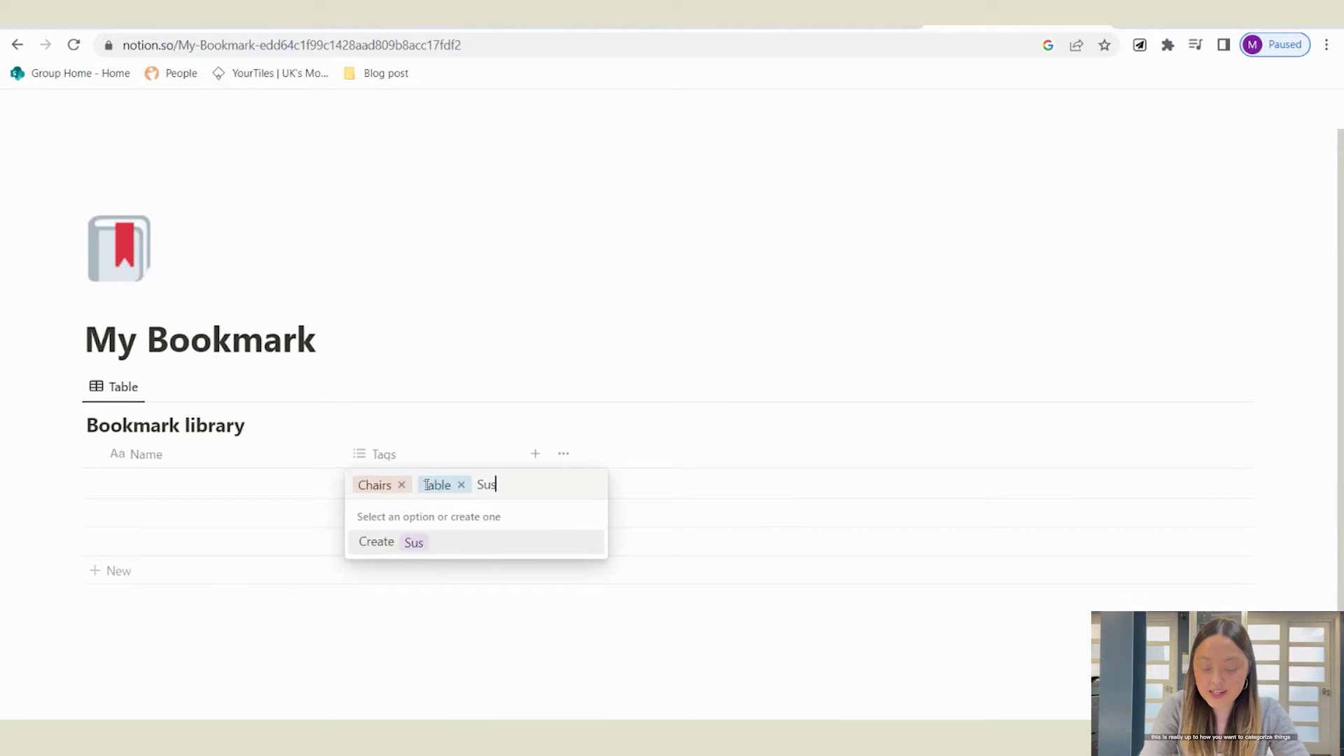
text(tainable mat)
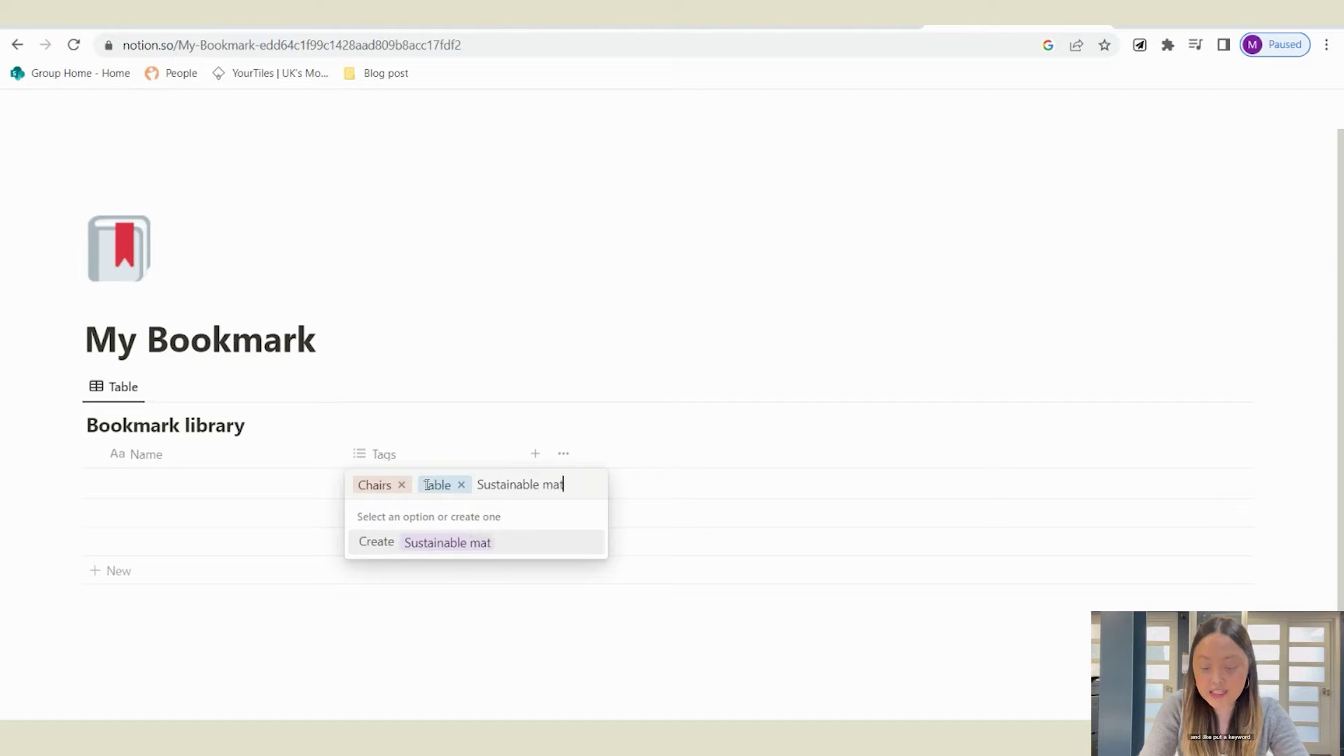
text(erils)
key(BackSpace)
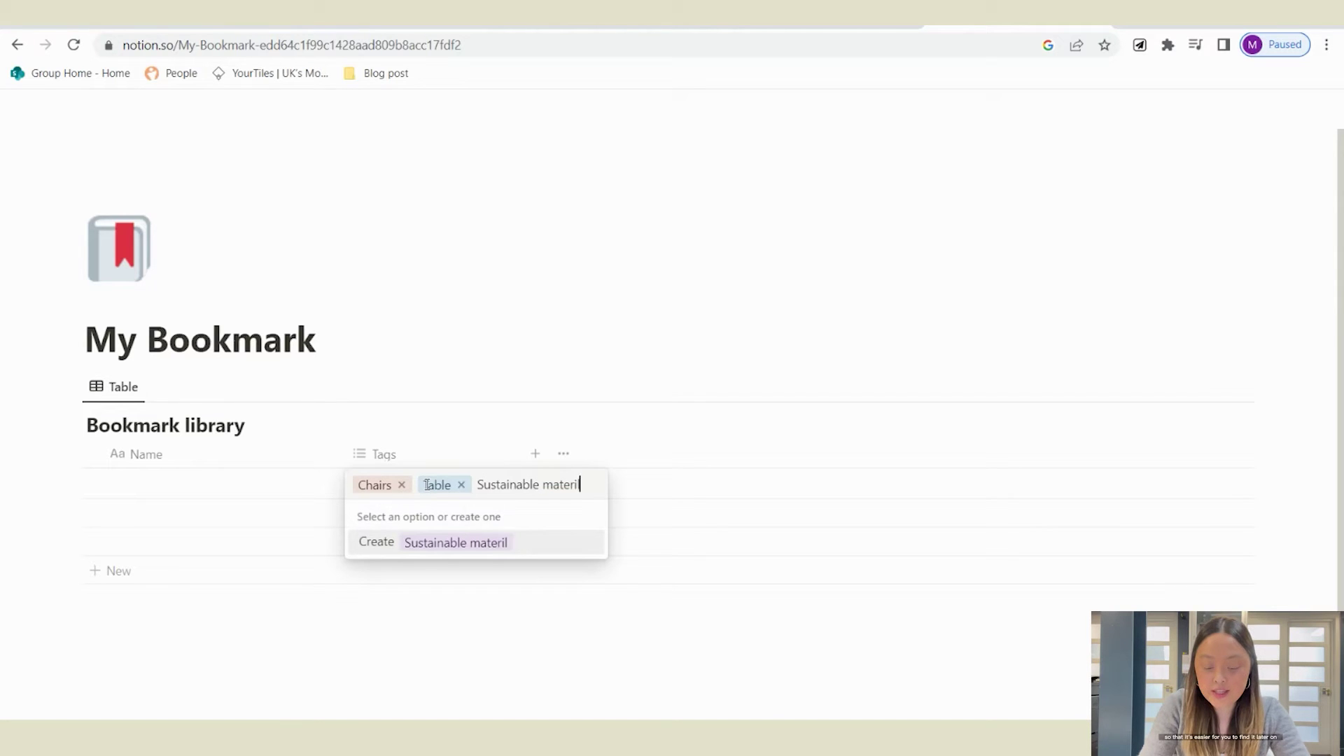
text(als)
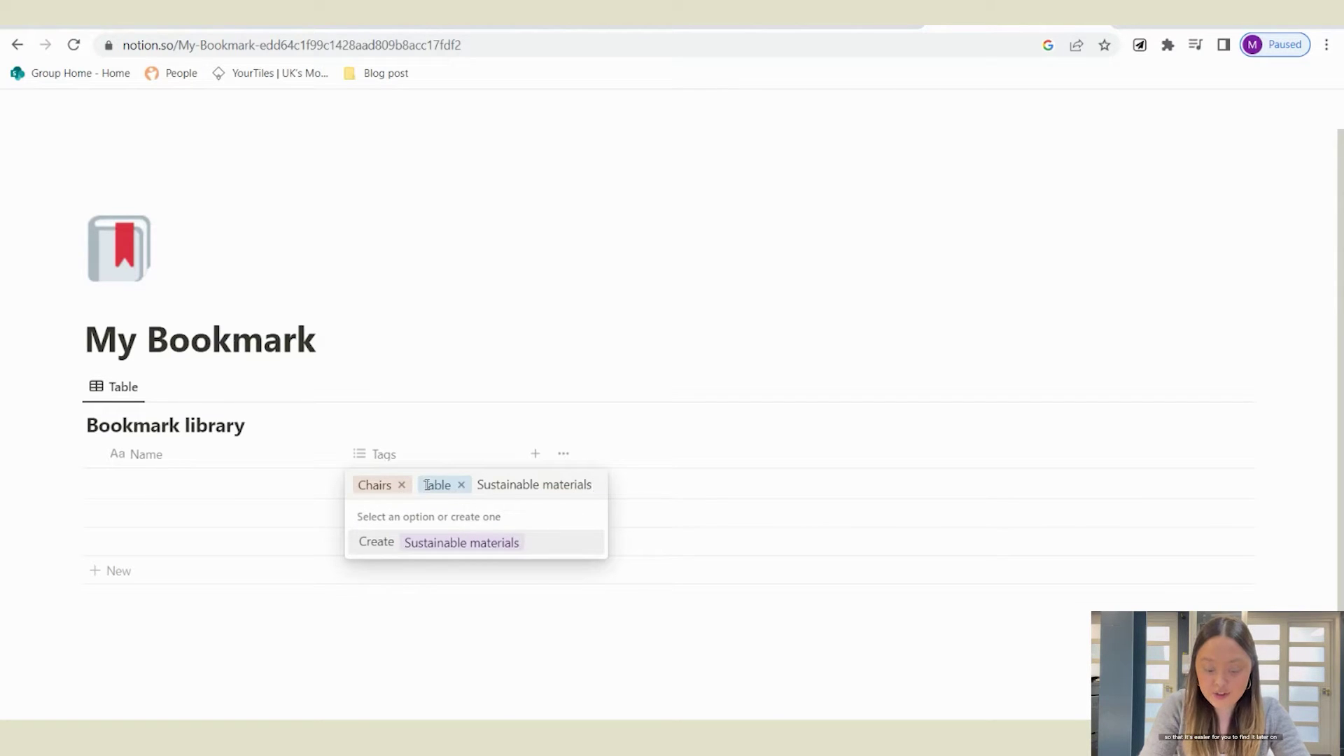
key(Return)
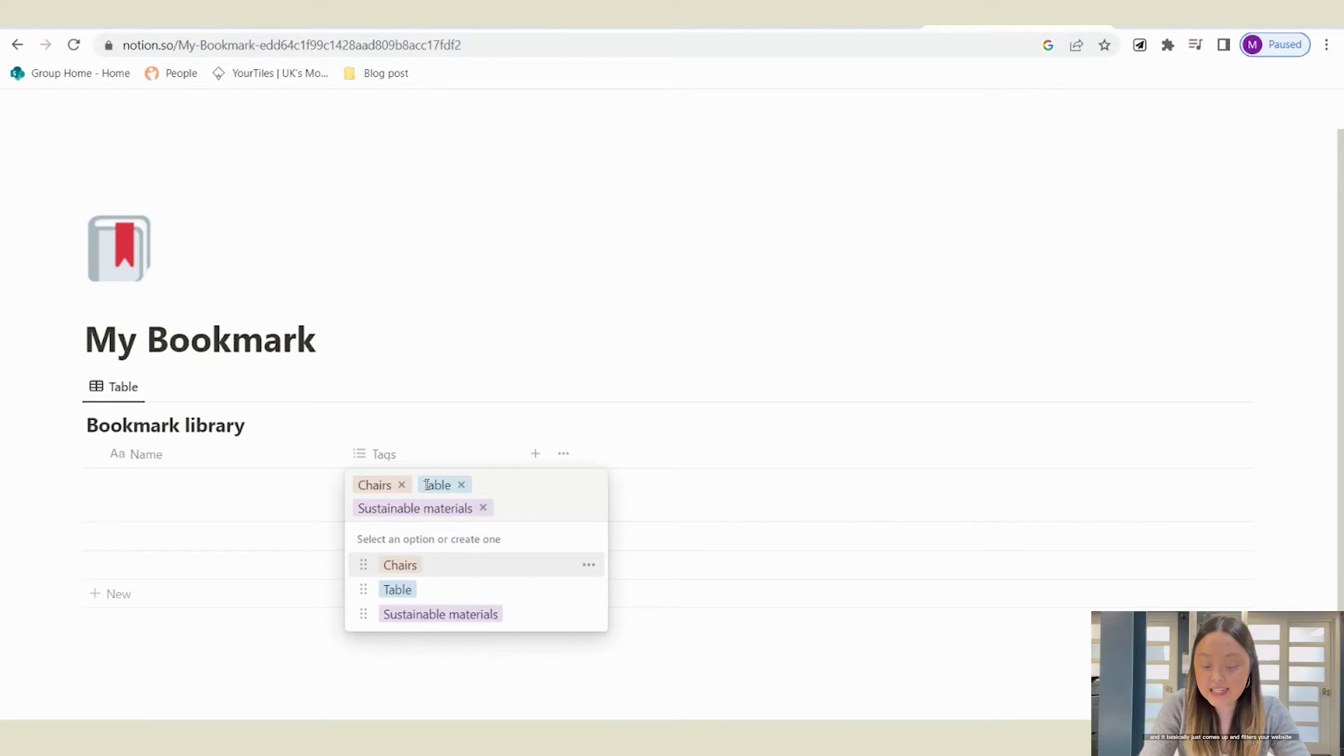
text(office f)
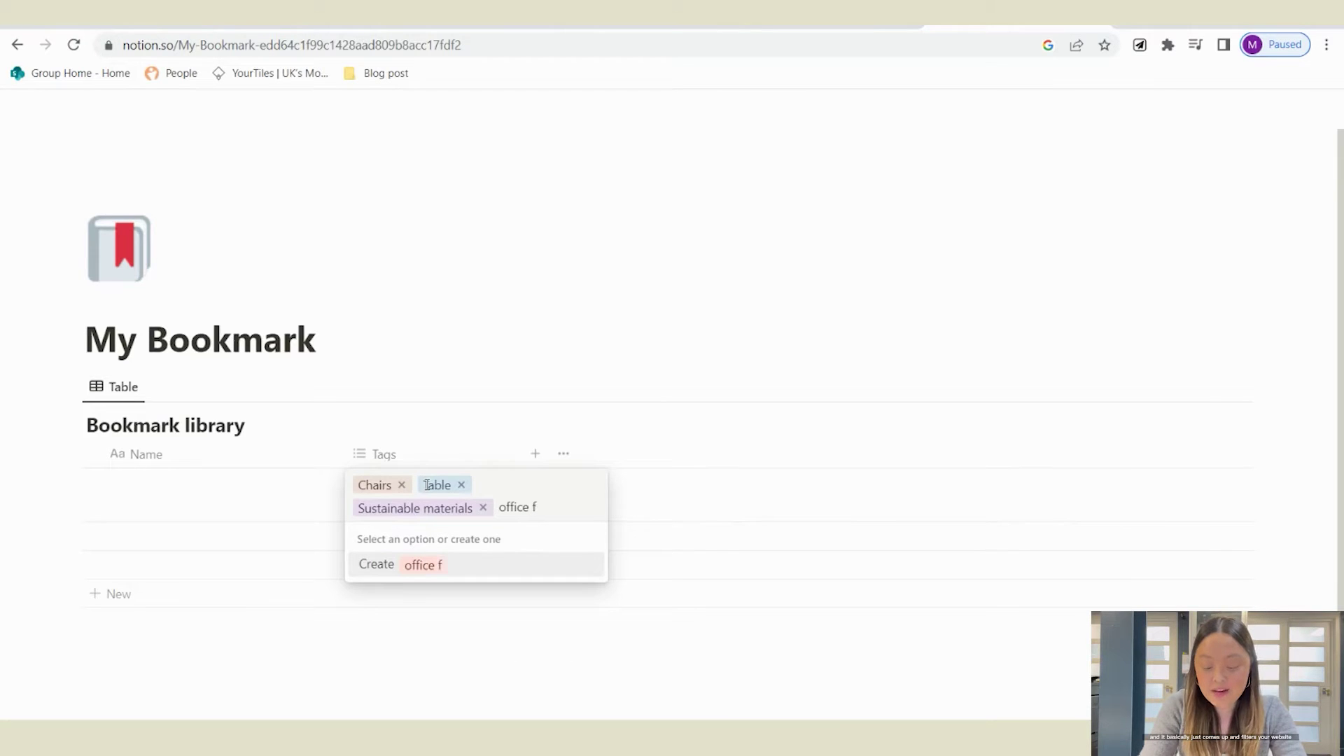
text(urniture)
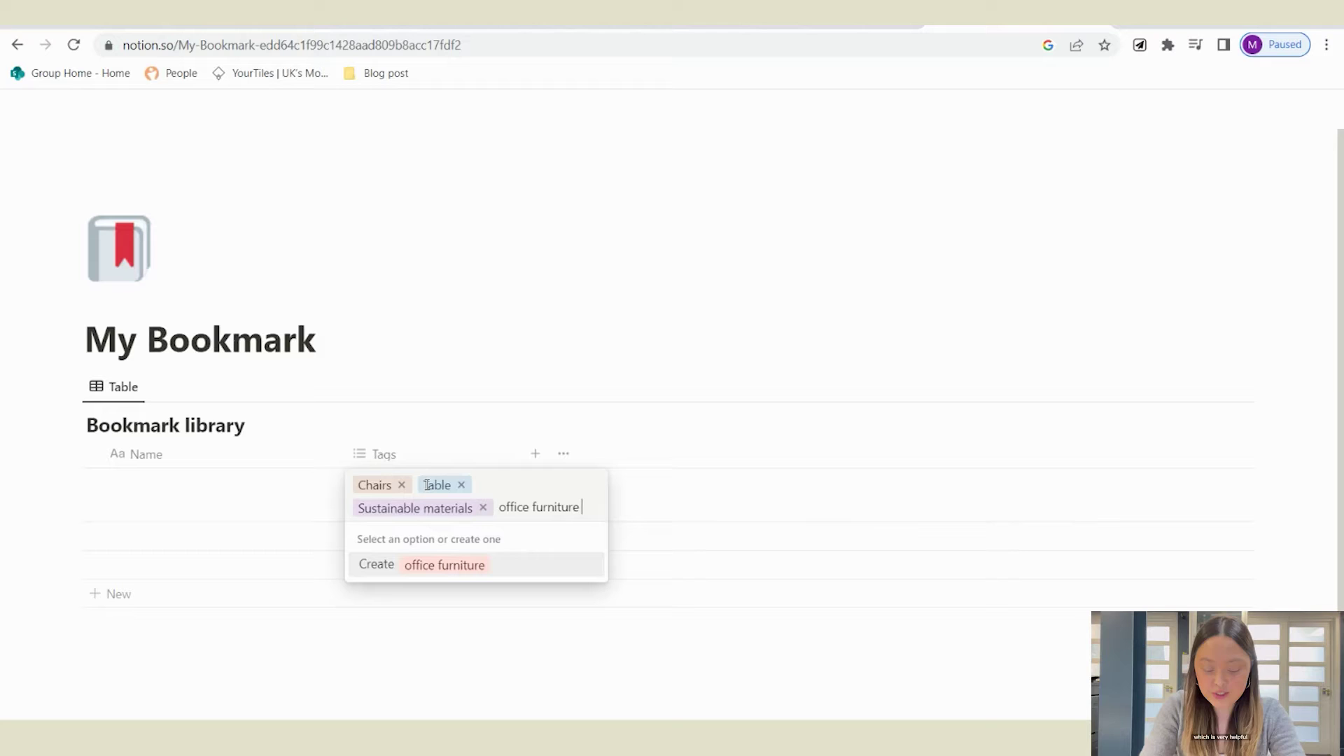
key(Escape)
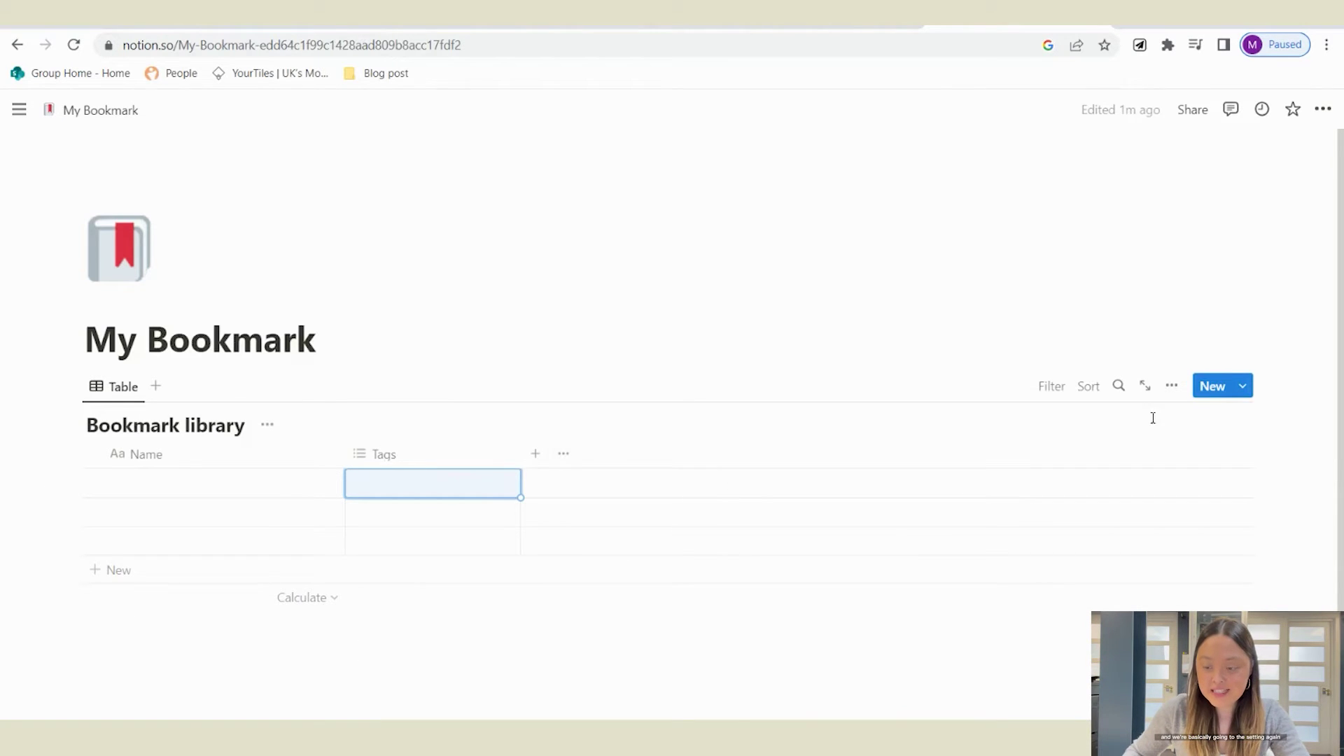
Switch the Bookmark library to a Gallery layout with Small cards and Fit image on
click(1171, 386)
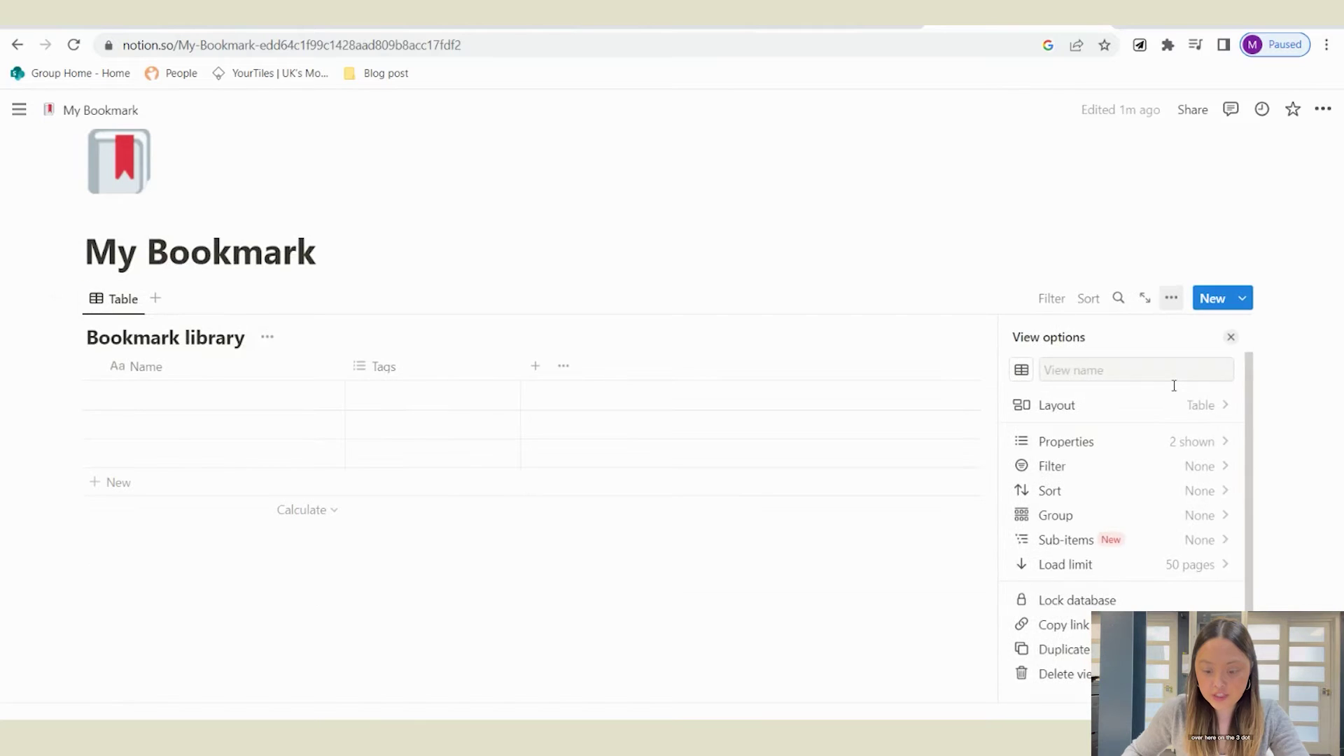
click(1148, 411)
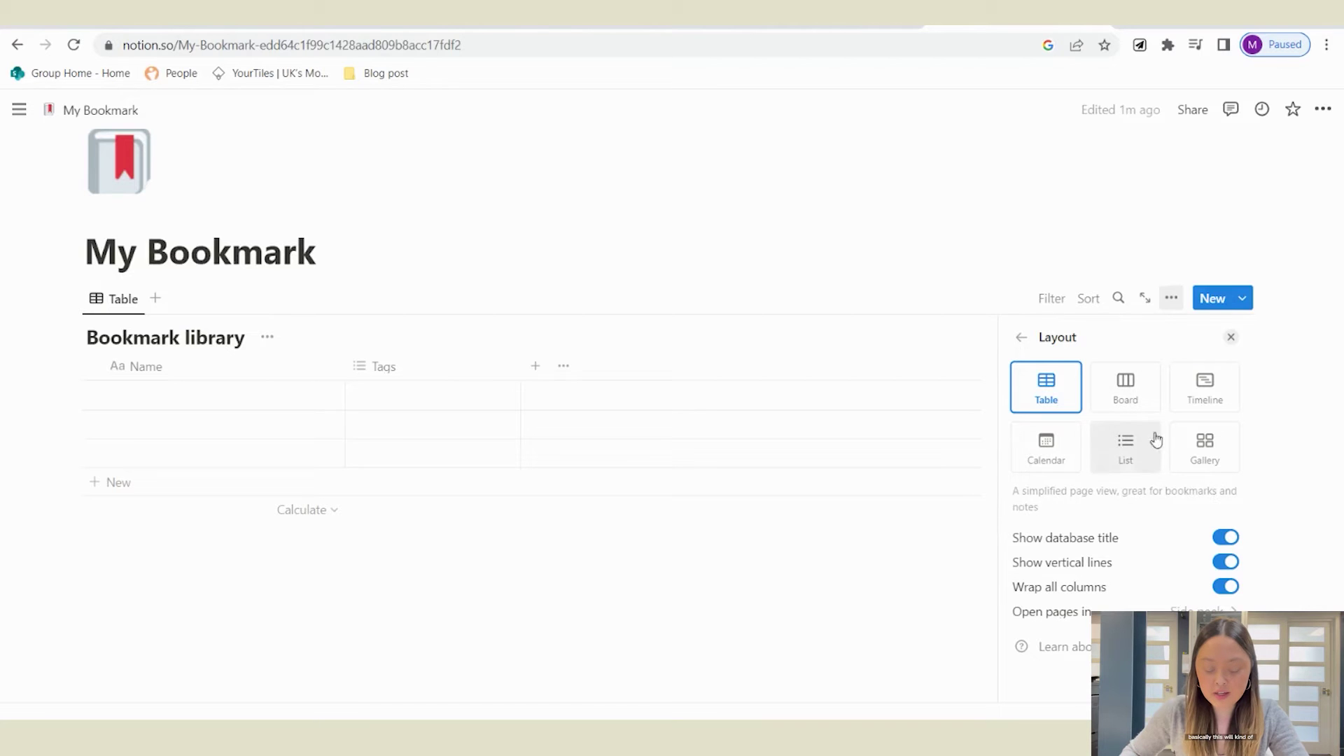
click(1200, 445)
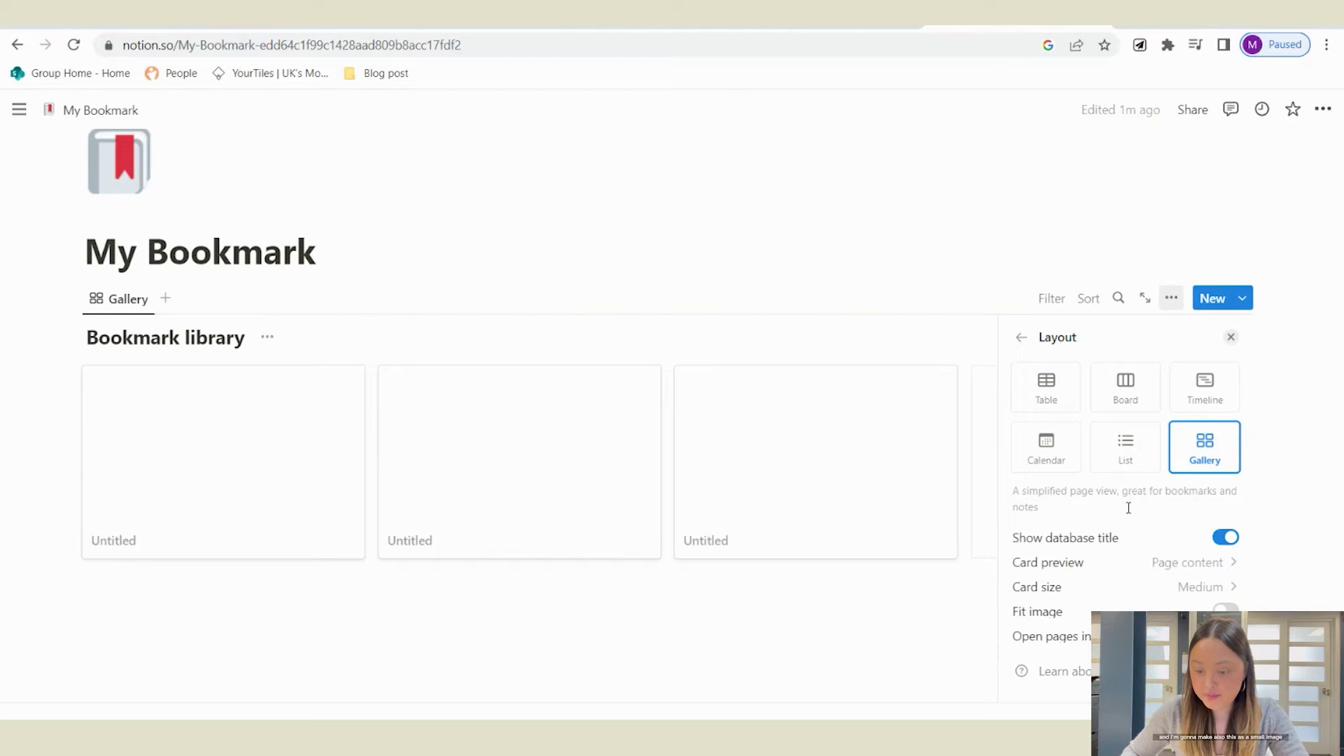
click(1135, 589)
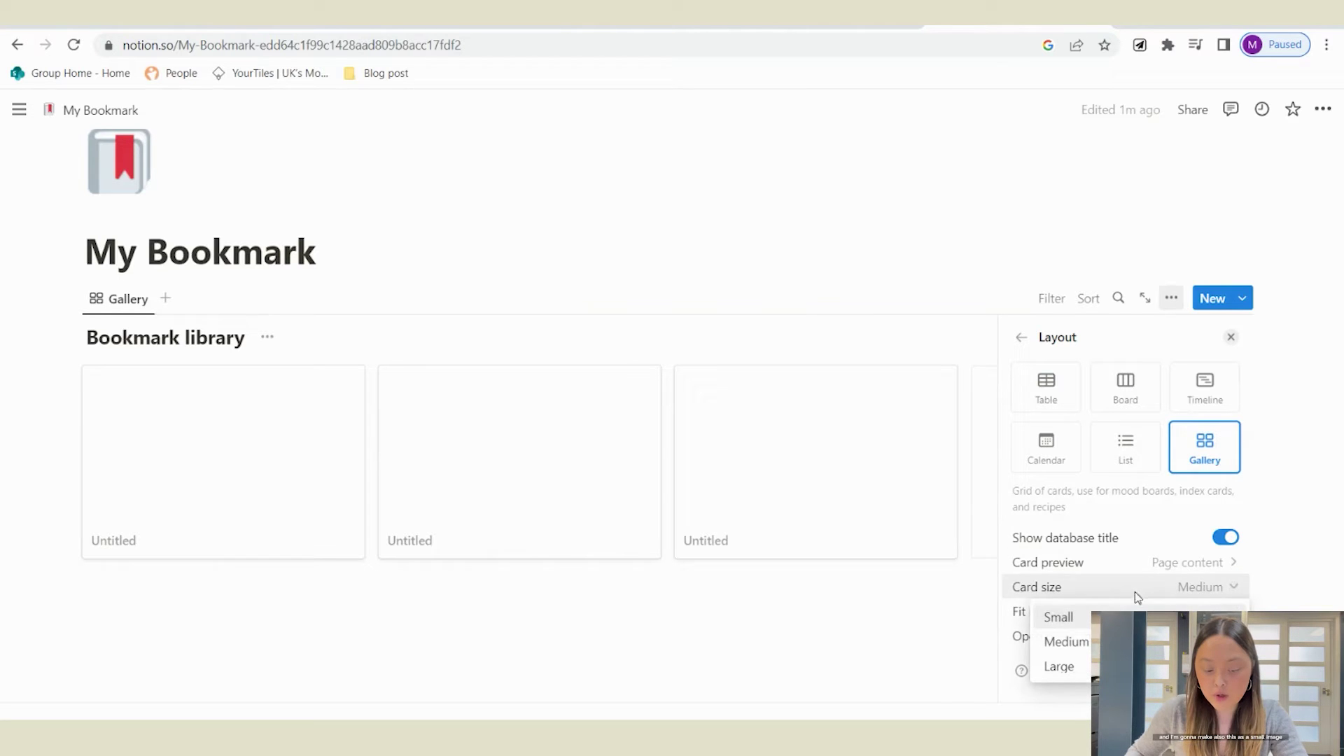
click(1134, 617)
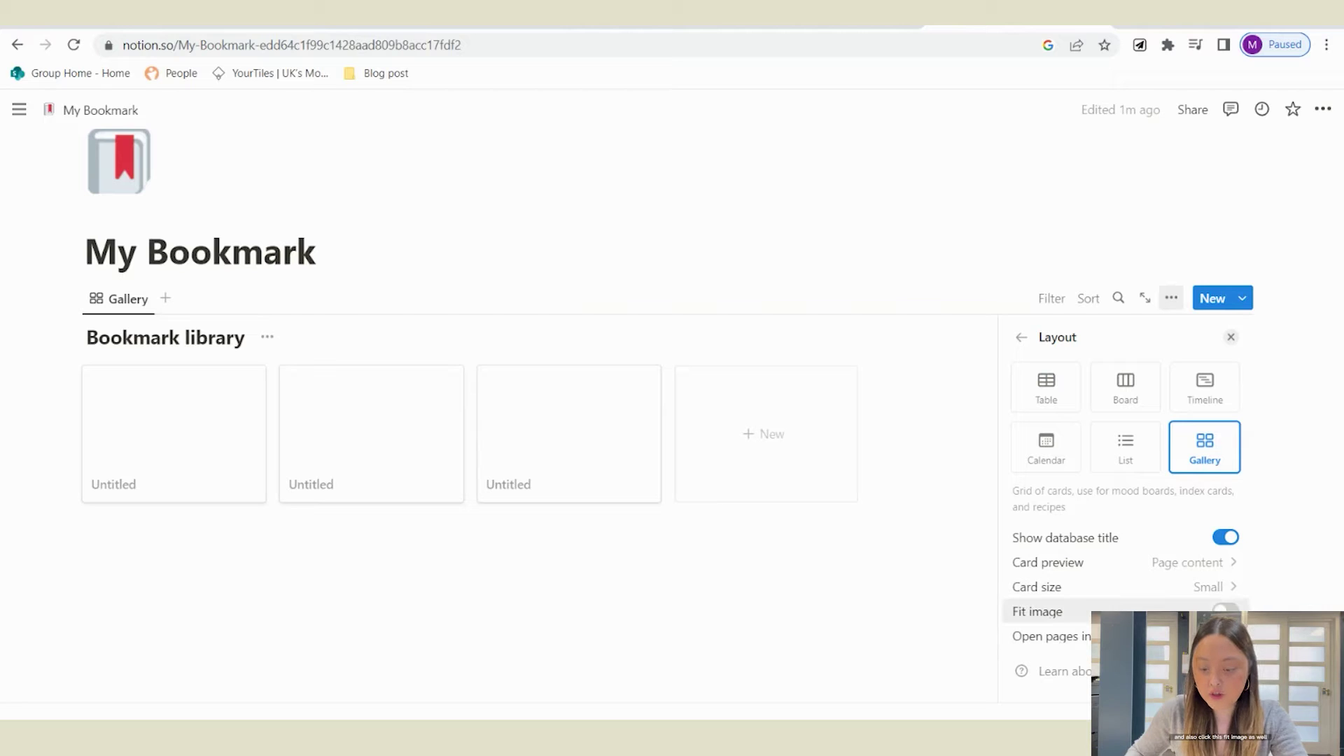
click(1224, 607)
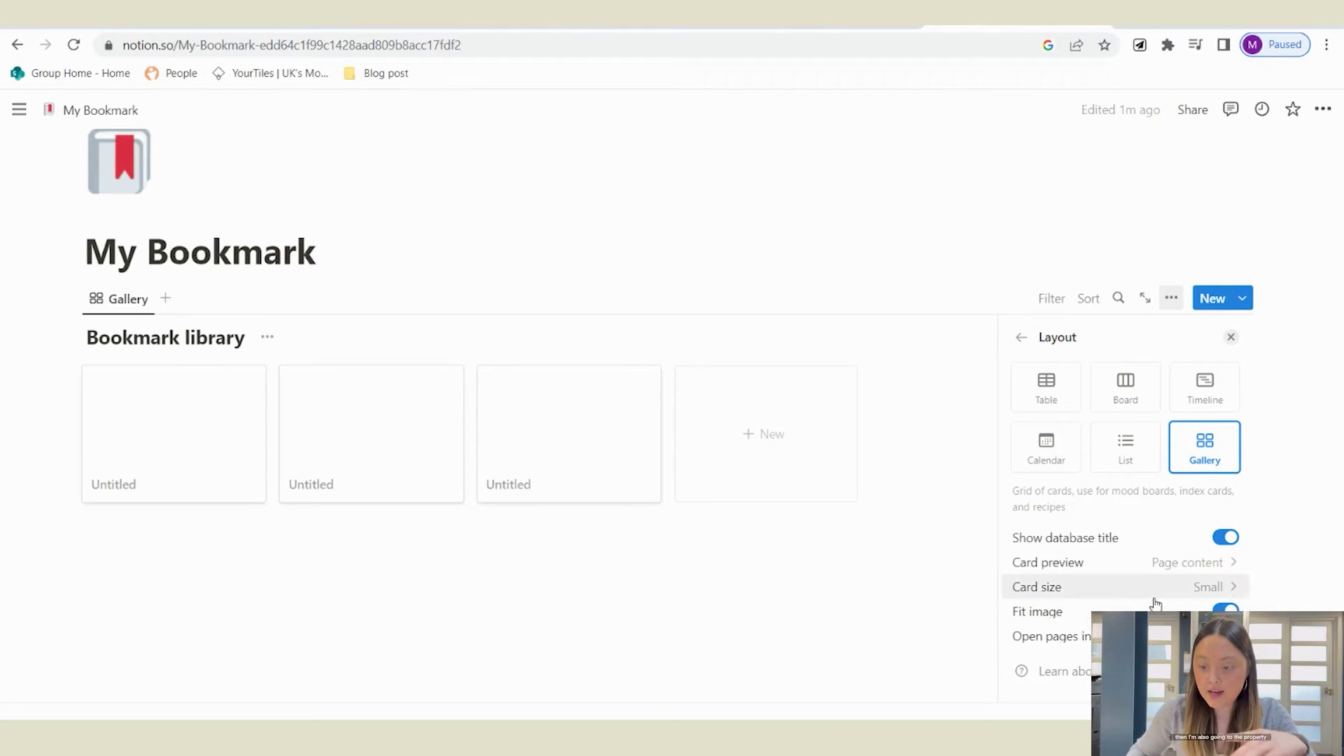
Turn on the Tags property's visibility in the gallery's Properties options
click(1021, 337)
click(1122, 443)
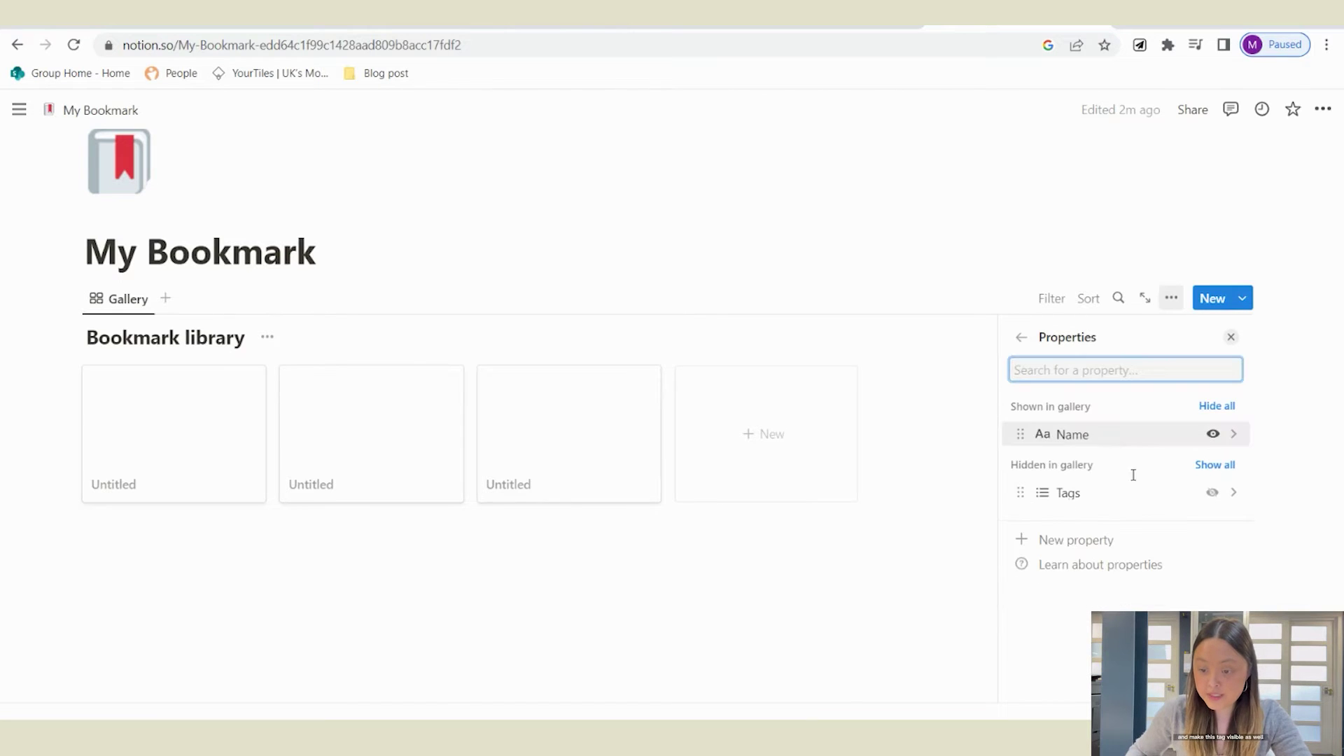
click(1211, 493)
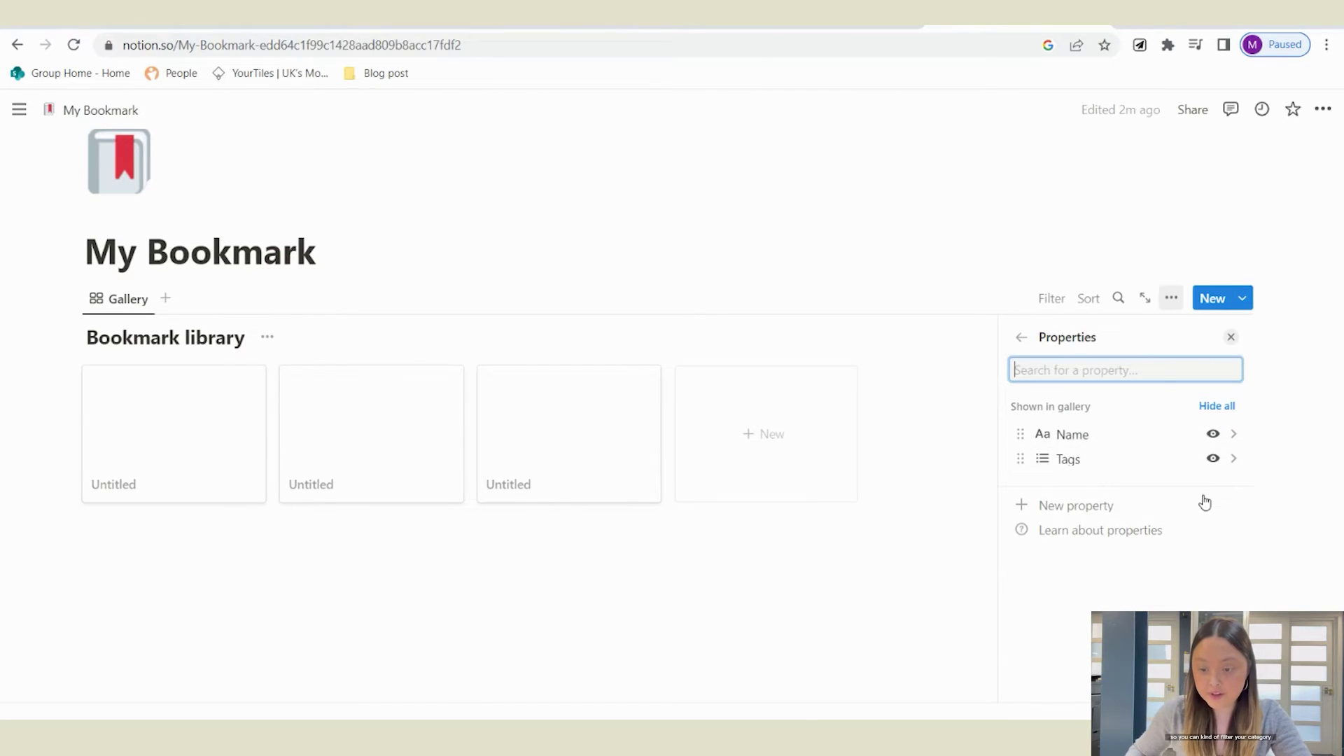
click(1022, 341)
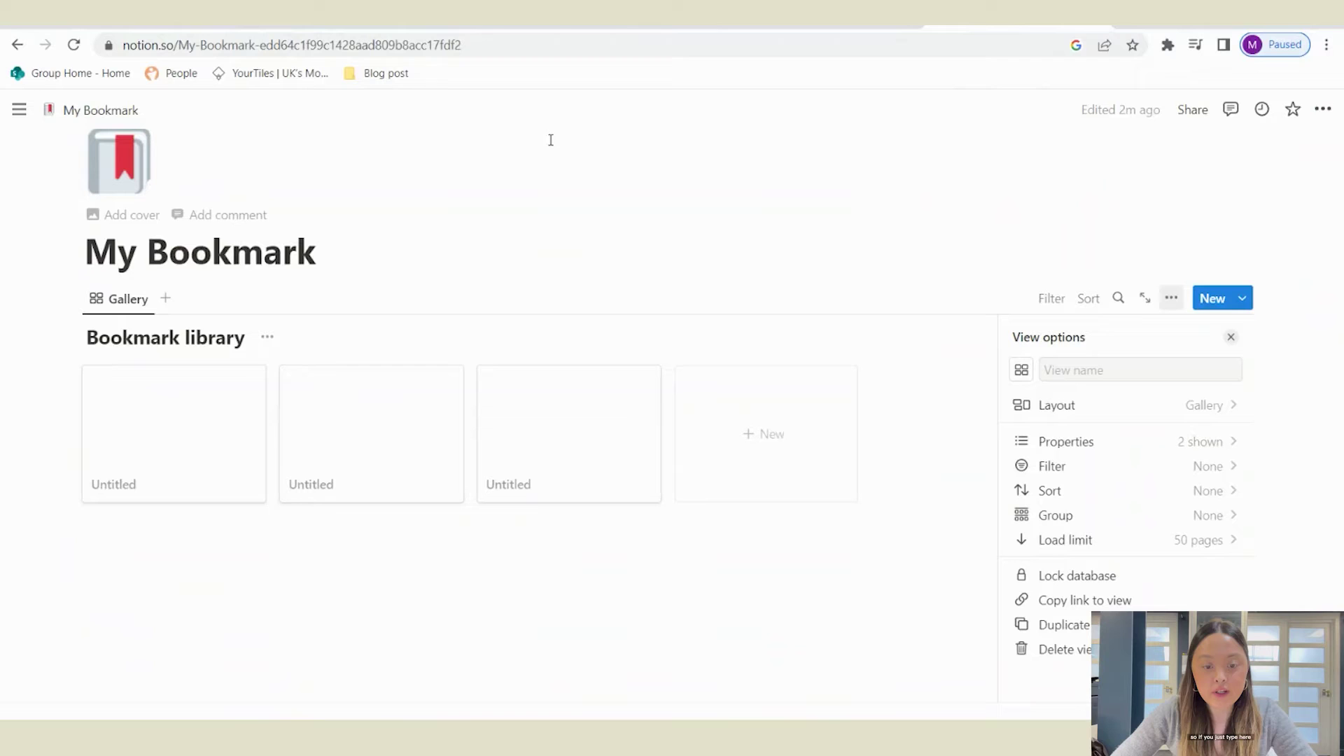
Search the web for 'save to notion google' from the address bar
click(307, 44)
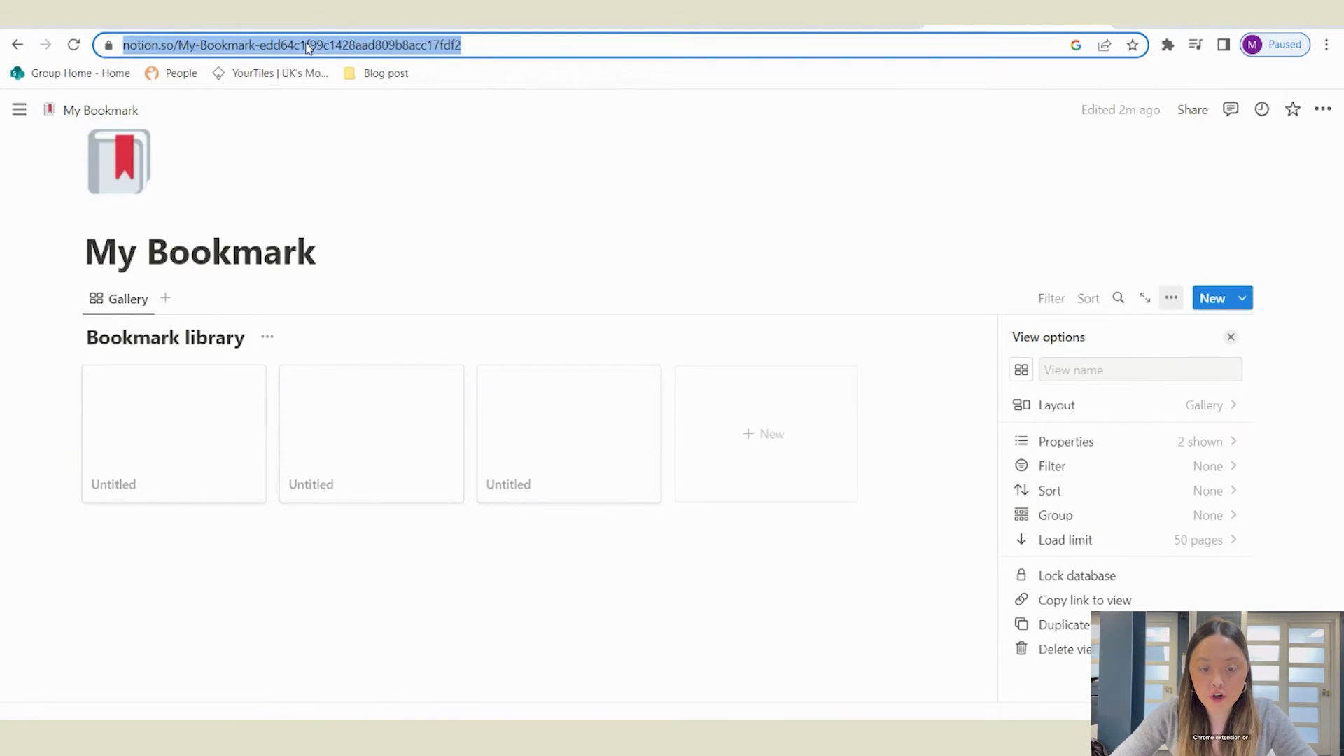
text(save to )
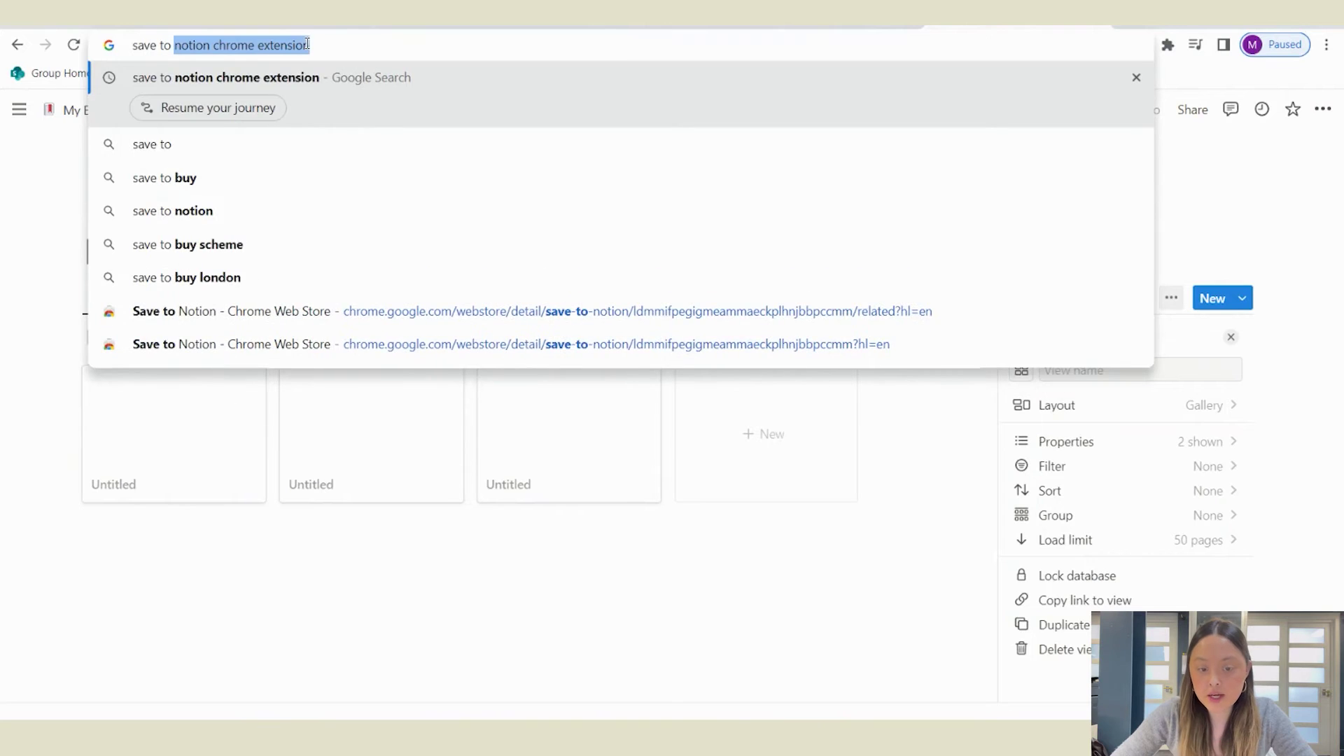
text(notion g)
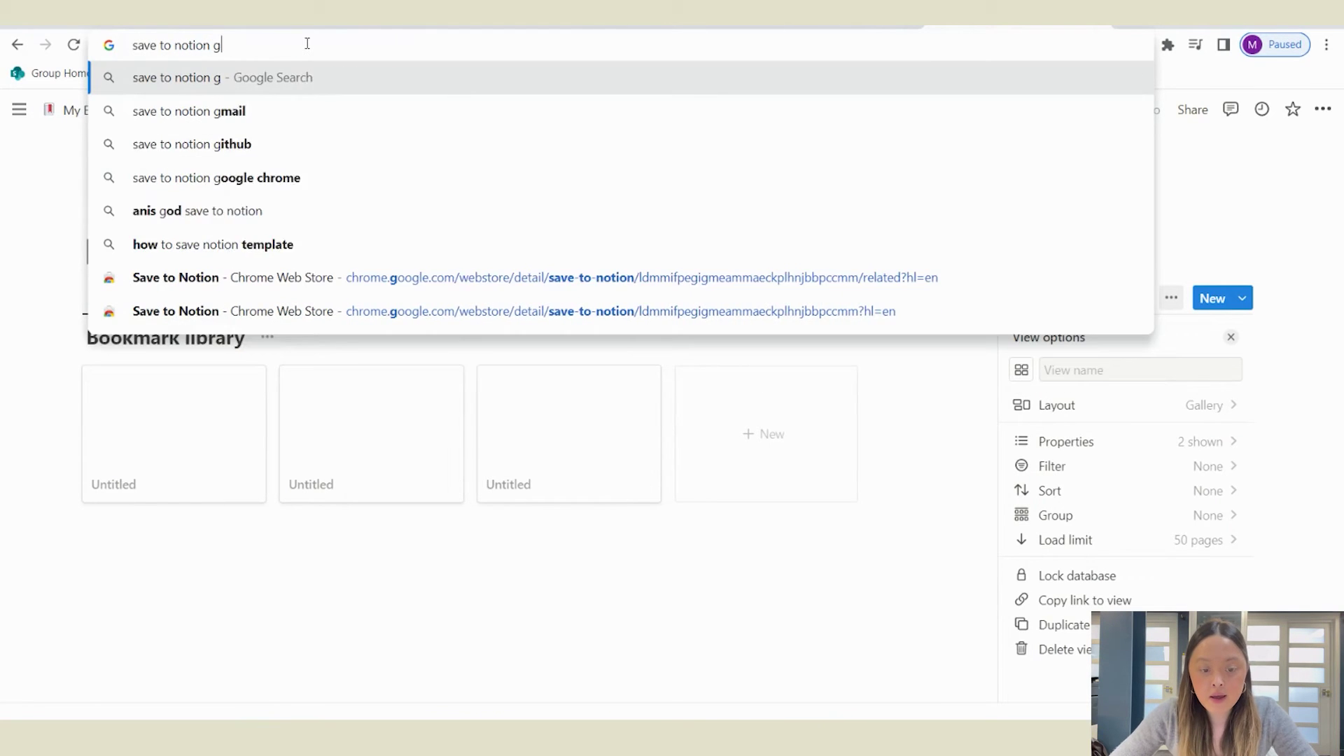
text(oogle)
key(Return)
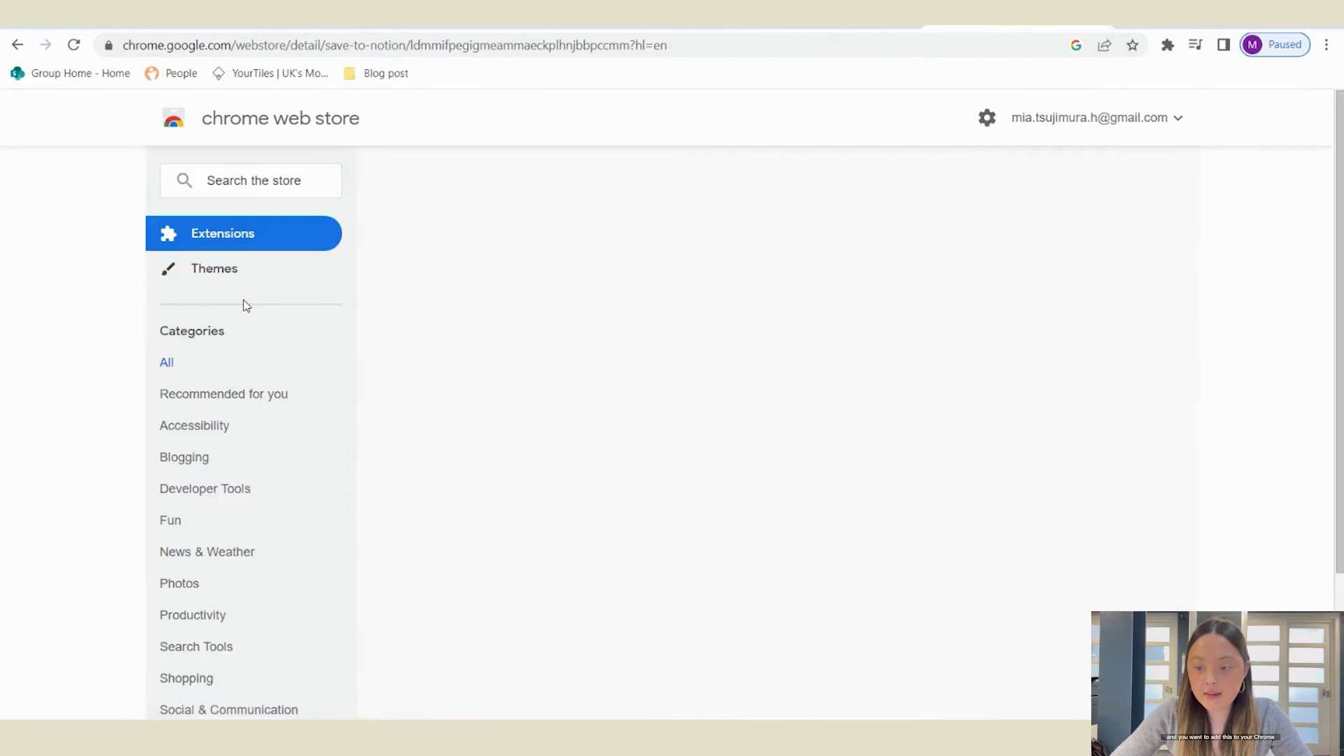
scroll(777, 333, down, 2)
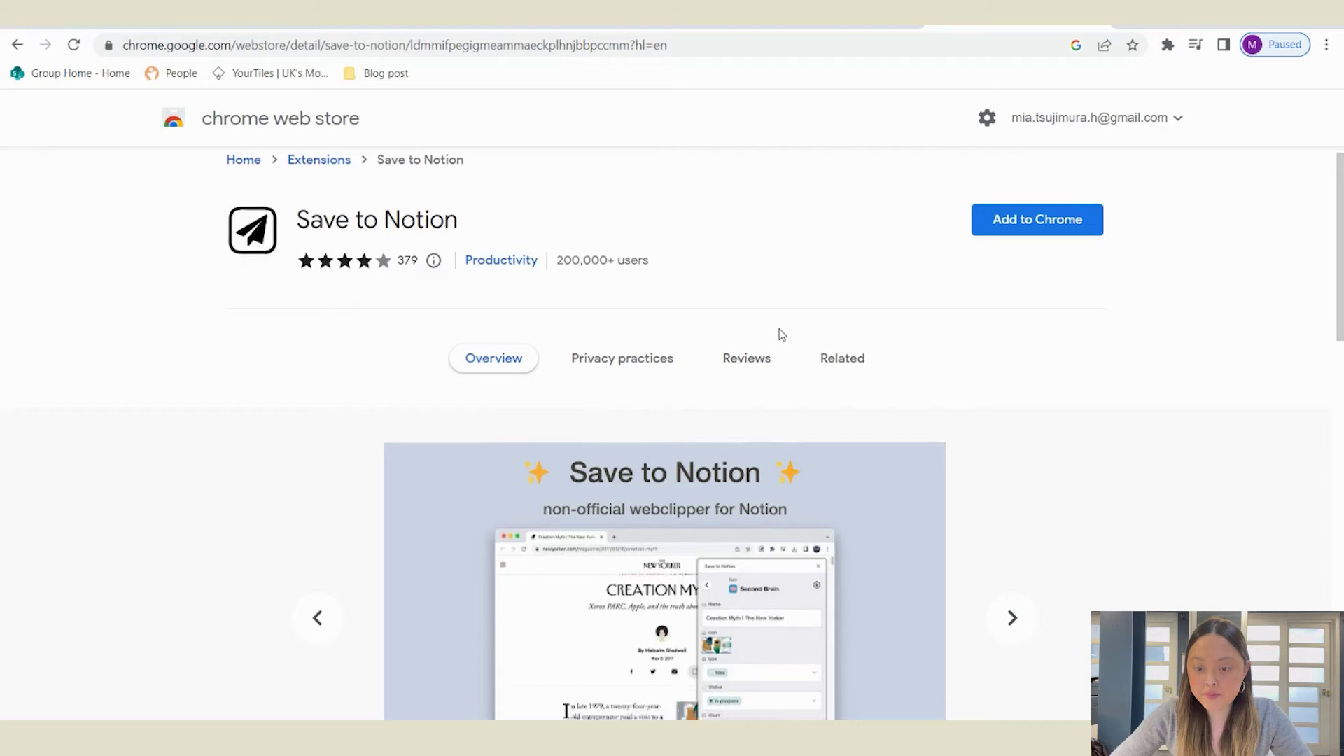
Add the Save to Notion extension to Chrome and pin it to the toolbar
click(992, 162)
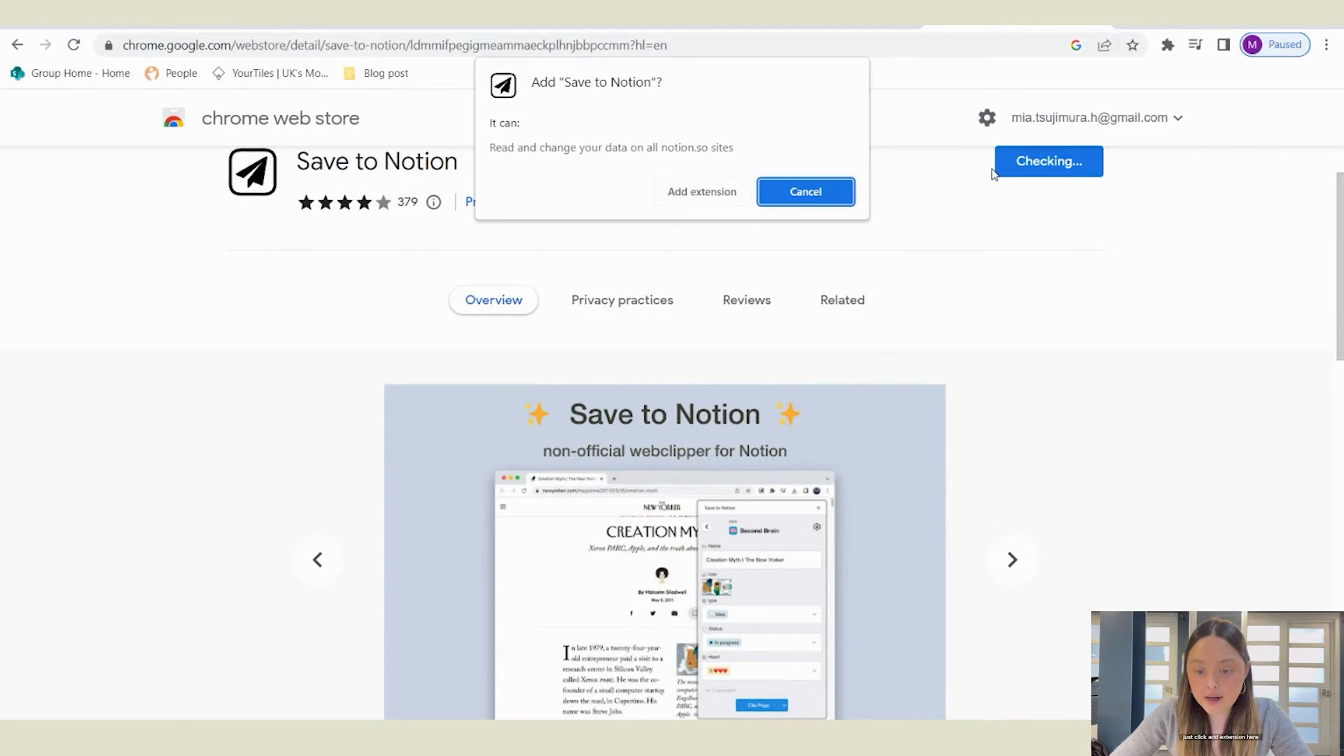
click(687, 195)
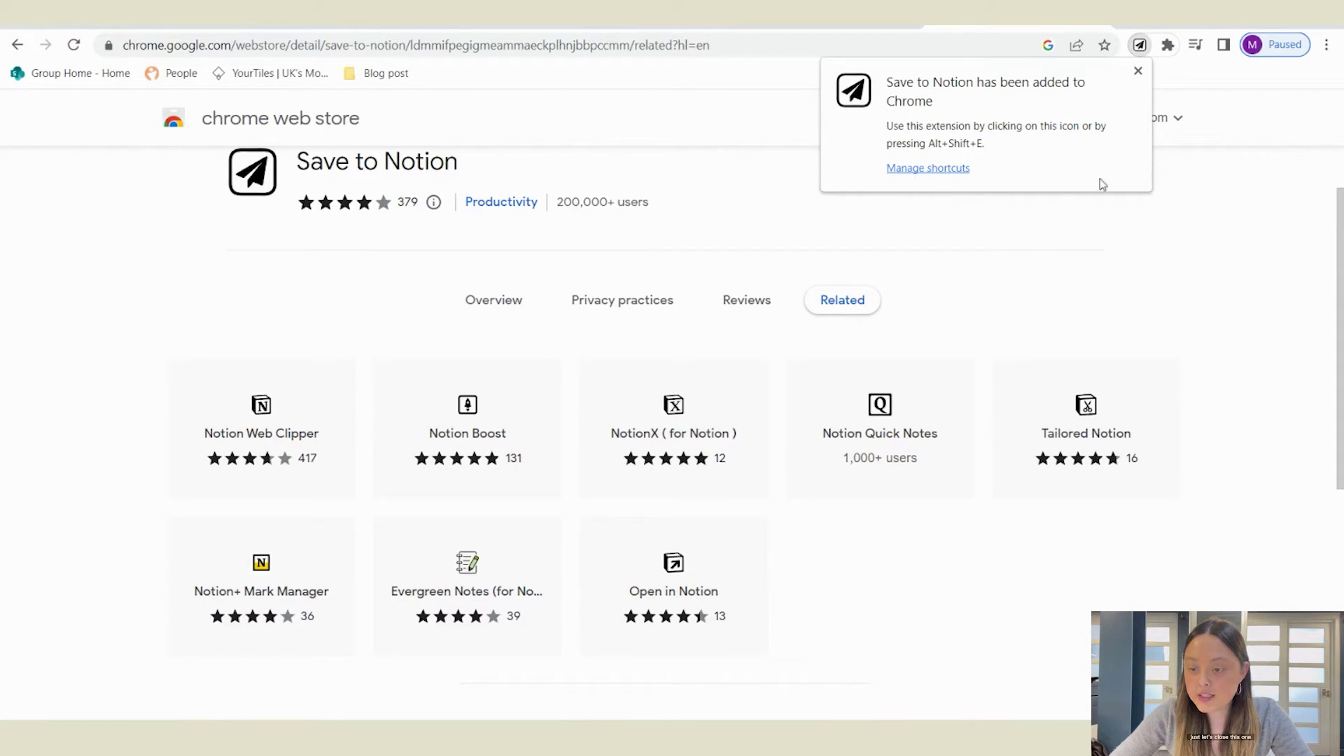
click(1140, 73)
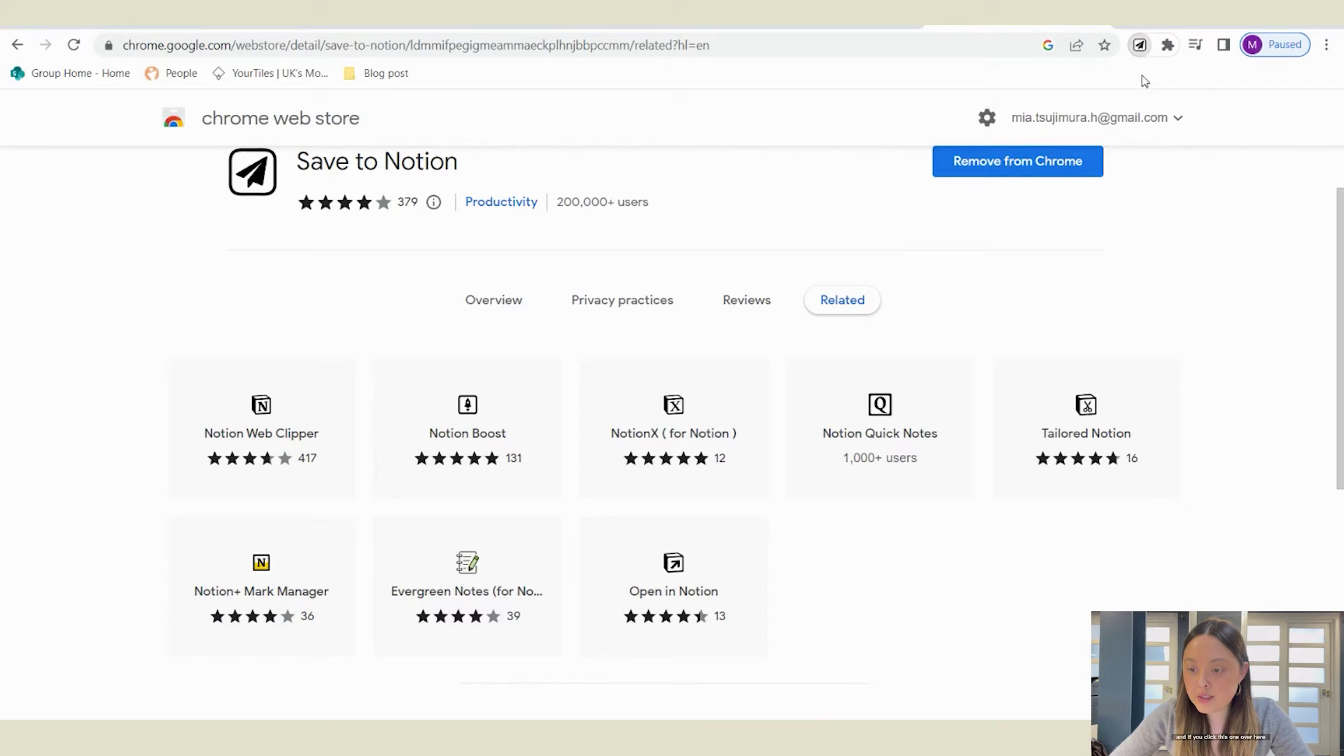
click(1167, 47)
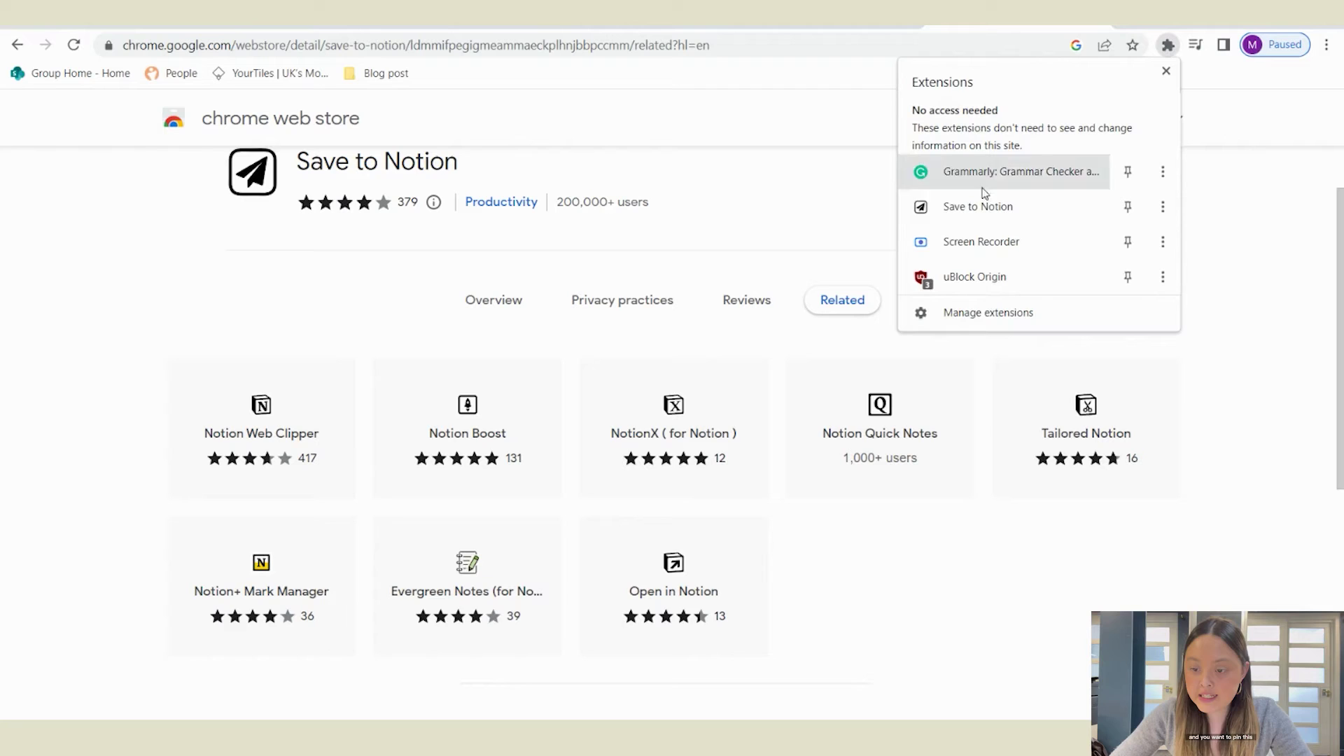
click(1127, 206)
click(1196, 124)
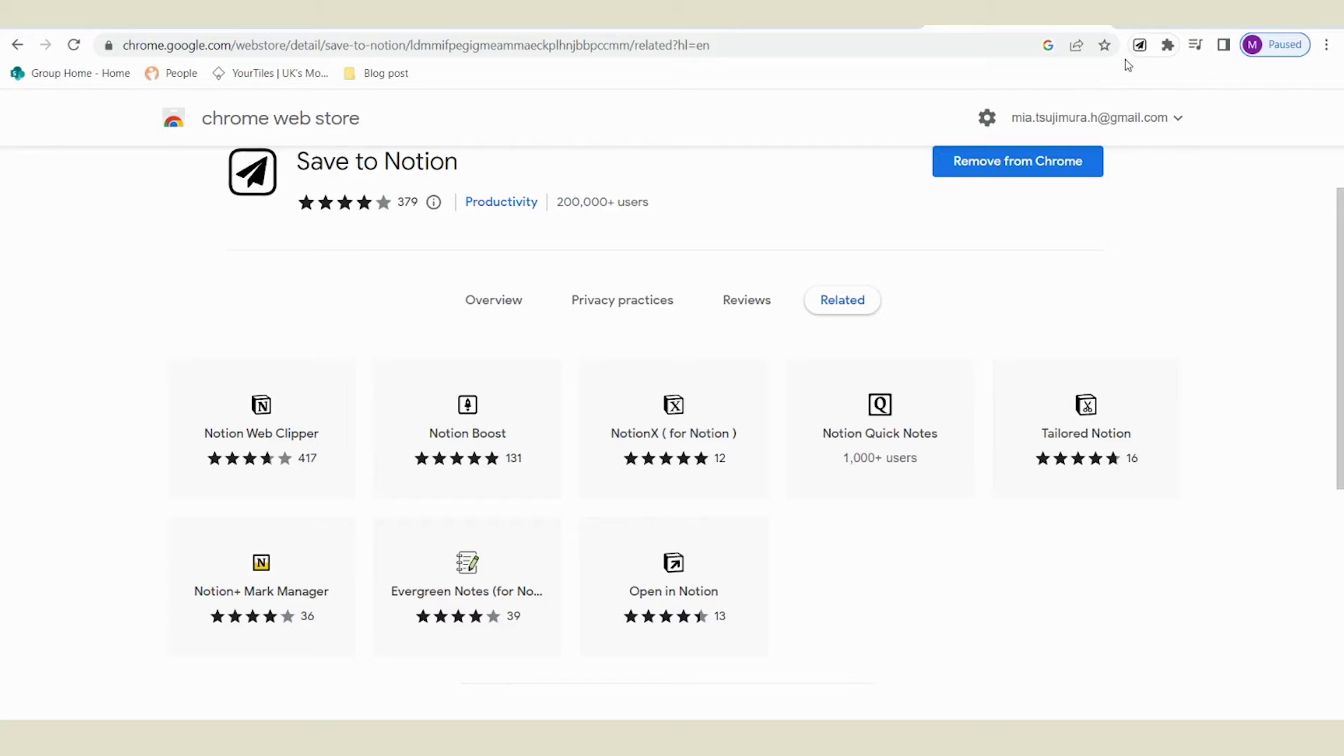
Open a new tab and search Google for 'vitra'
key(ctrl+t)
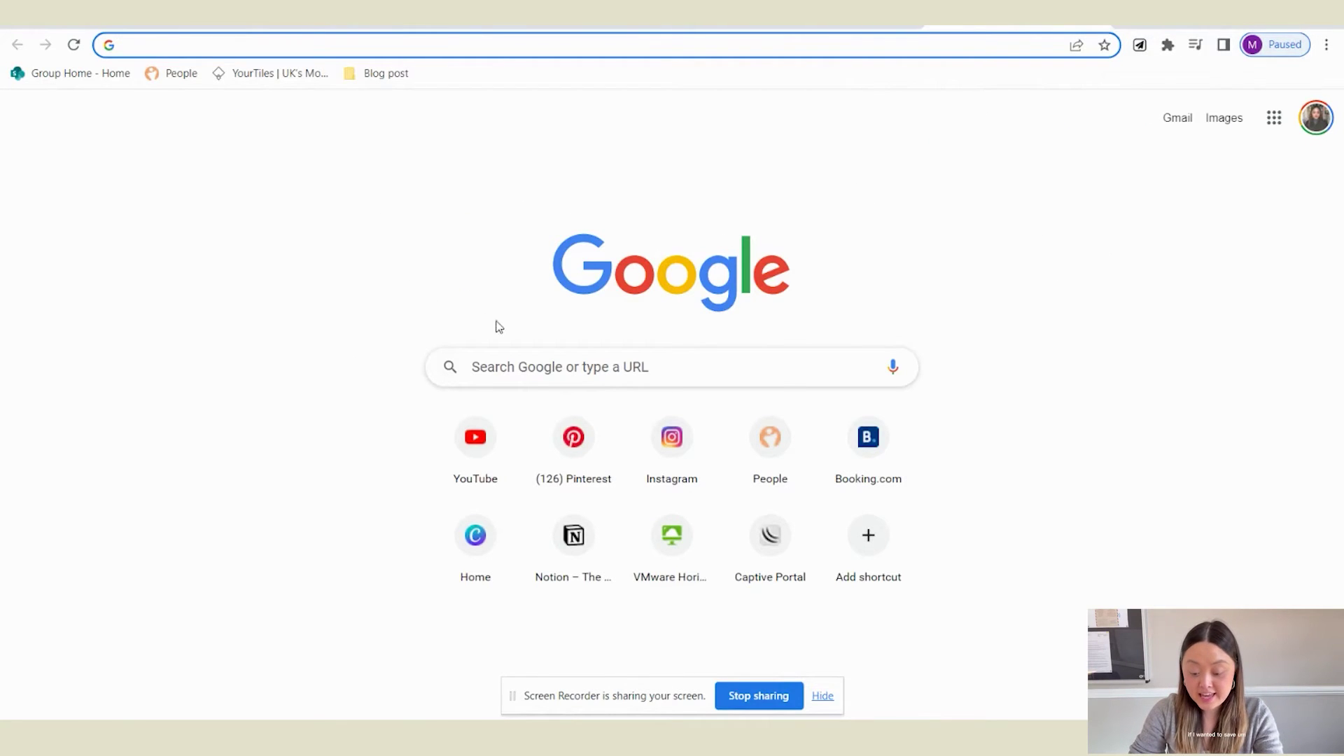
click(500, 370)
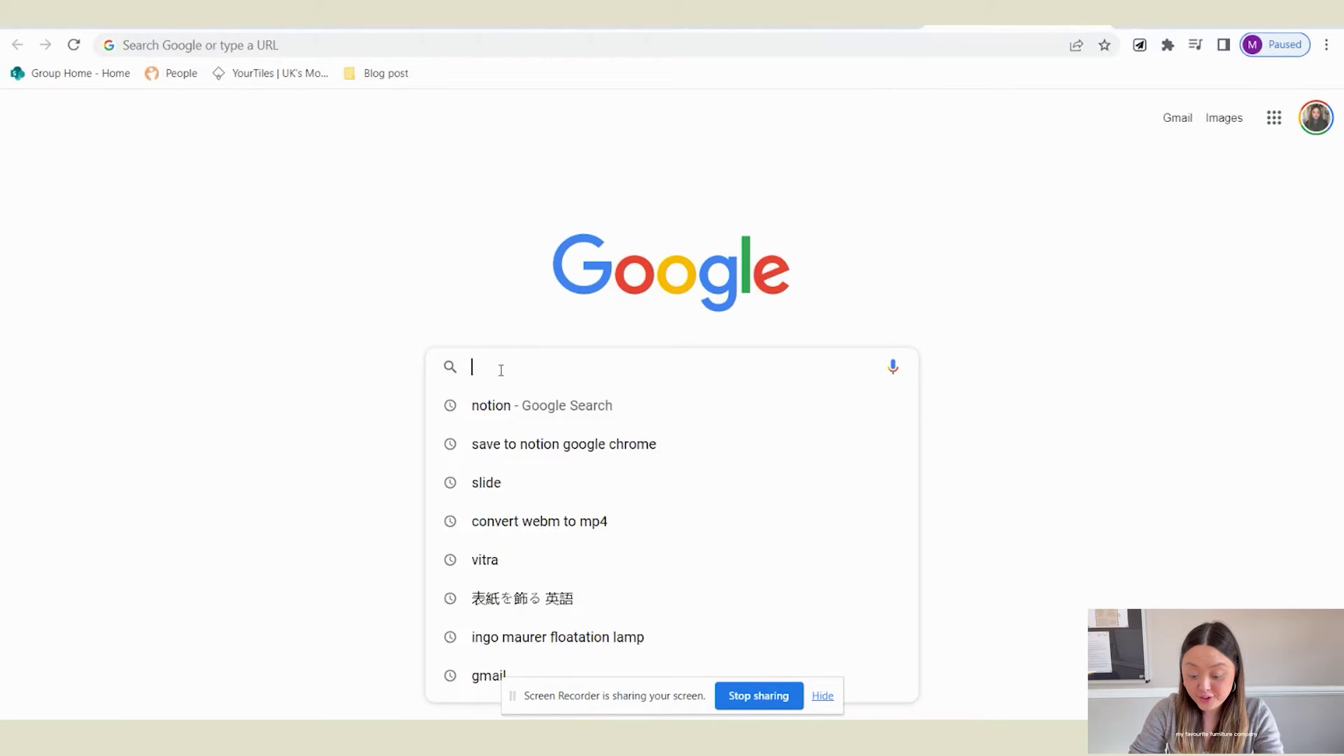
text(vi)
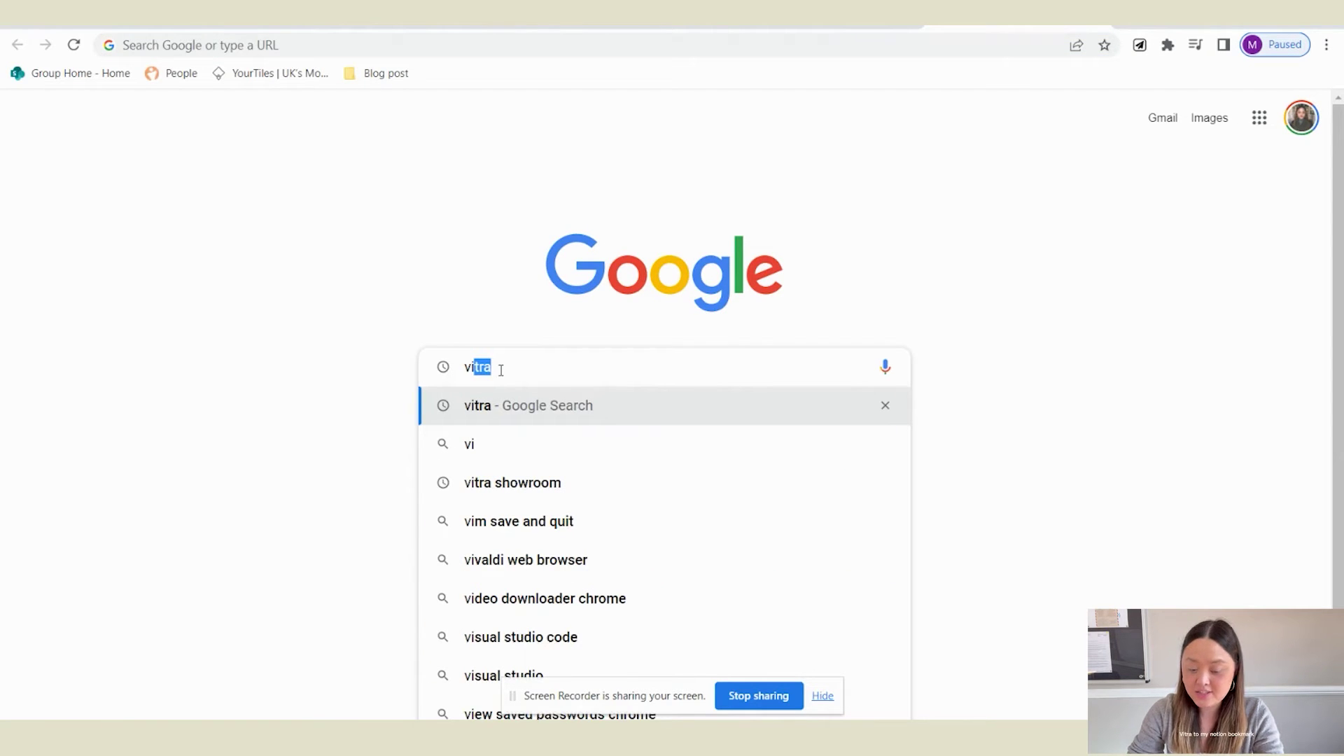
text(tra)
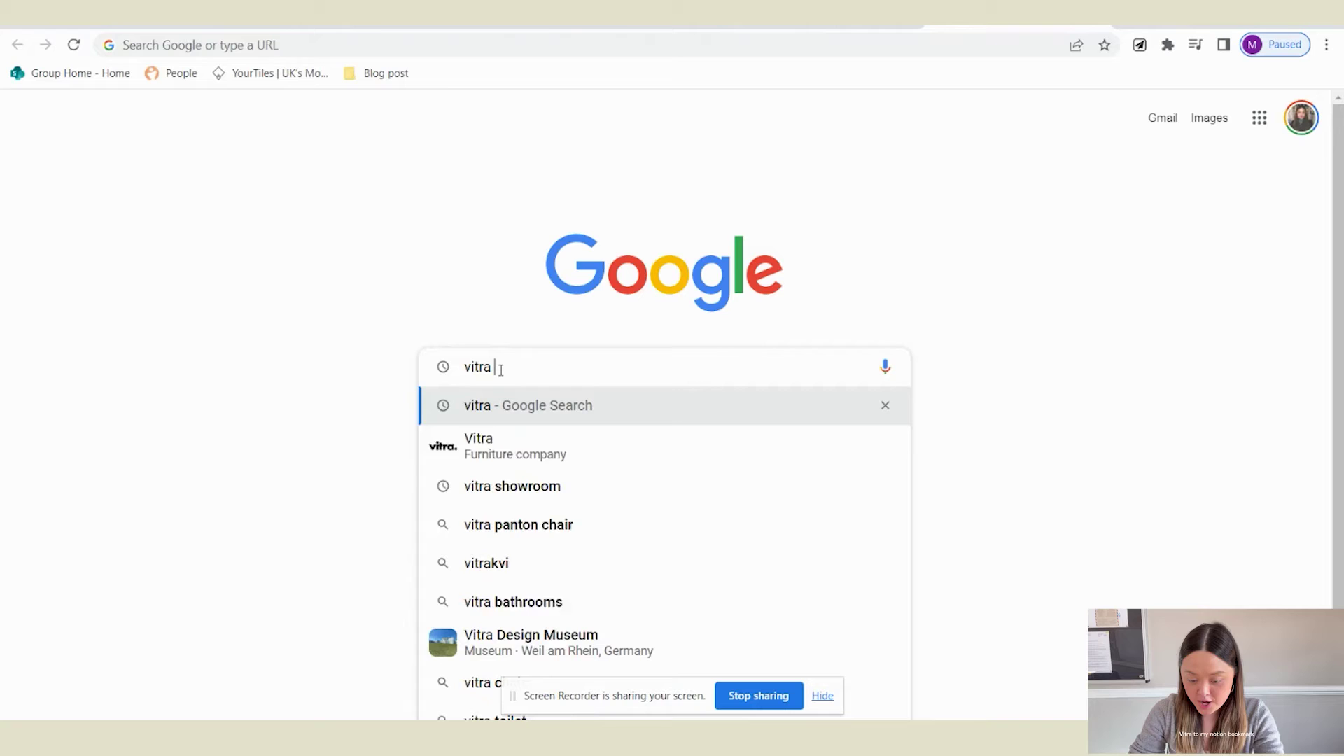
key(Return)
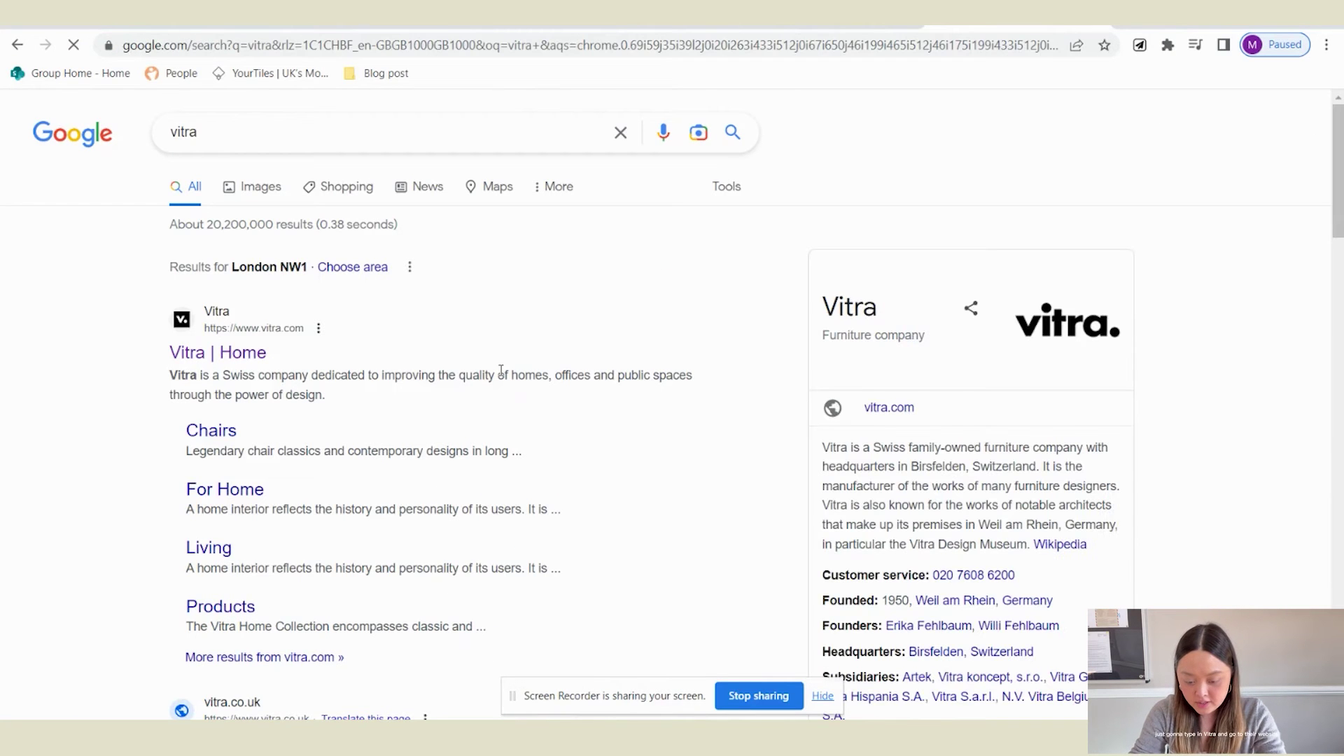
click(822, 696)
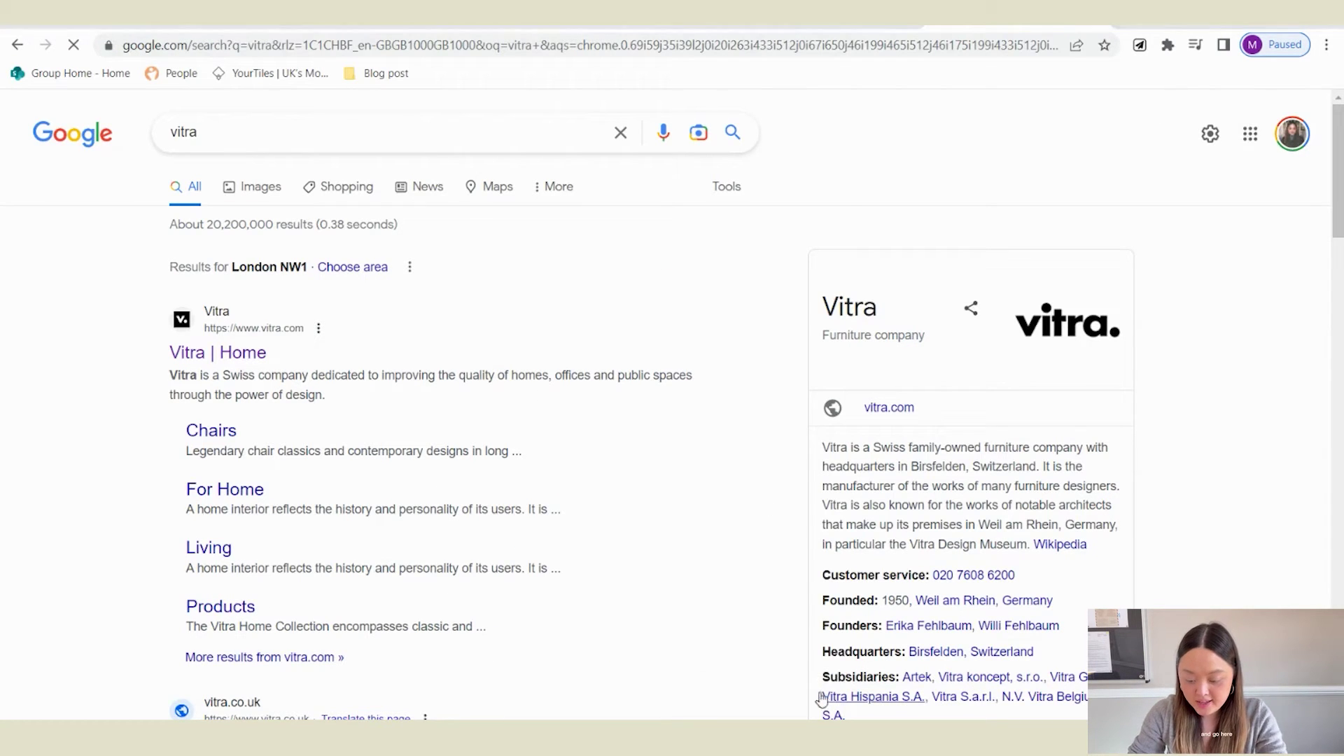
Open the official Vitra site, dismiss the newsletter popup, and go to Products
click(193, 354)
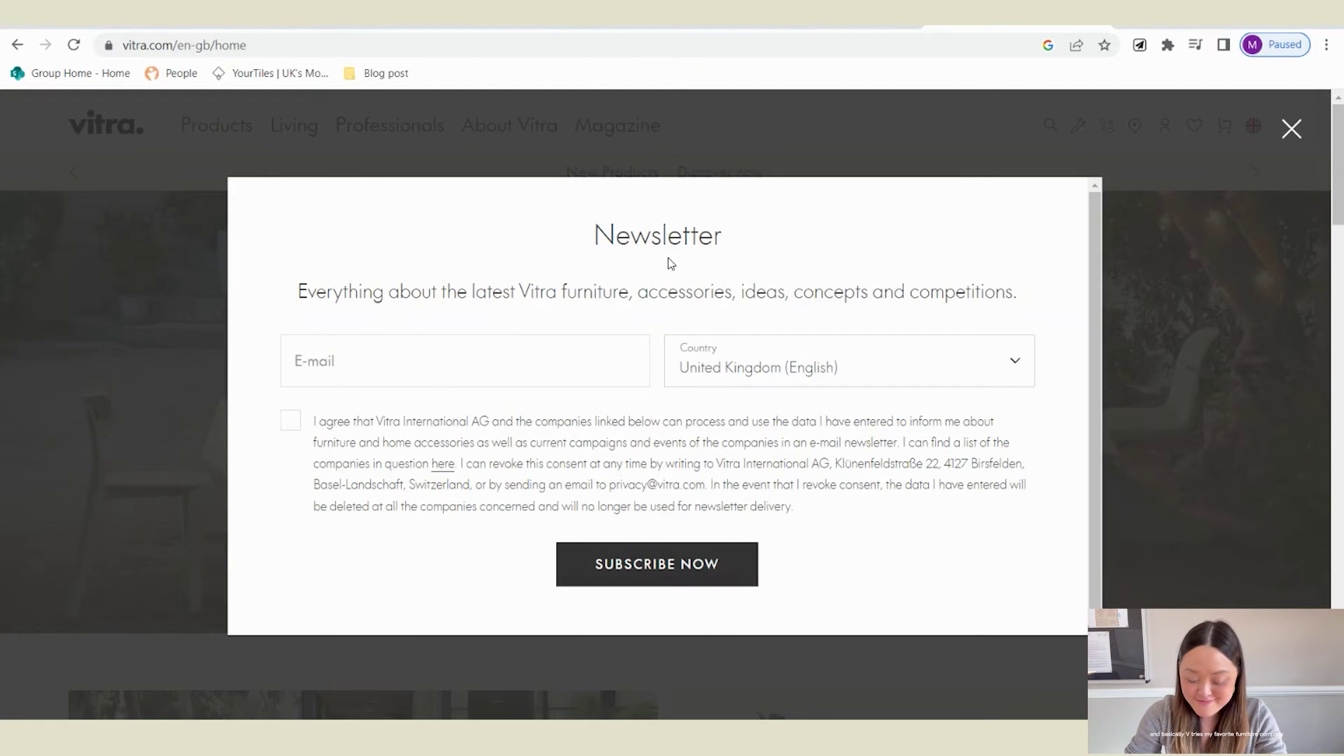
click(1292, 135)
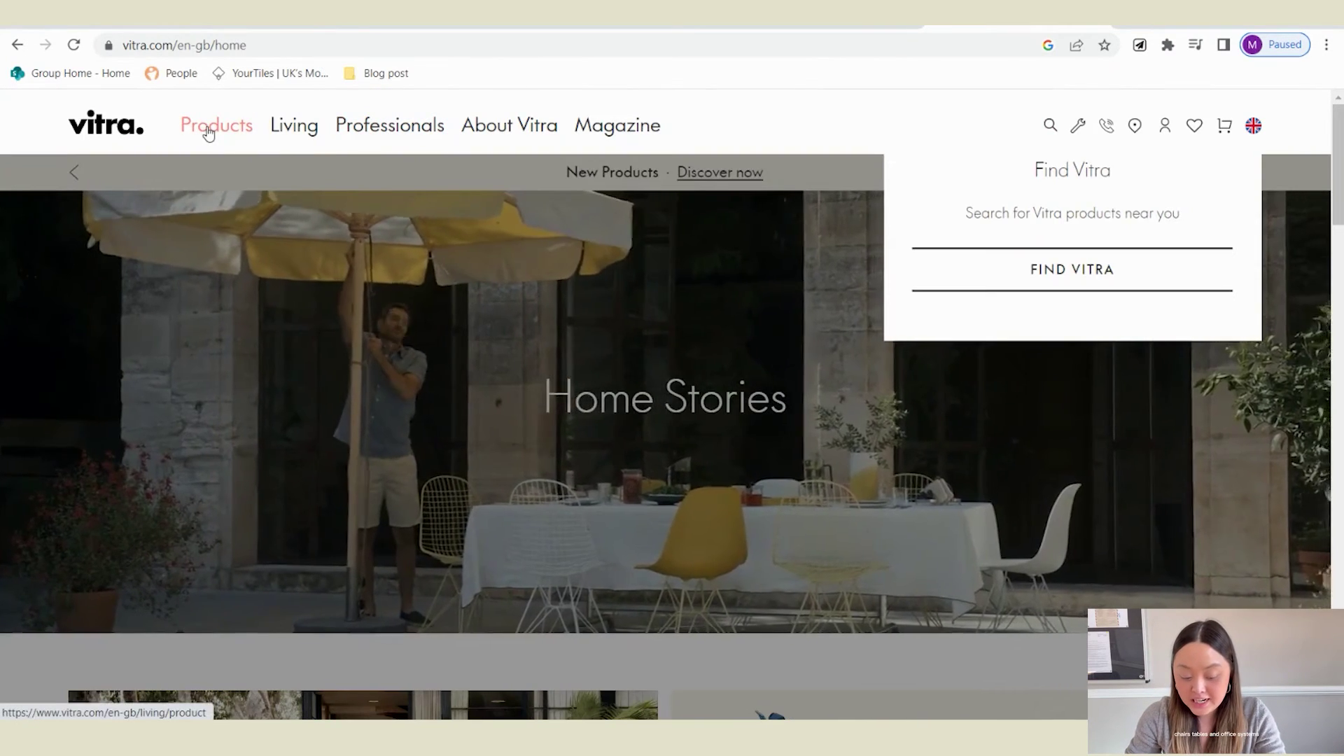
click(208, 129)
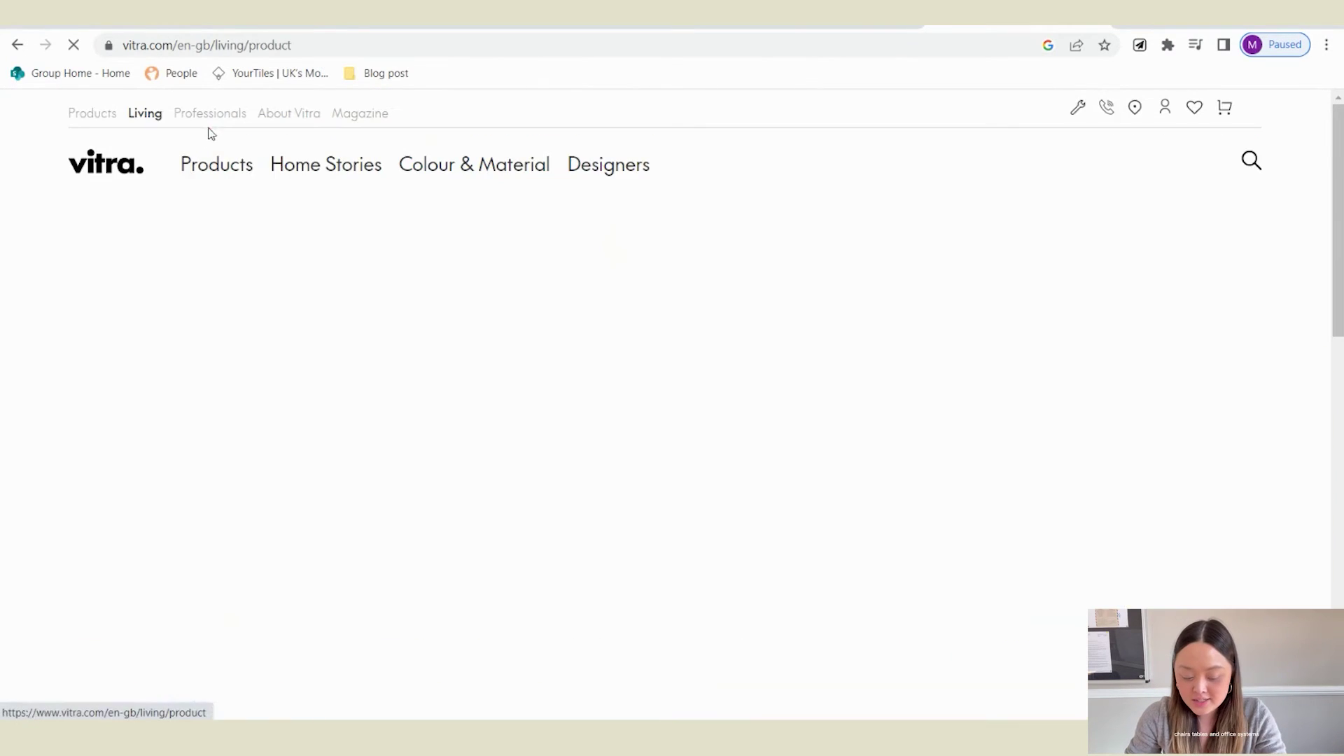
mouse_move(231, 166)
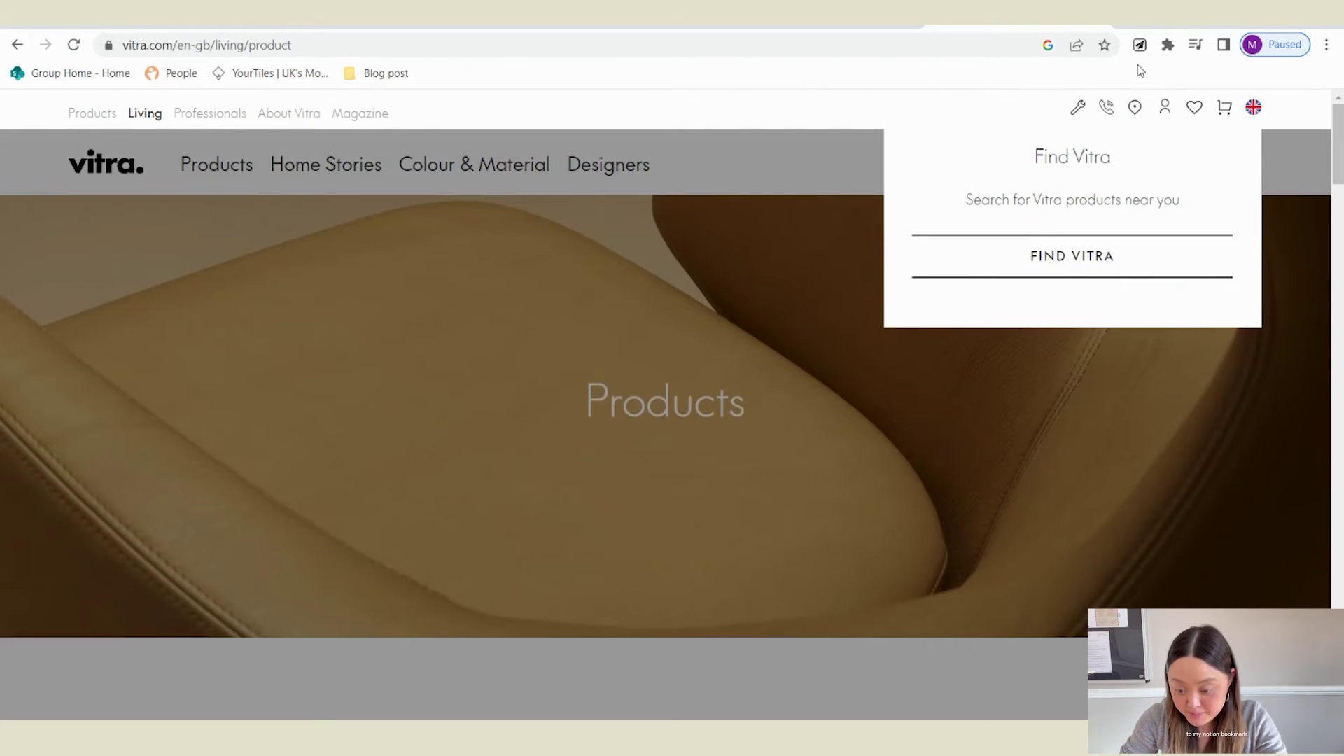
Add a Save to Notion form that clips pages into the Bookmark library database
click(1139, 46)
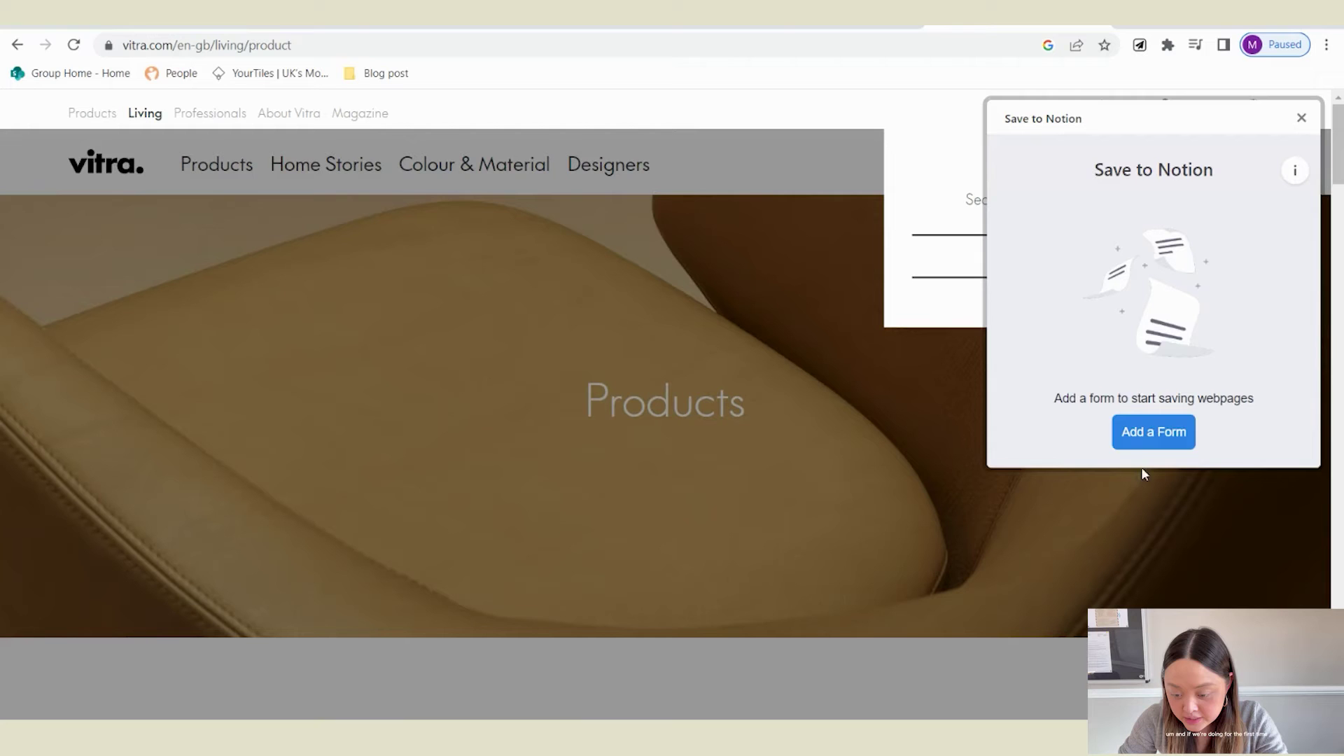
click(1139, 443)
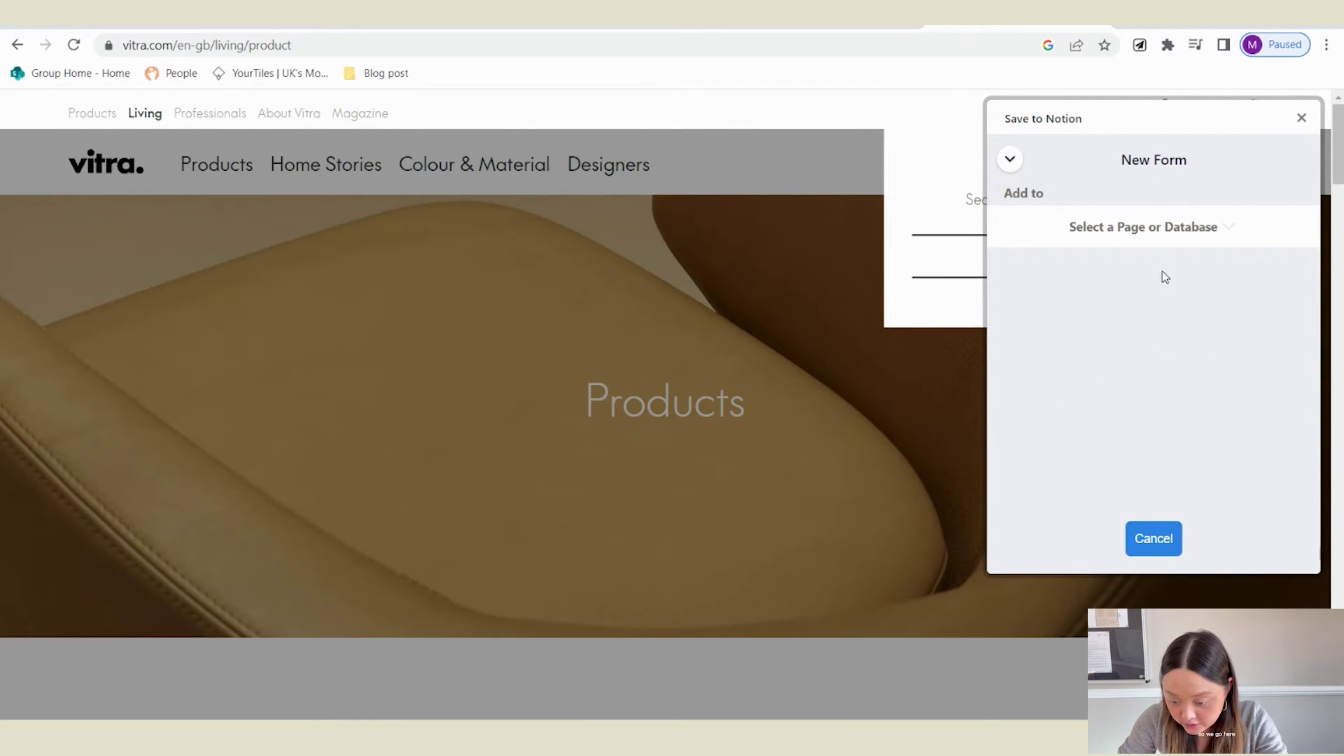
click(1174, 238)
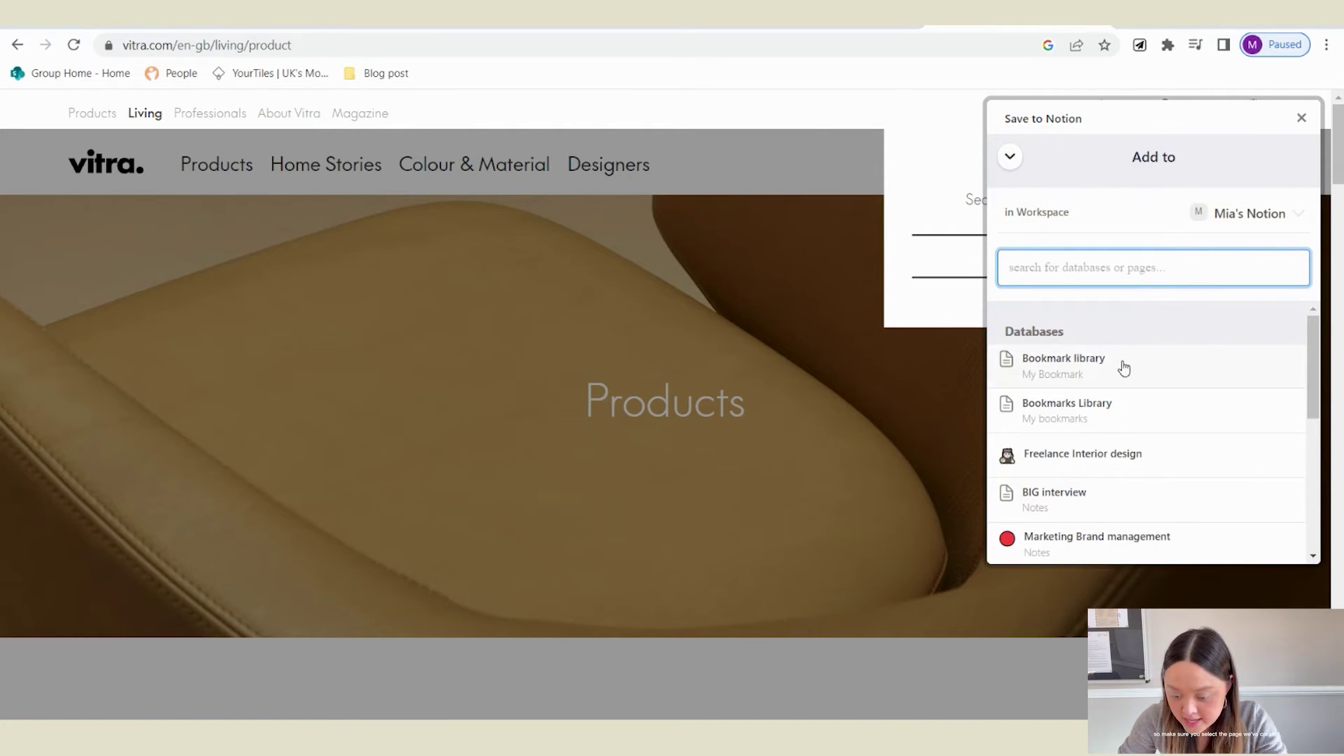
click(1081, 371)
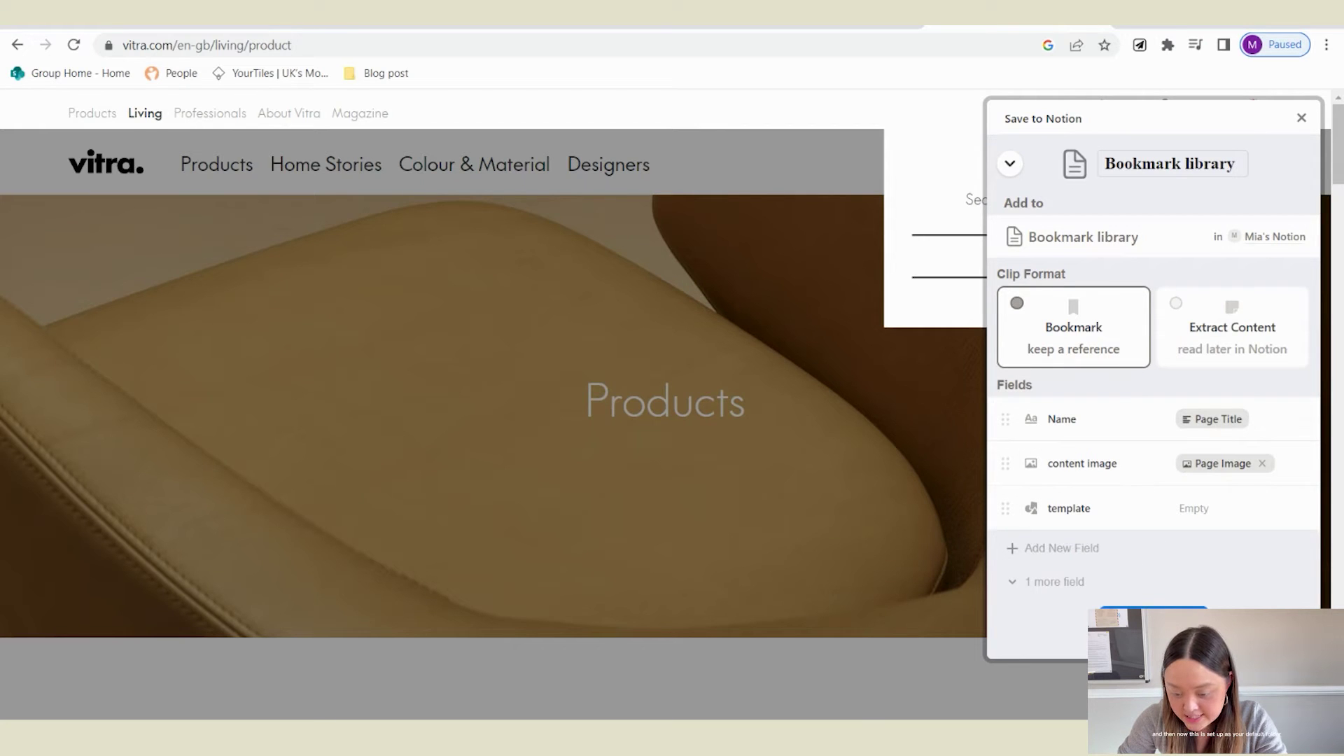
key(Escape)
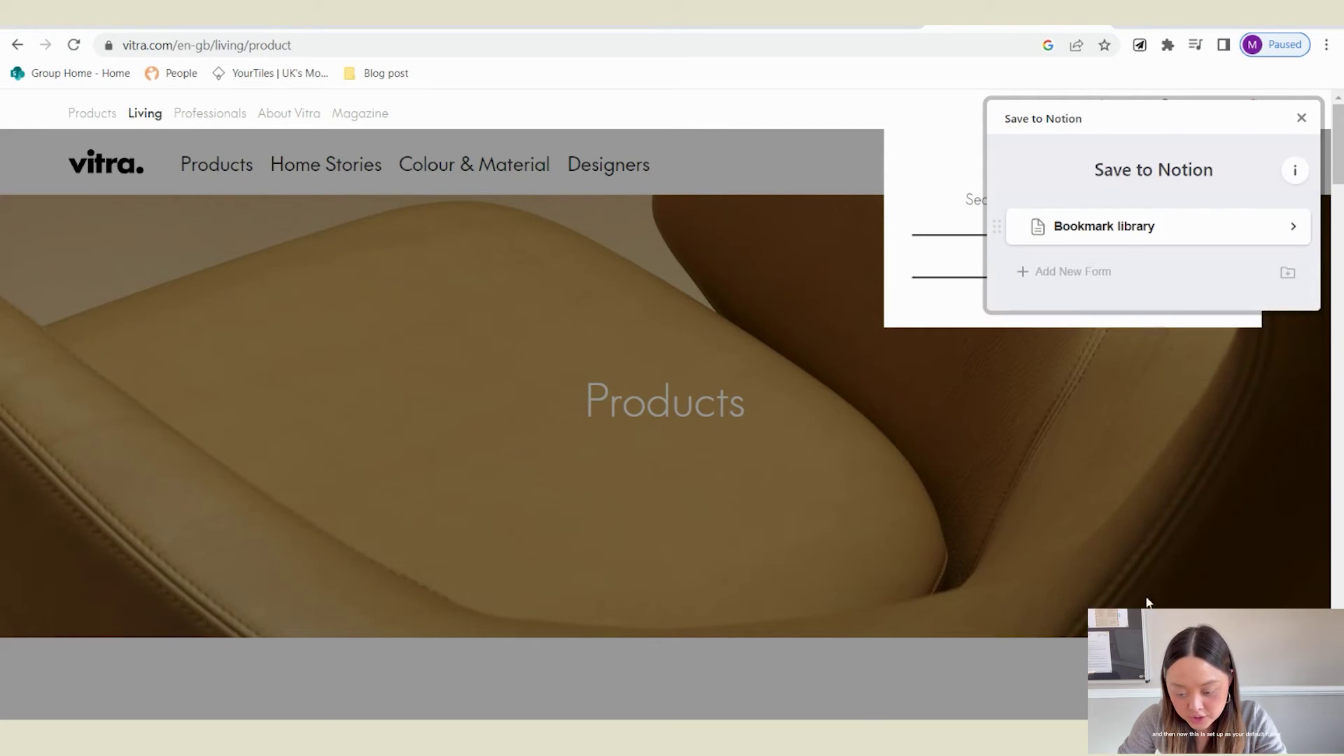
Open the Bookmark library form, rename the clip to 'Vitra', and discard a full-page screenshot
click(1077, 243)
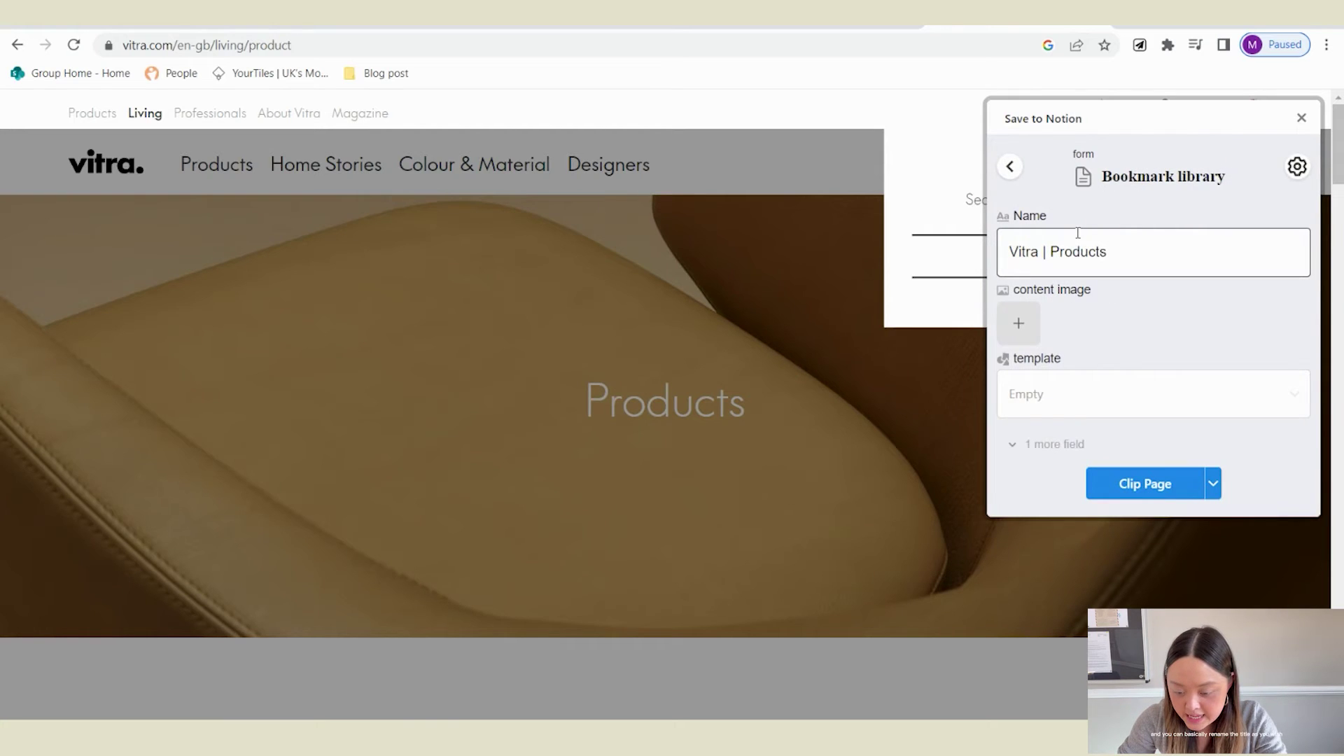
key(ctrl+BackSpace)
key(ctrl+BackSpace)
click(1018, 323)
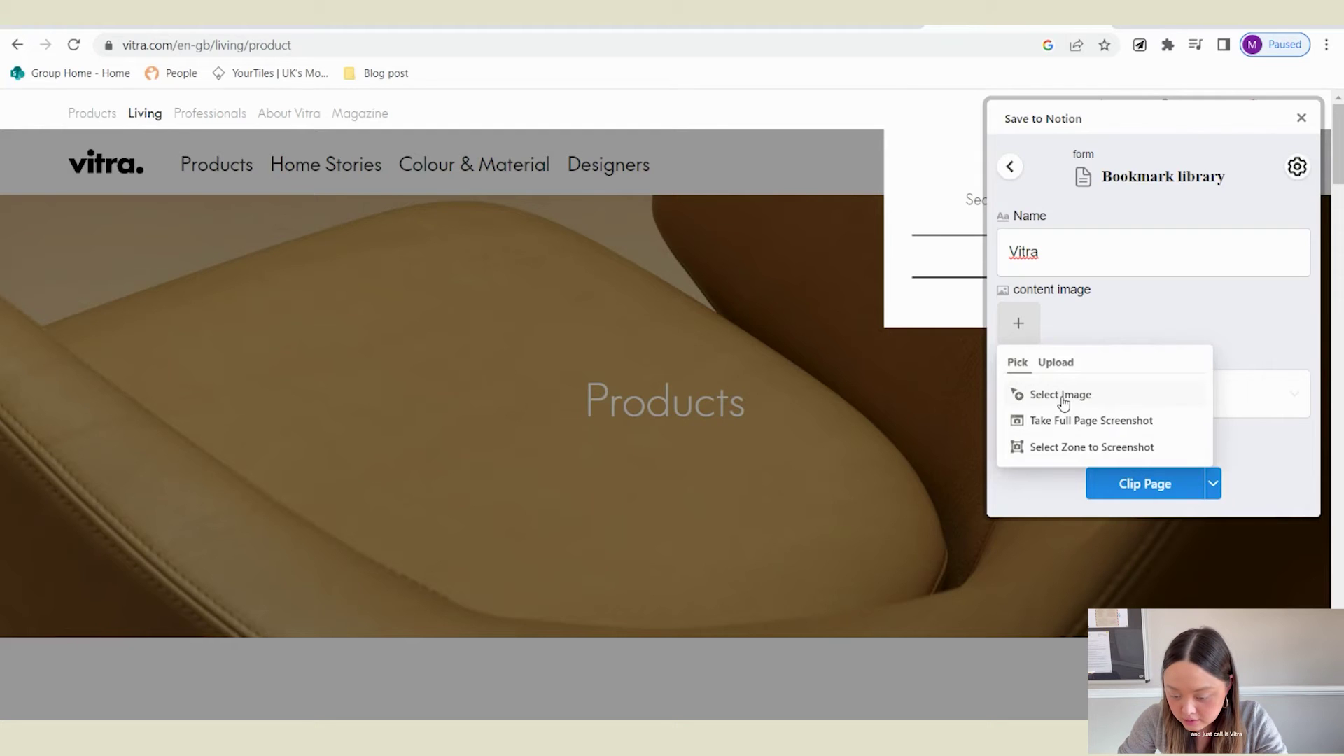
click(1058, 422)
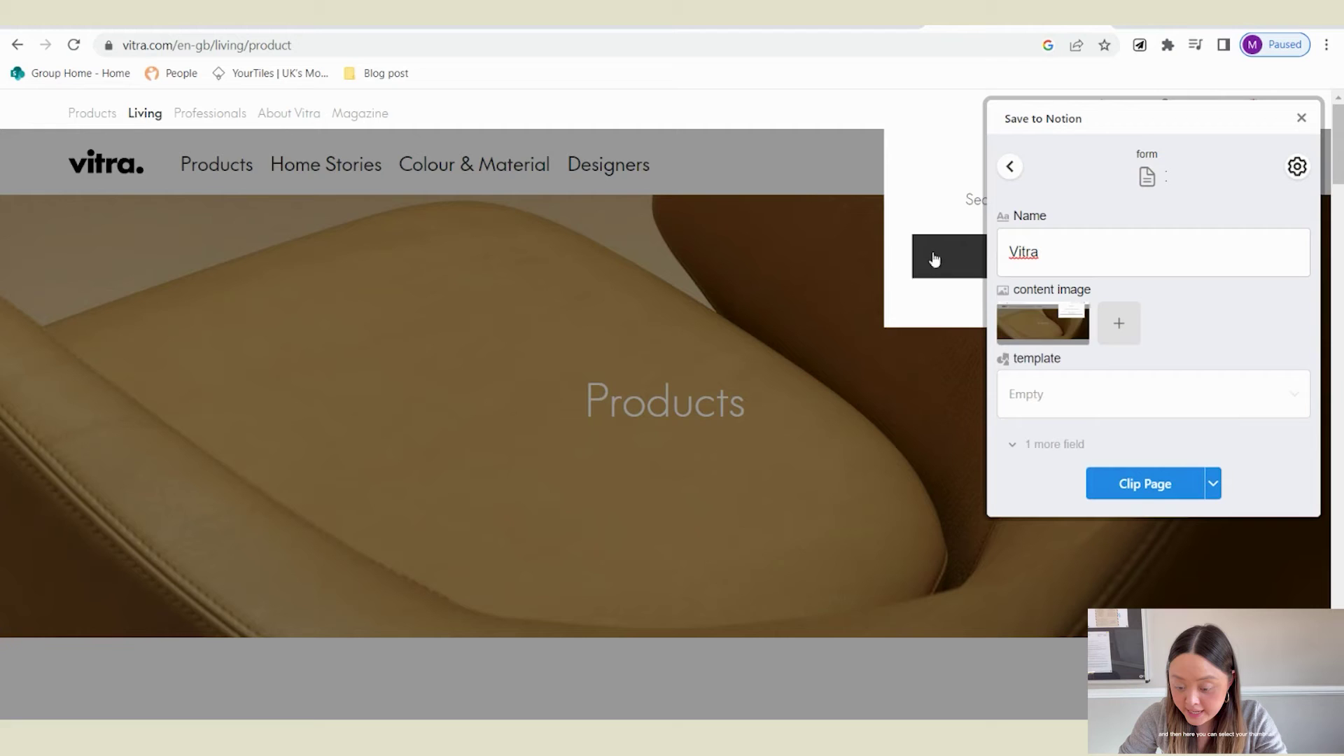
mouse_move(1047, 341)
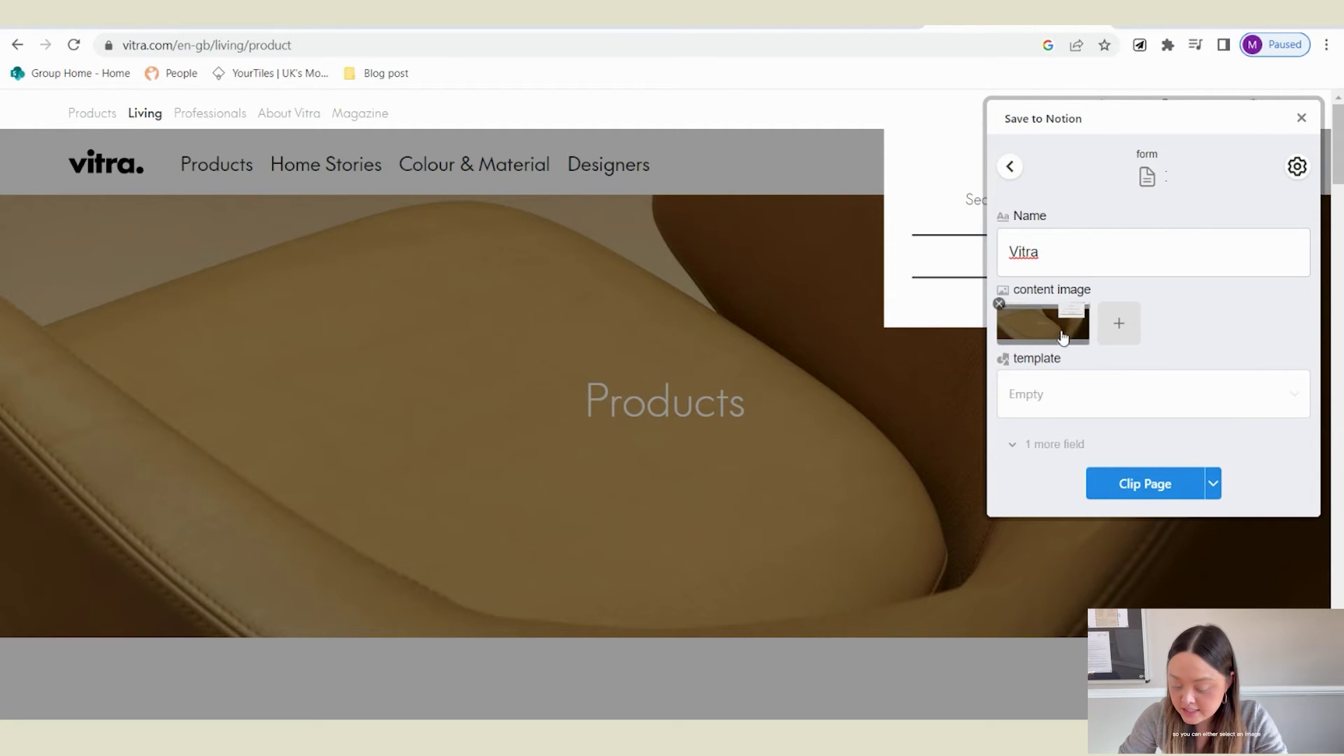
click(999, 304)
Screenshot the page's hero area as the clip image and save the clip
click(1037, 325)
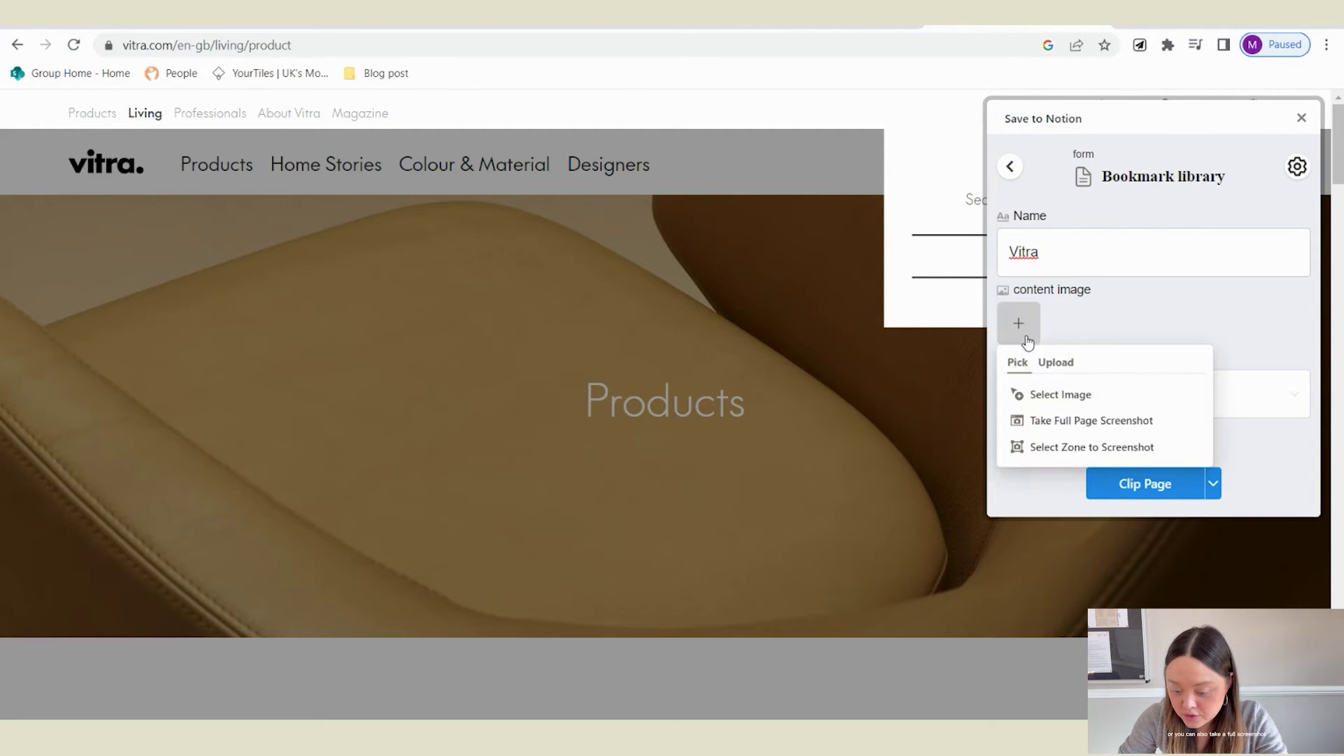
click(1058, 449)
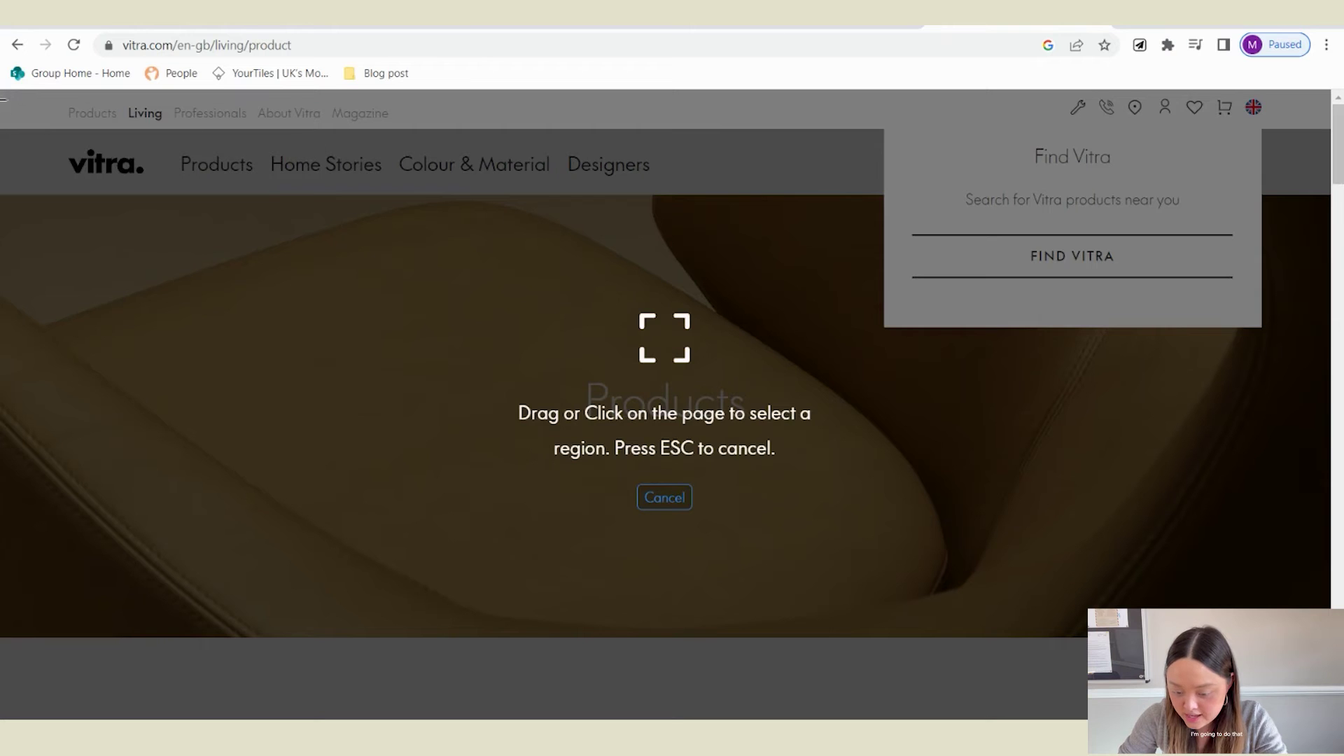
drag(10, 103, 1323, 689)
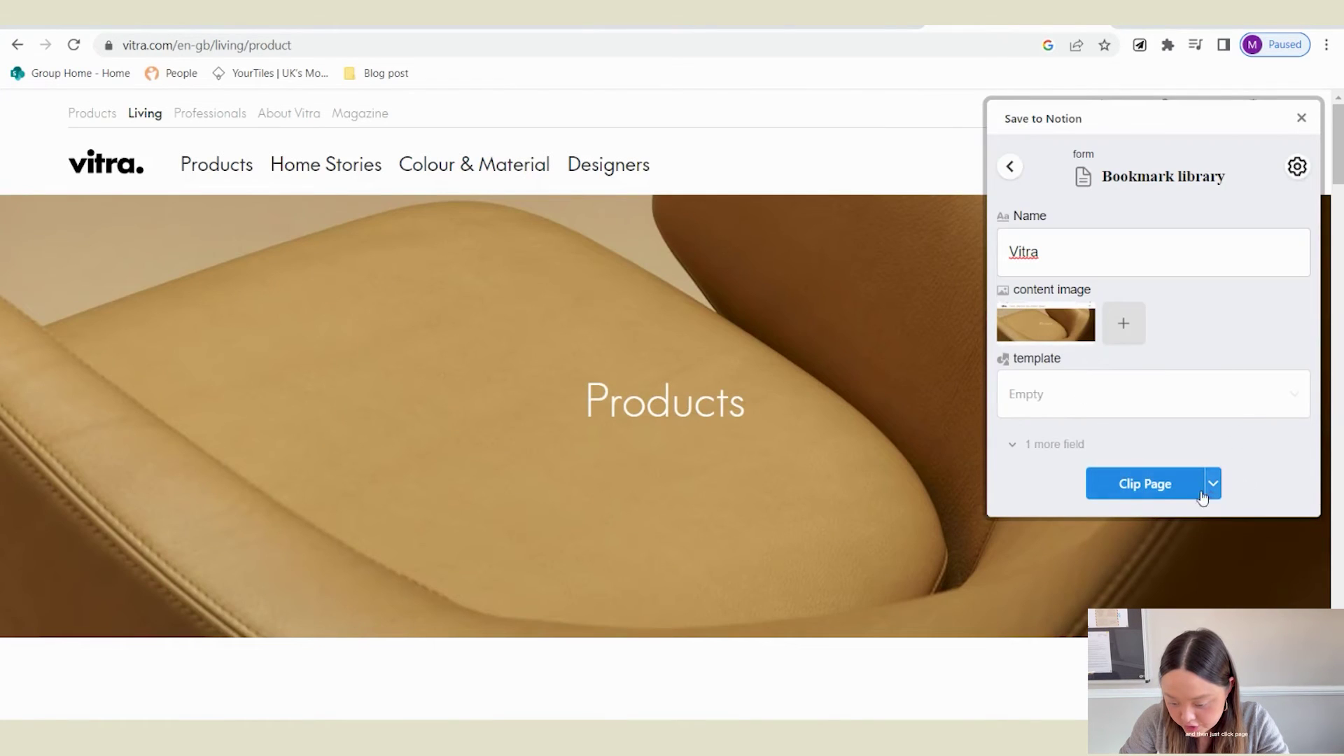
click(1154, 486)
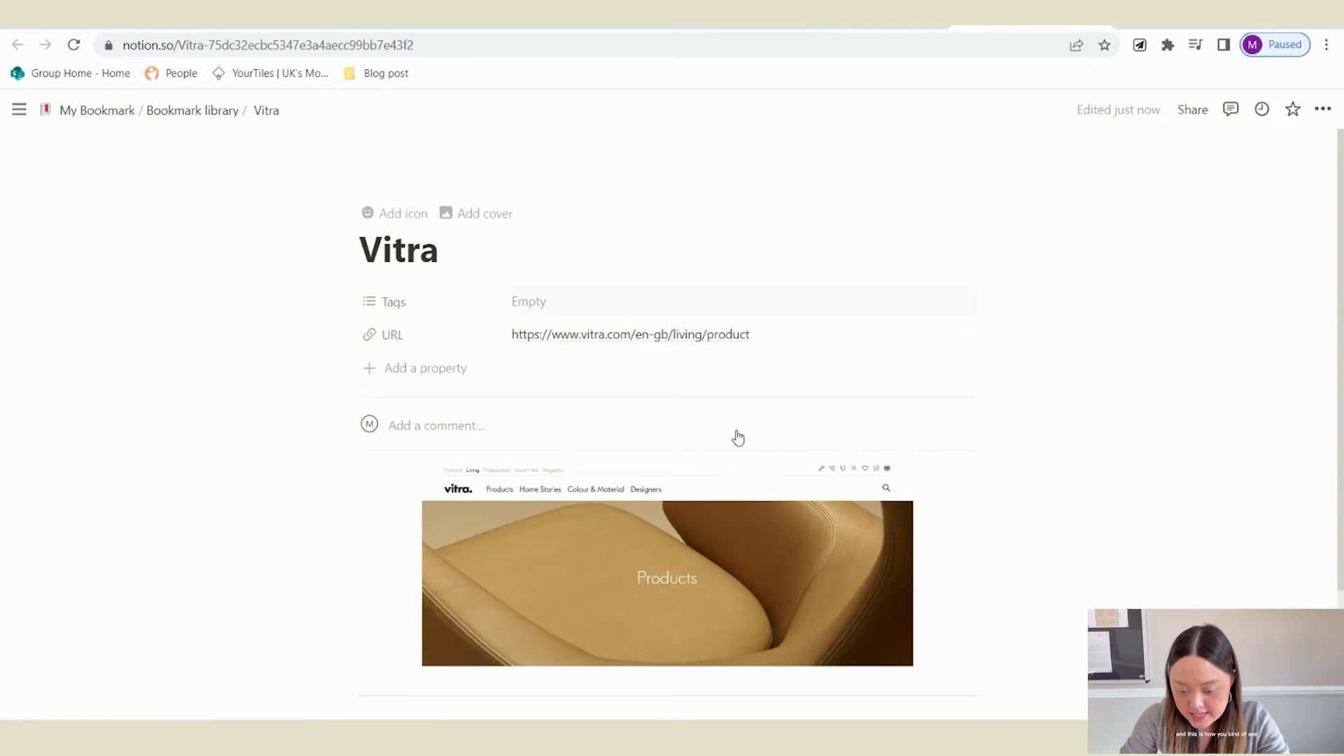
Go back to the Bookmark library gallery and start editing the new Vitra card's properties
scroll(683, 489, down, 3)
scroll(684, 490, up, 3)
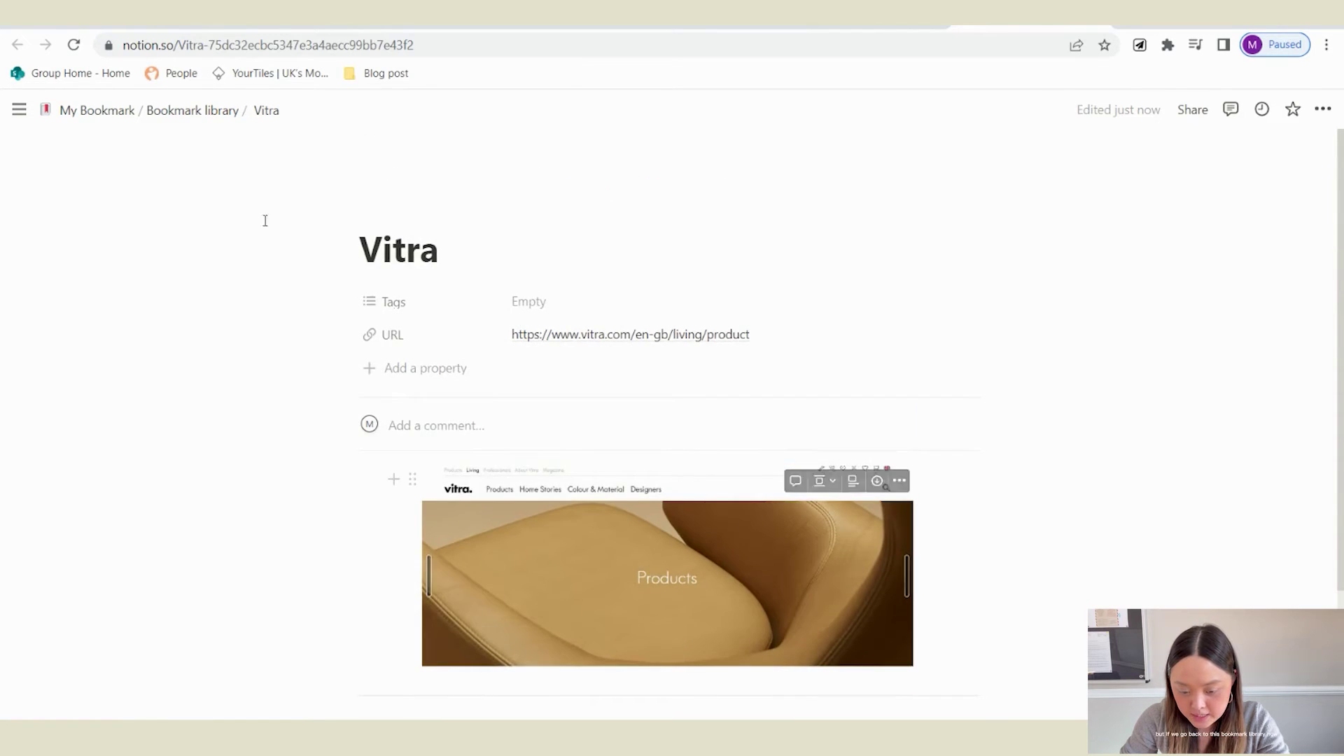
click(183, 112)
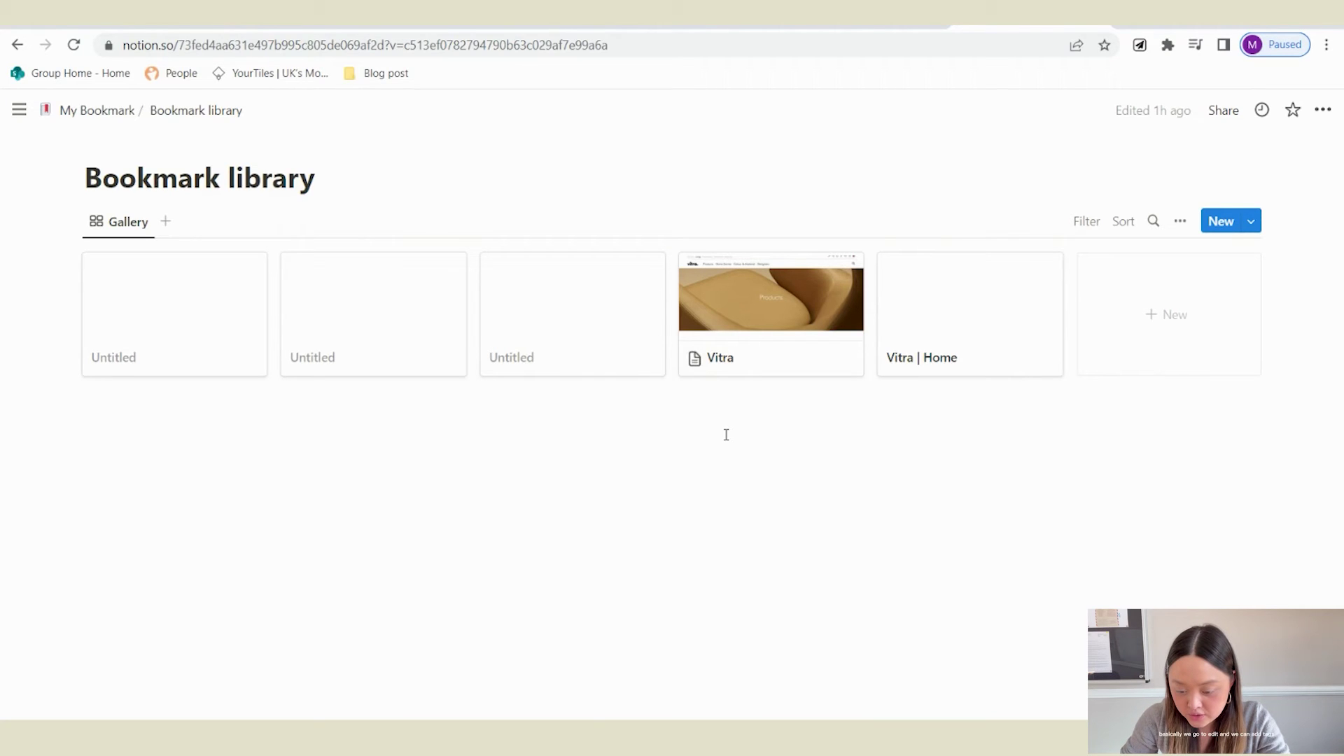
mouse_move(786, 303)
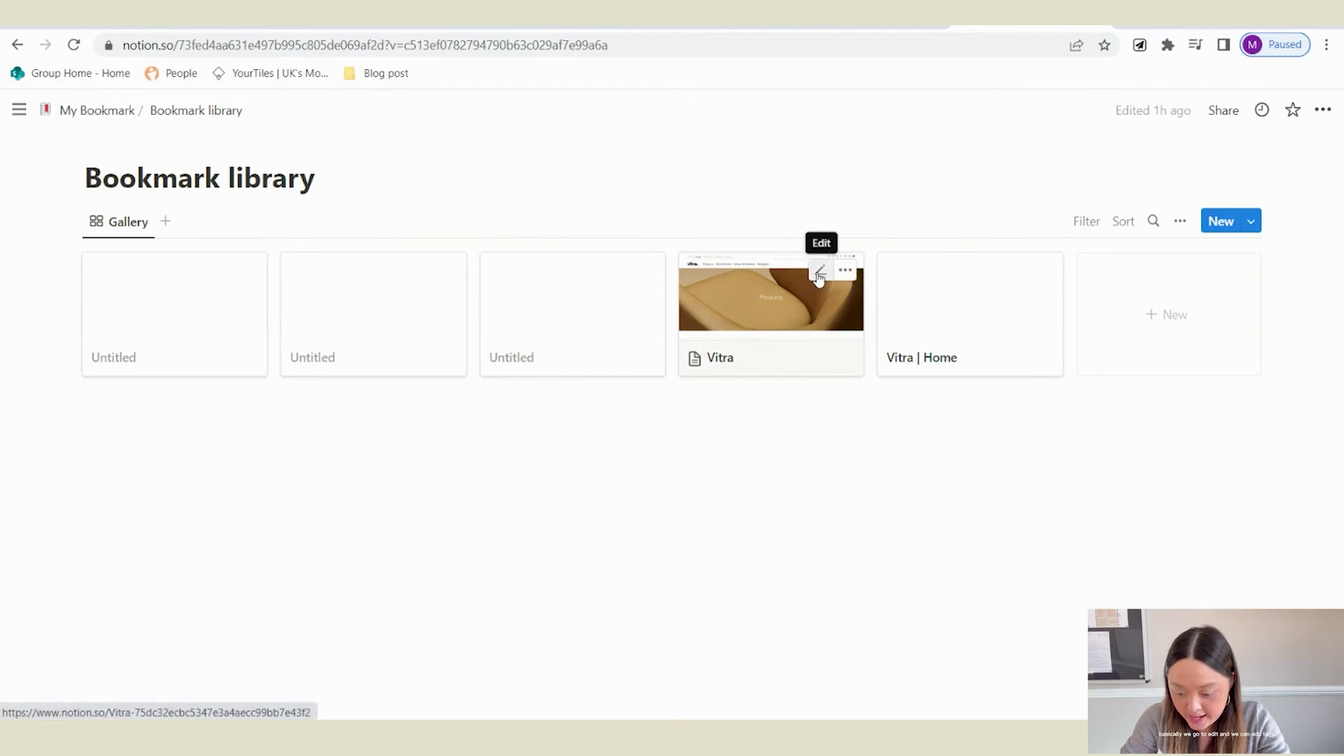
click(818, 274)
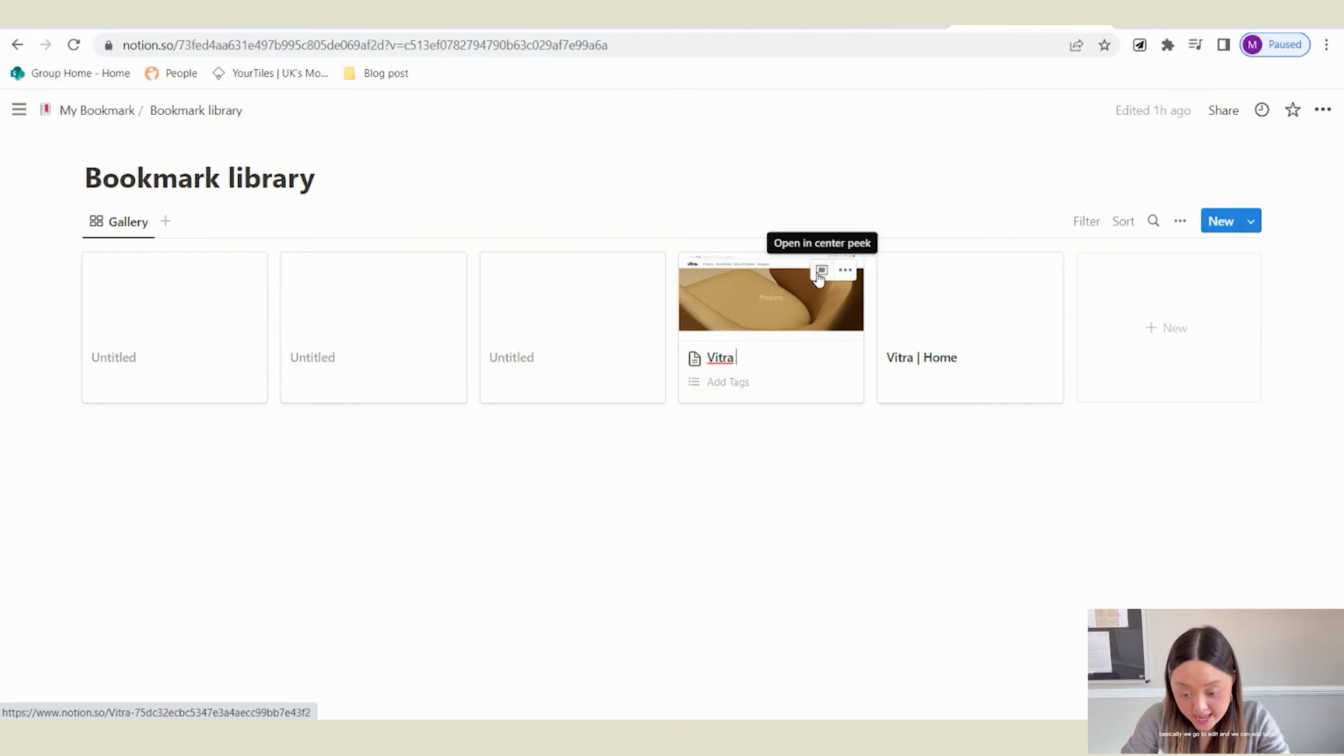
Tag the Vitra card with the existing Chairs, Table and office furniture tags
click(726, 386)
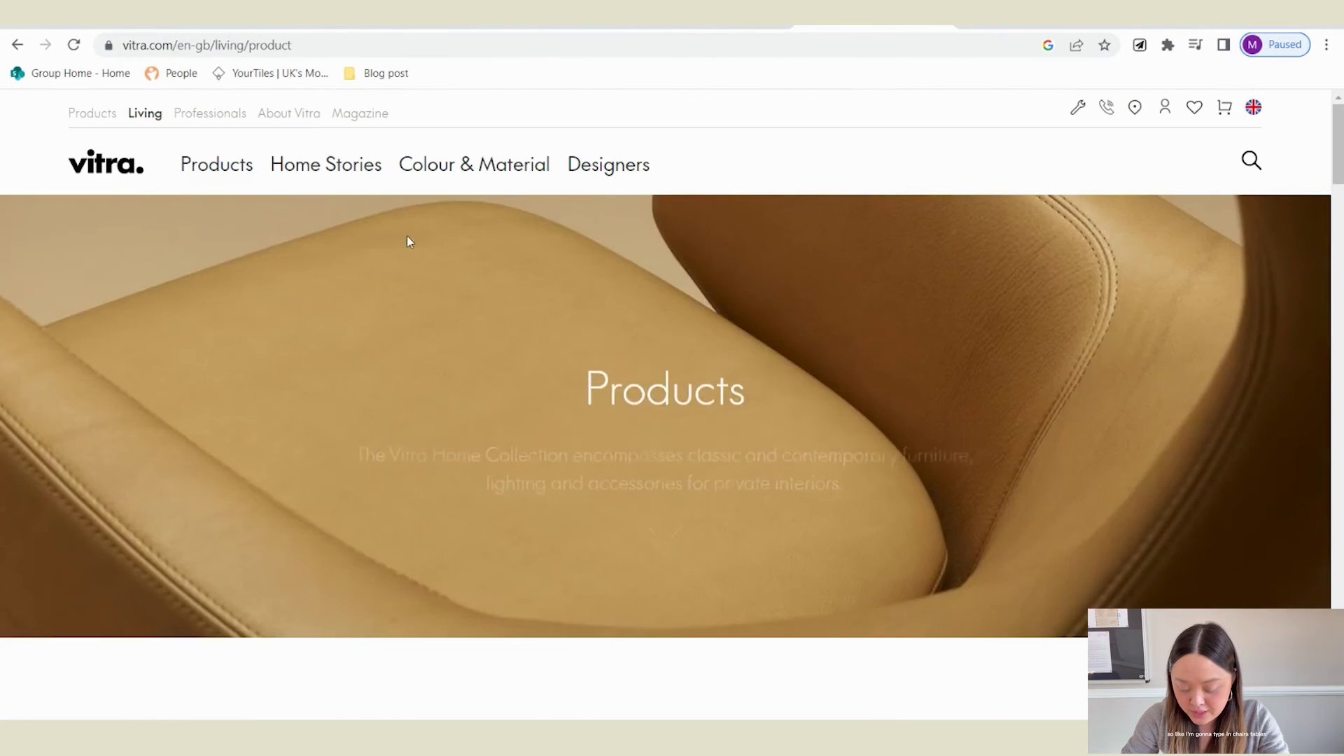
mouse_move(218, 165)
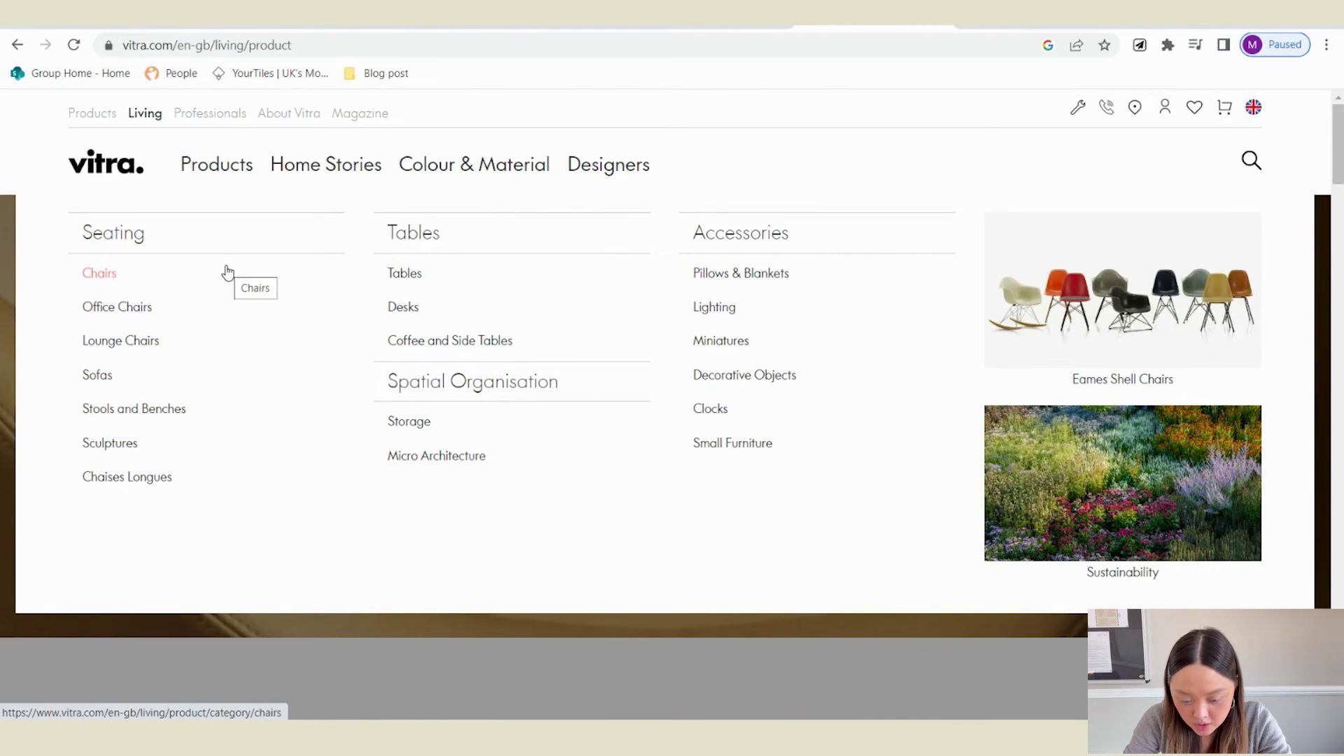
click(1031, 25)
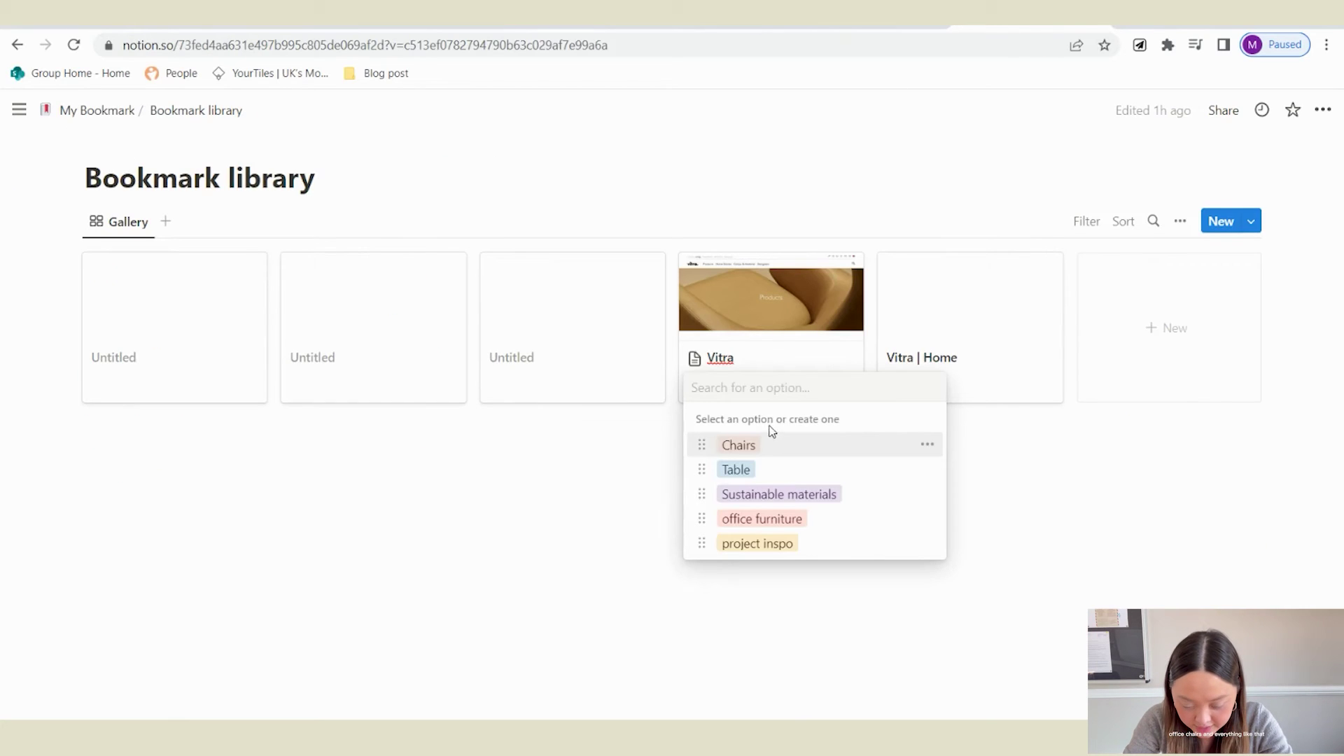
click(742, 447)
click(736, 470)
click(791, 528)
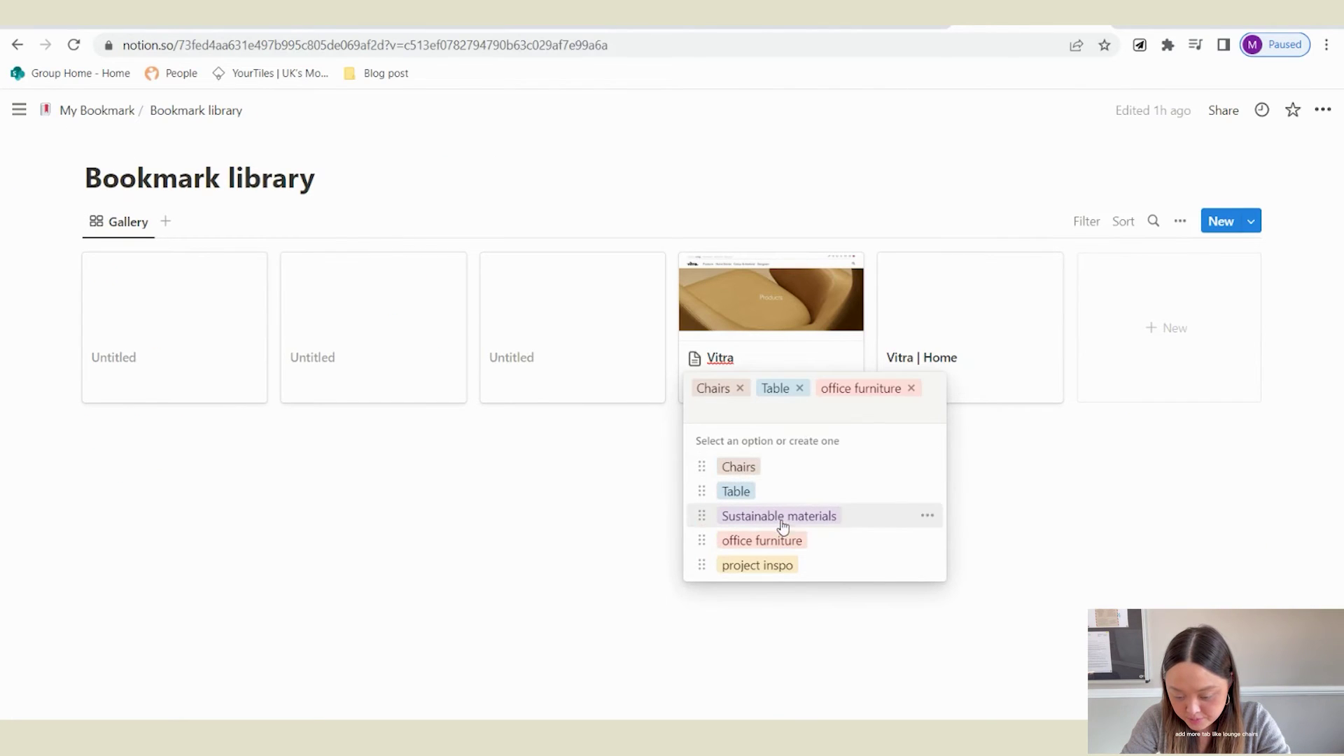
Create and add new tags lounge chairs, sofa, stools and benches to the Vitra card
text(lounge chairs)
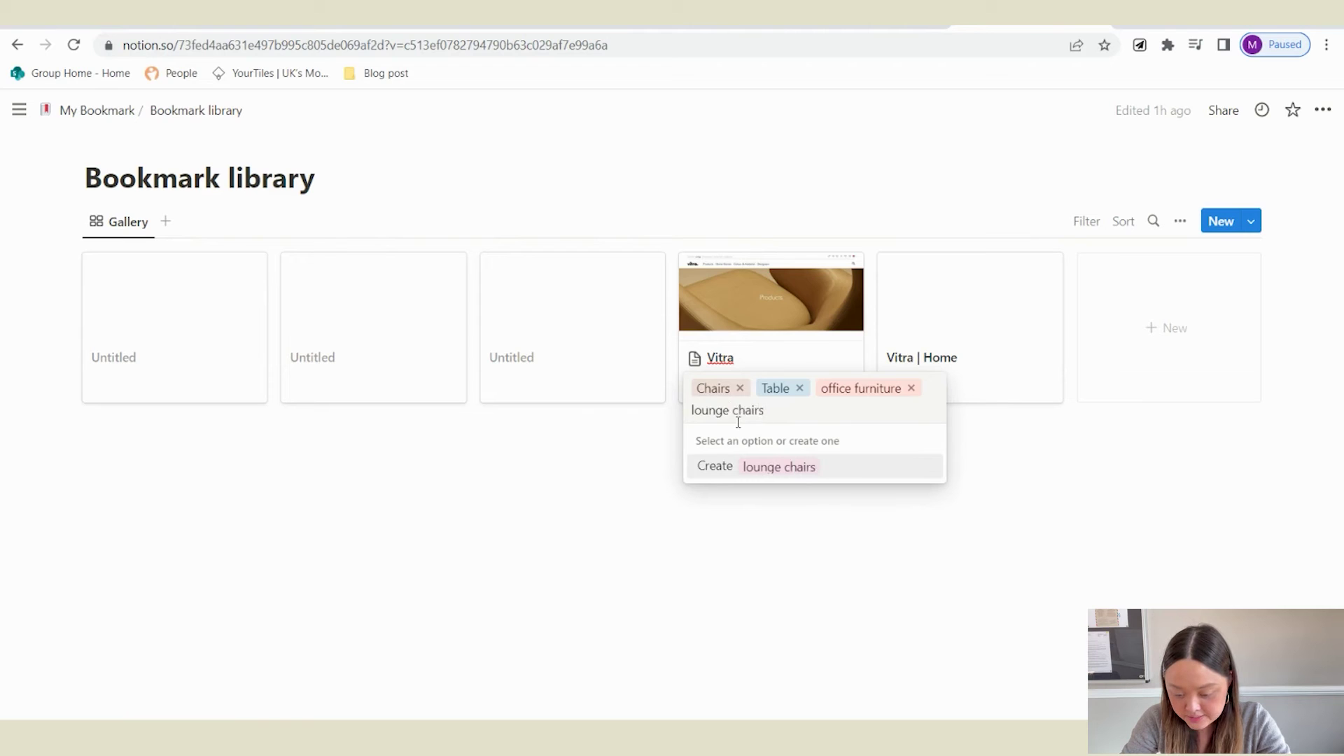
key(Return)
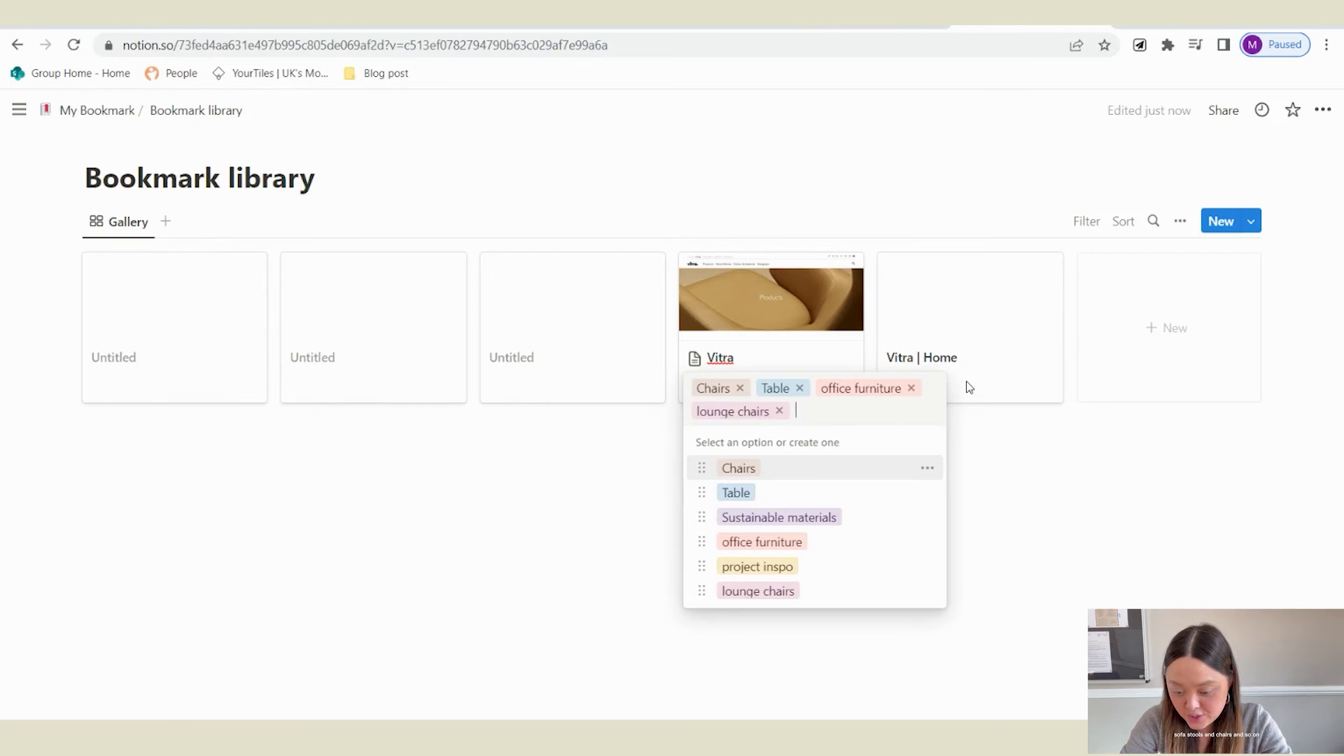
text(sofa)
key(Return)
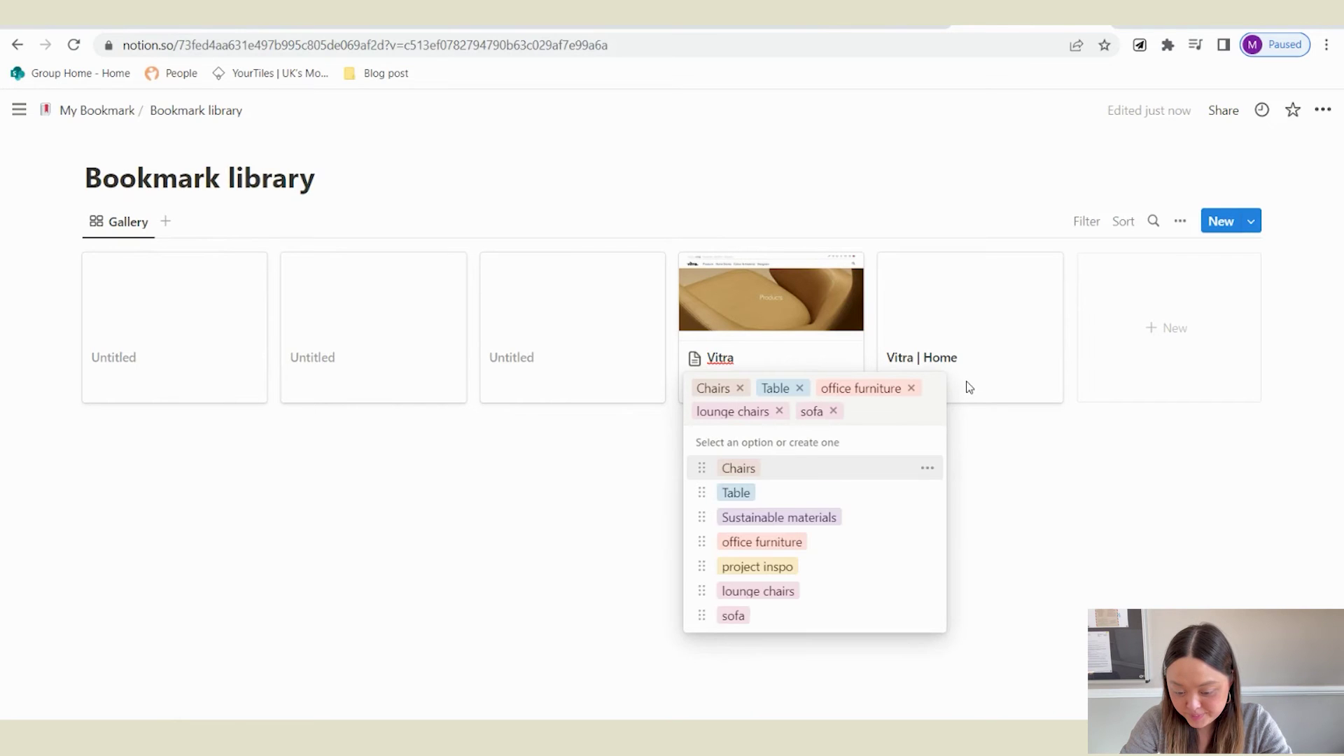
text(stools)
key(Return)
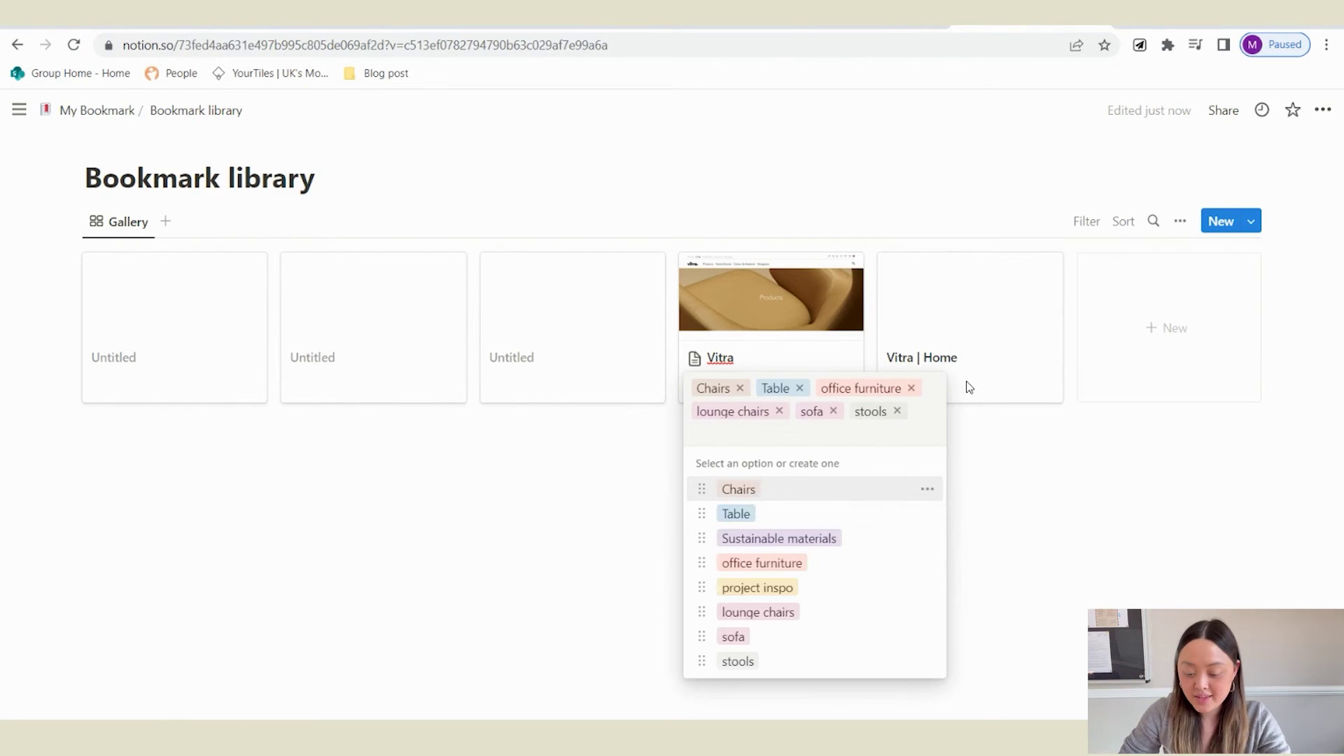
text(benches)
key(Return)
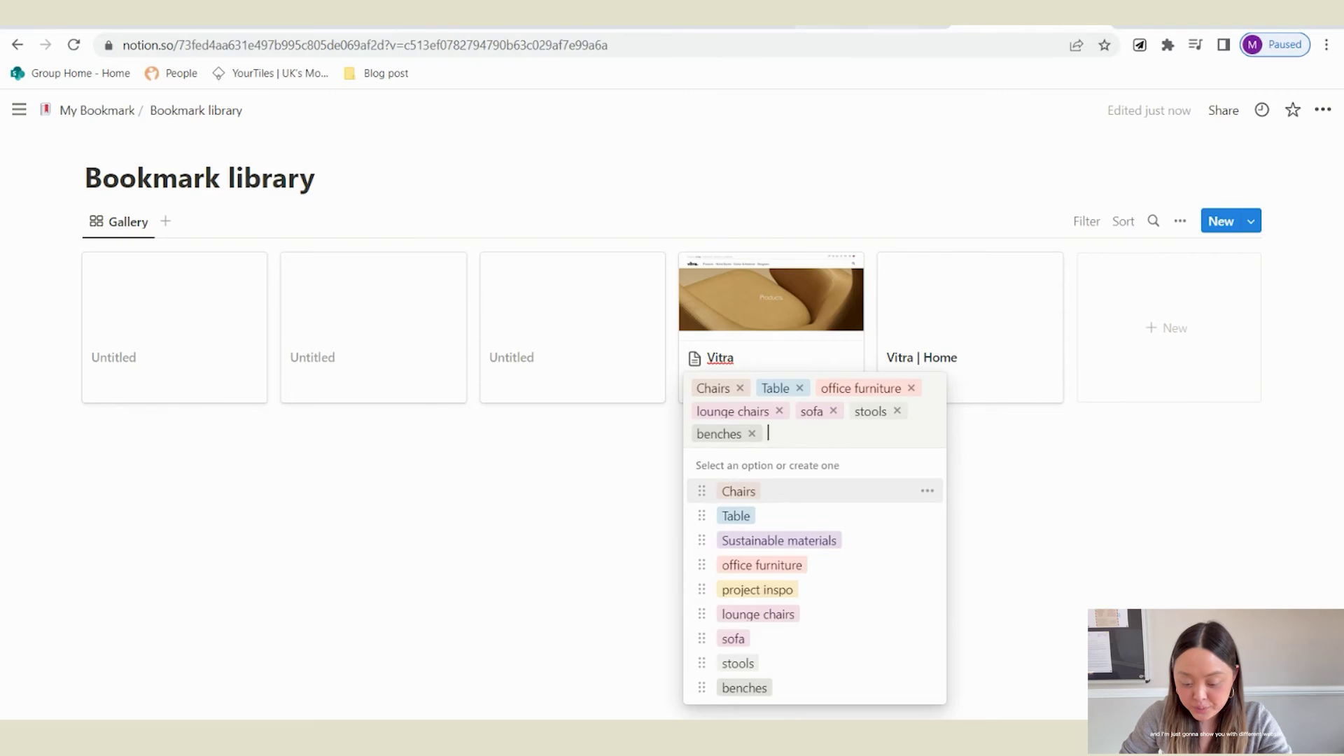
After checking the Vitra website, add a new 'light' tag and close the tag list
key(ctrl+Tab)
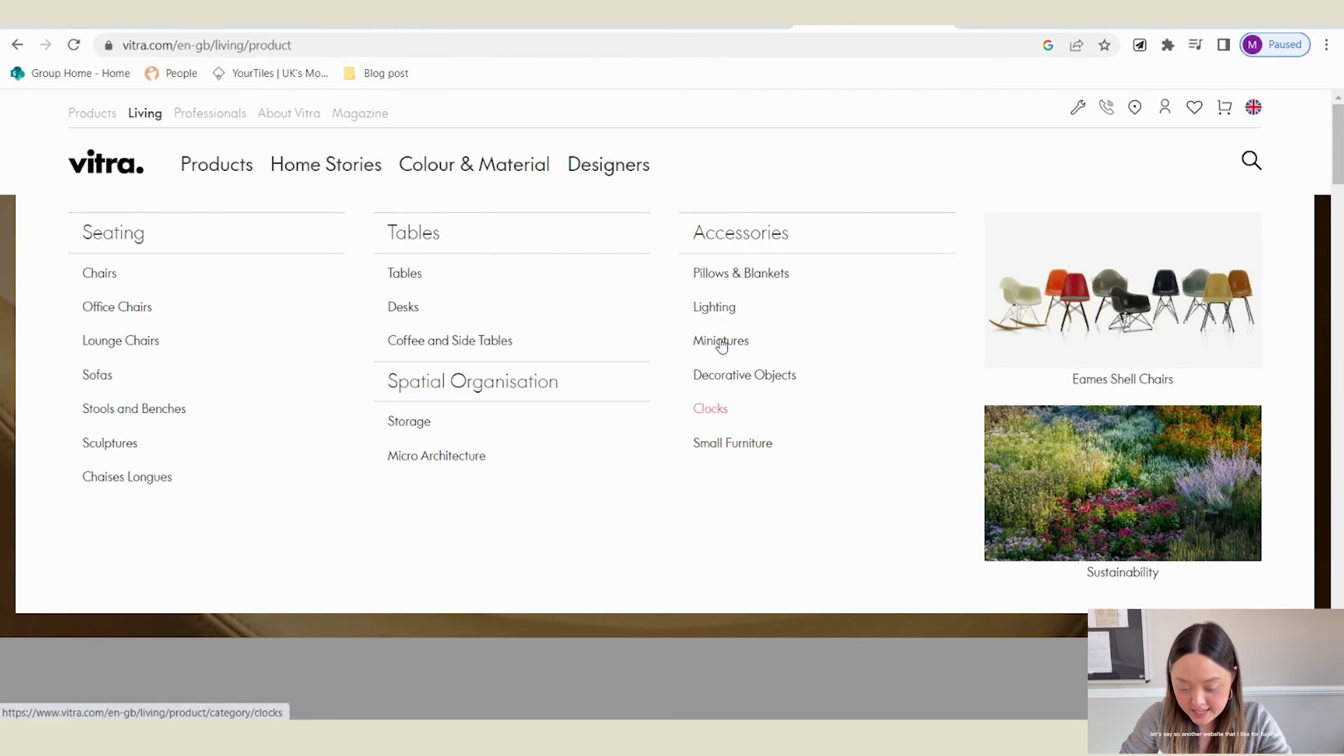
key(ctrl+shift+Tab)
text(light)
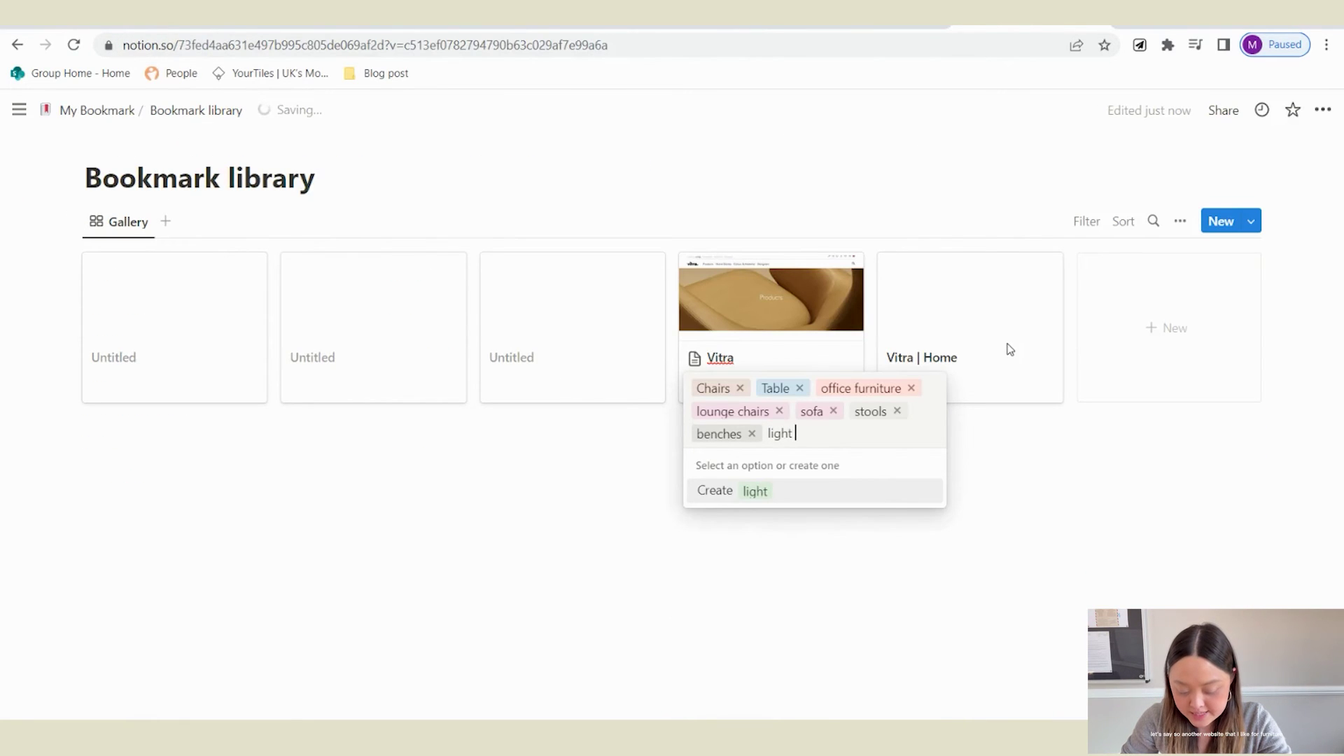
key(Return)
click(1041, 407)
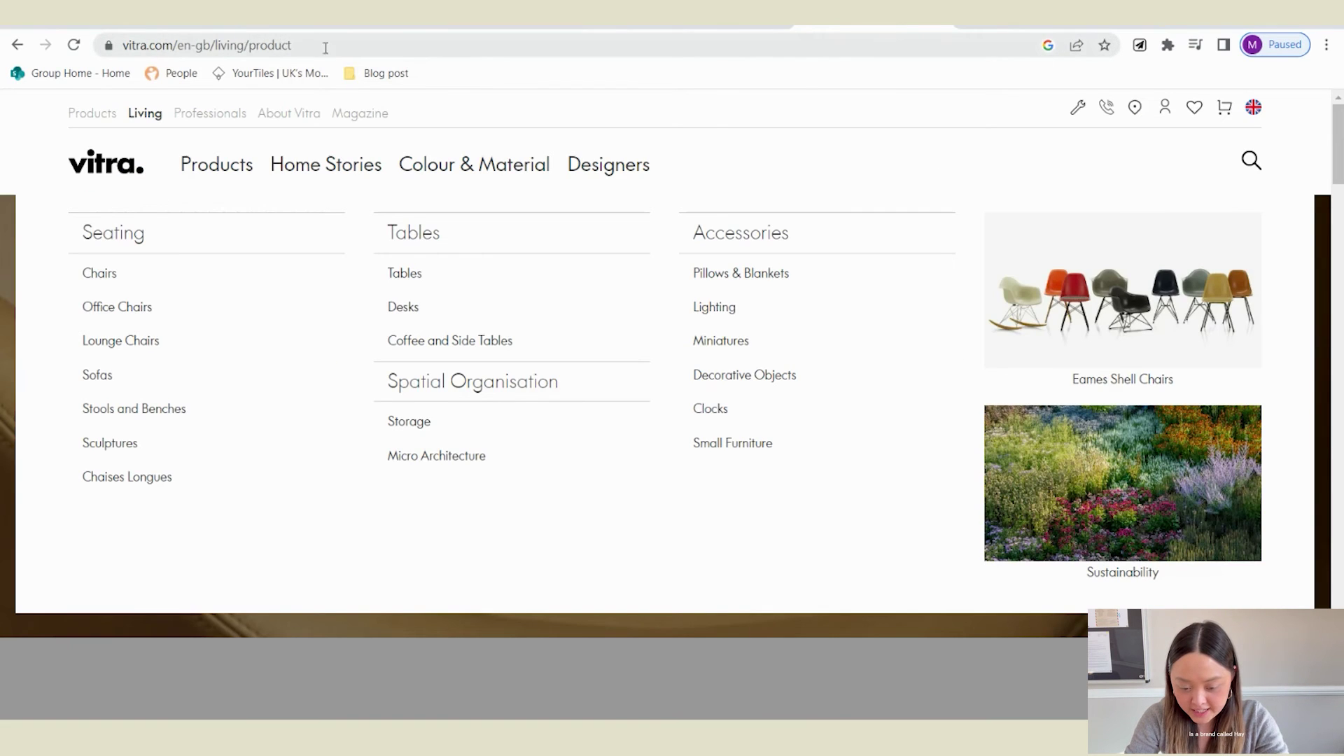
Search Google for 'hay', open HAY.dk with All countries, and glance at its product categories
click(328, 45)
text(hay)
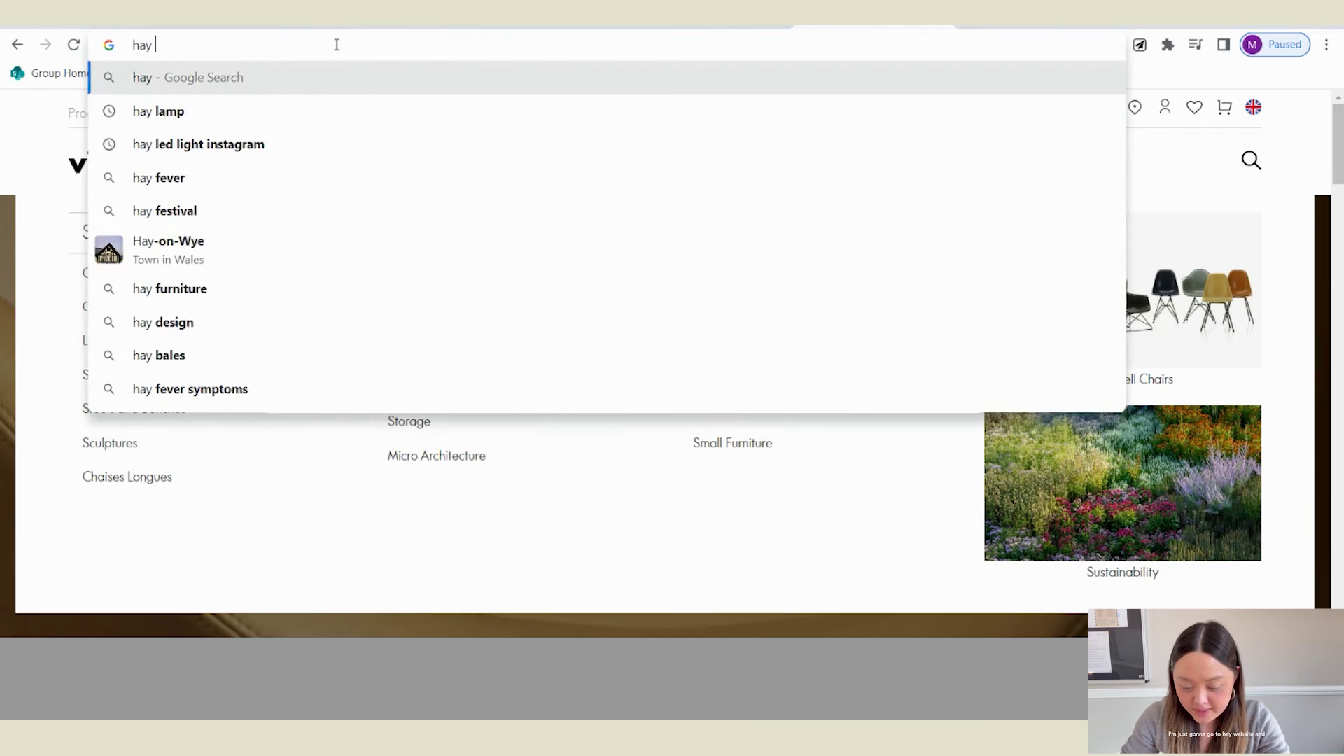
key(Return)
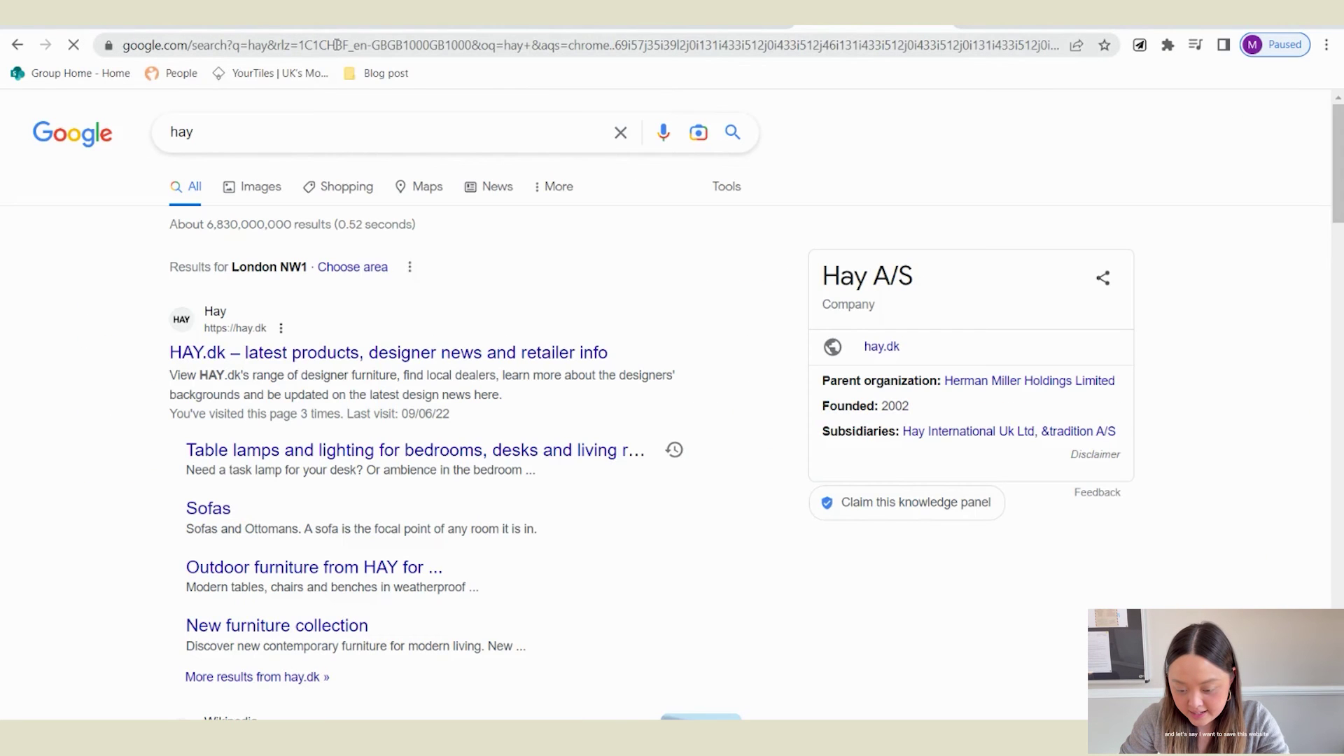
click(273, 350)
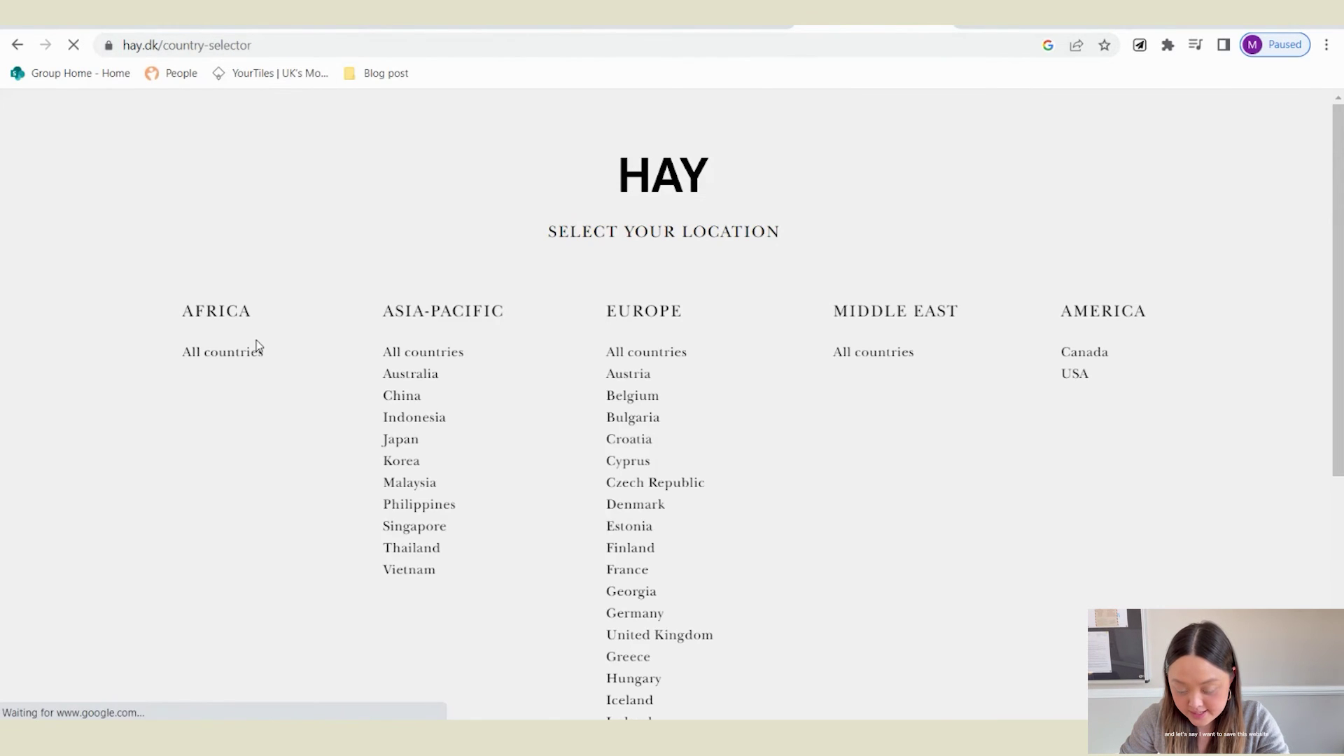
click(234, 358)
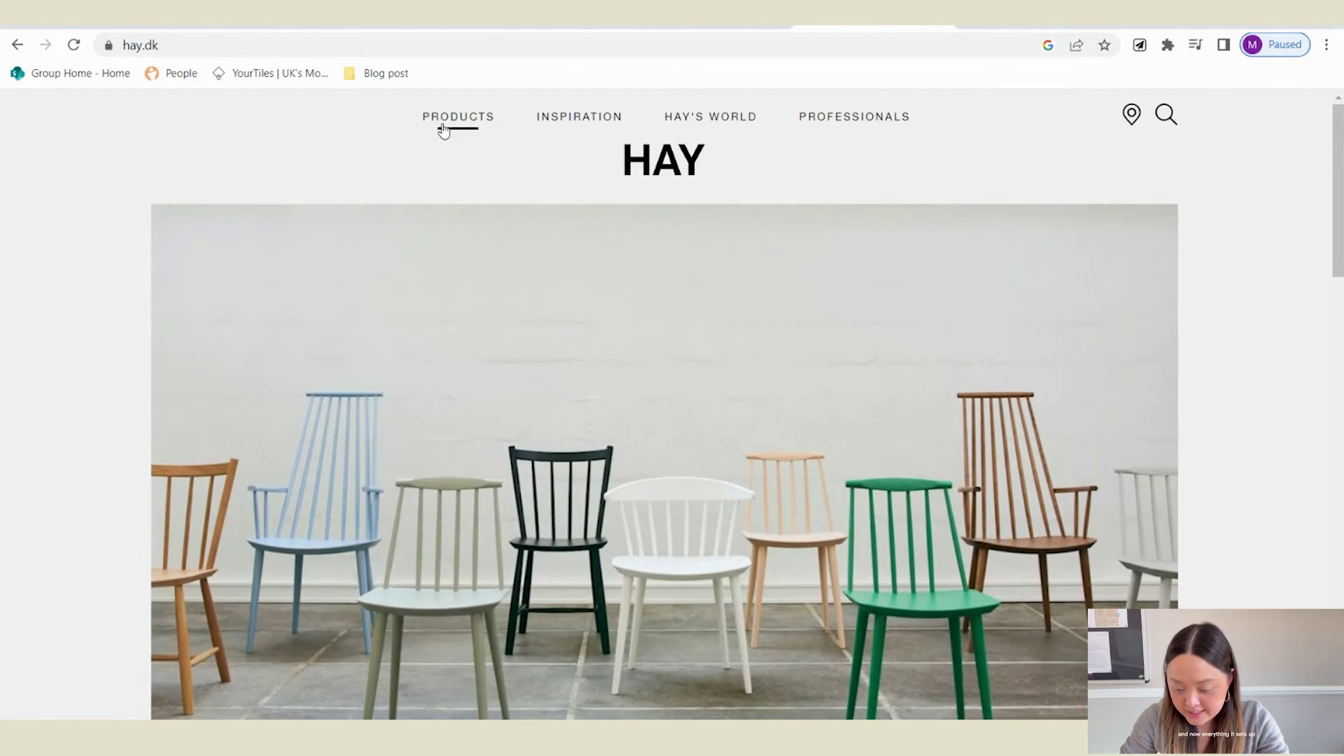
click(443, 129)
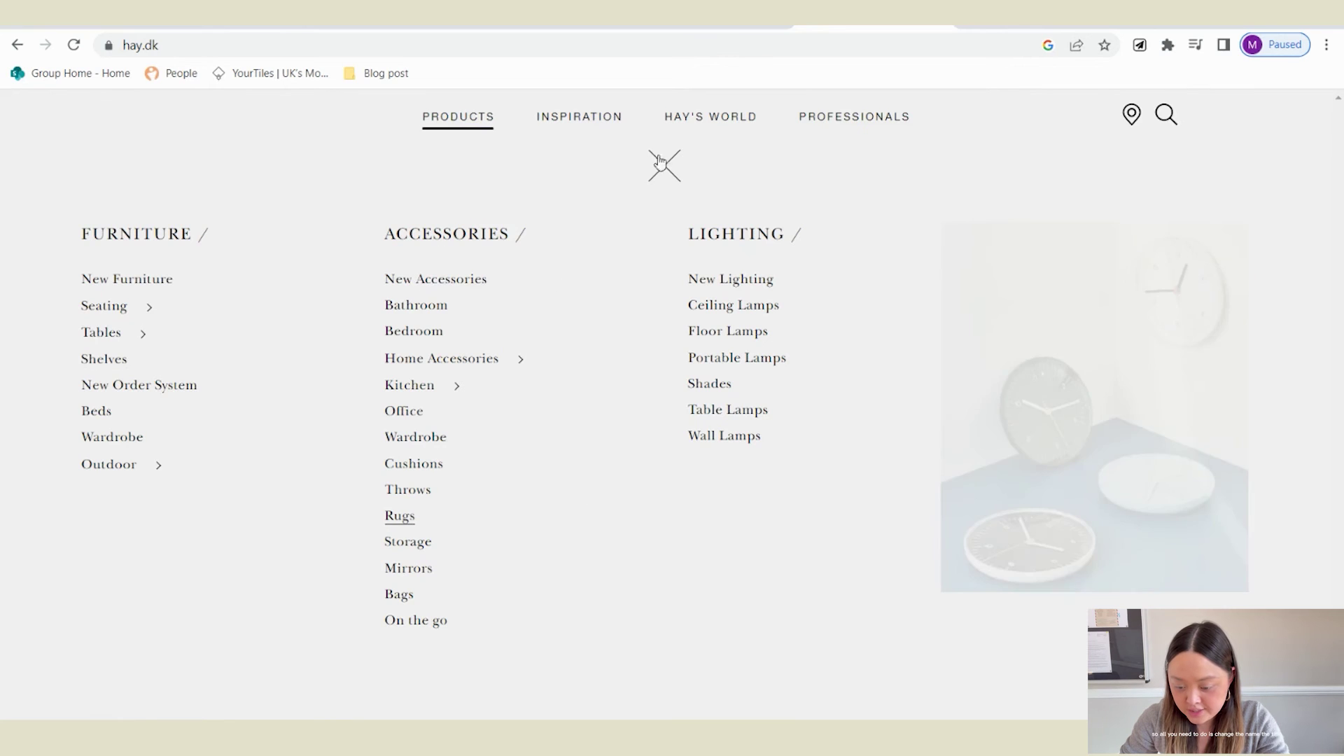
click(660, 162)
In the Save to Notion clipper, shorten the clip's name to 'HAY.'
click(1139, 46)
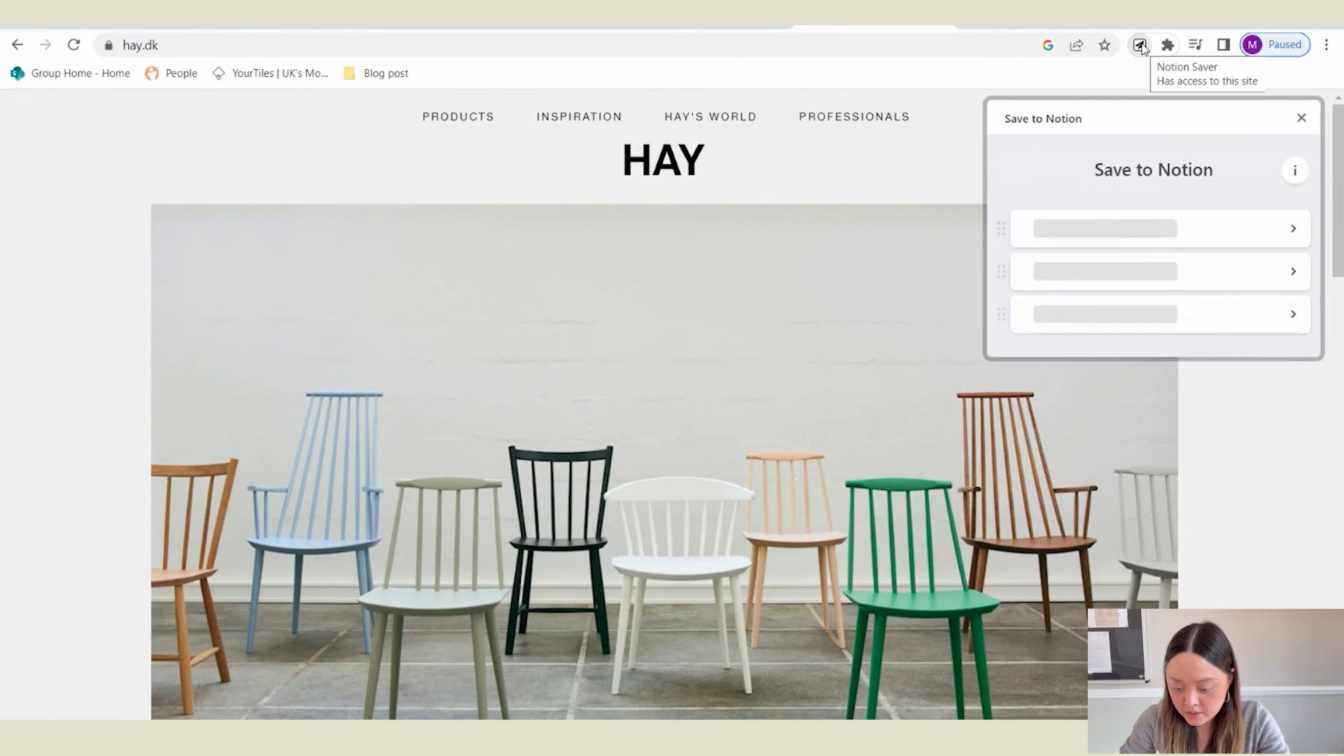
click(1042, 252)
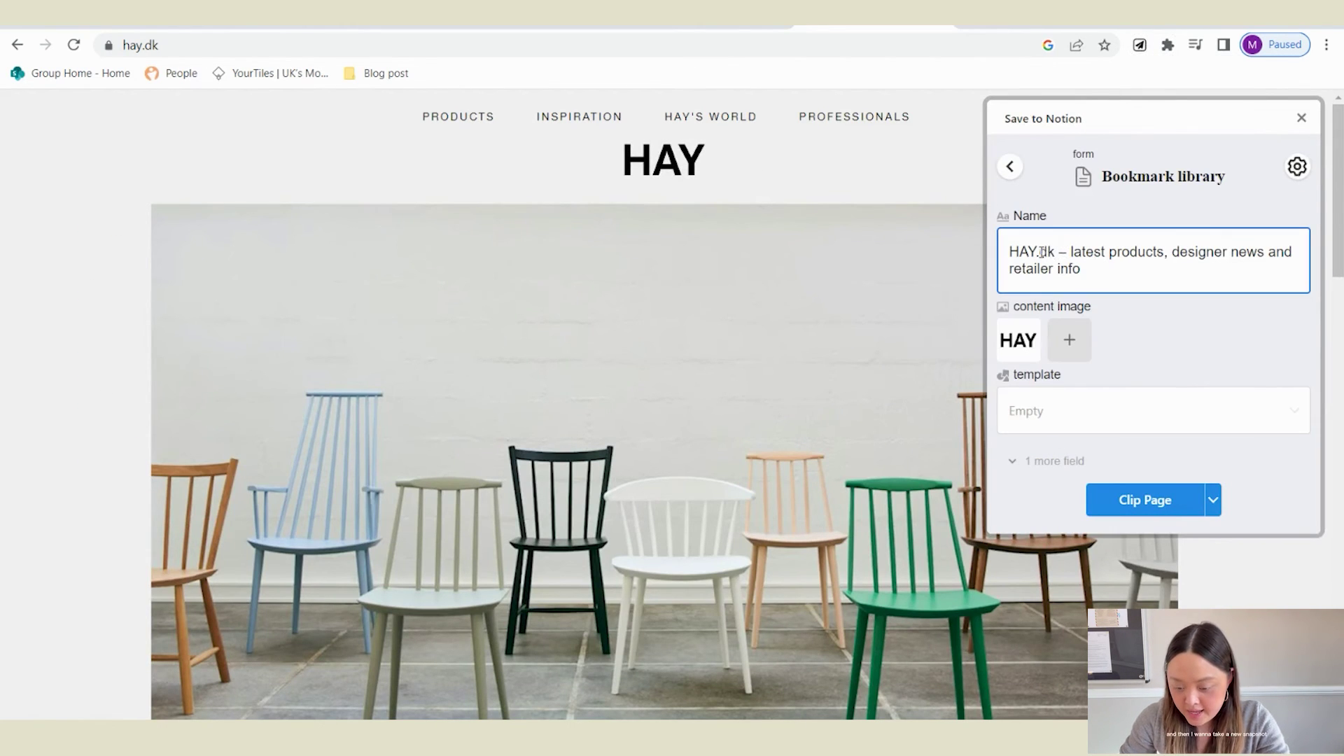
drag(1042, 252, 1093, 270)
key(BackSpace)
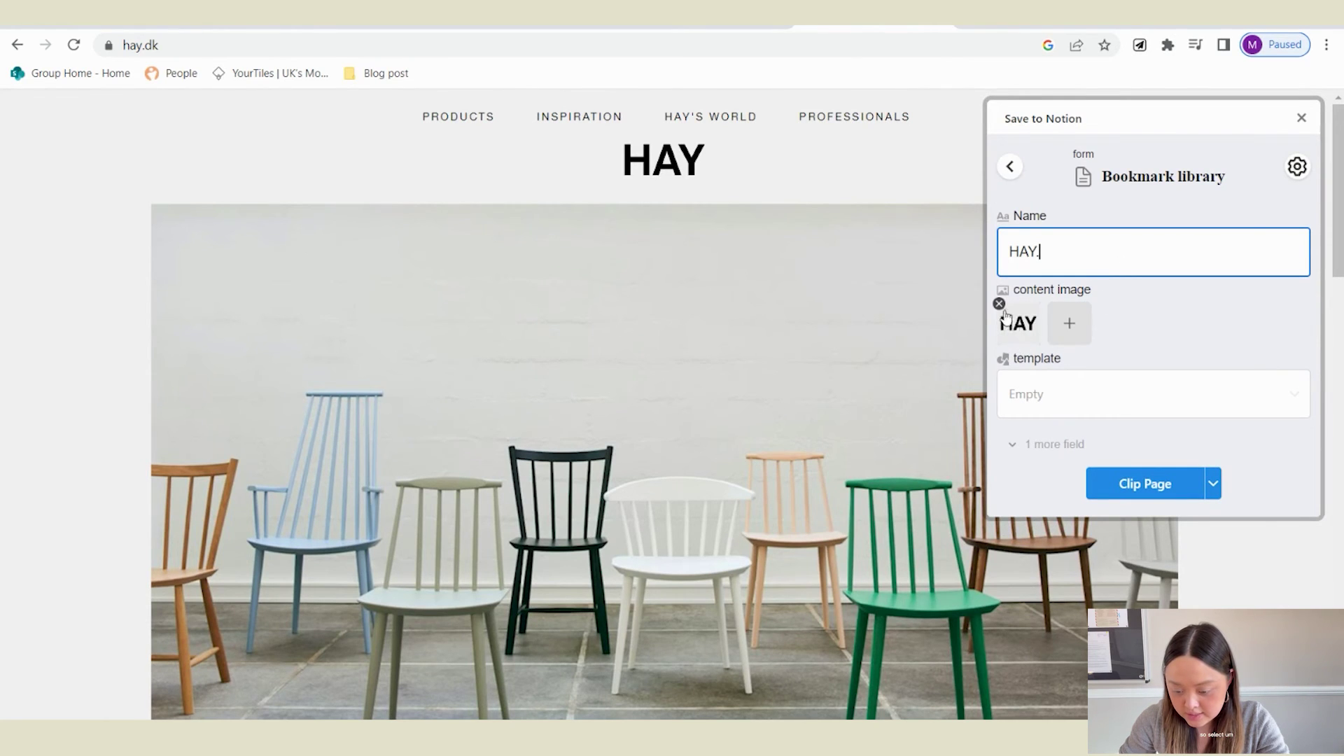
Replace the logo with a screenshot of the chairs, clip the page, then return to Notion
click(999, 304)
click(1018, 327)
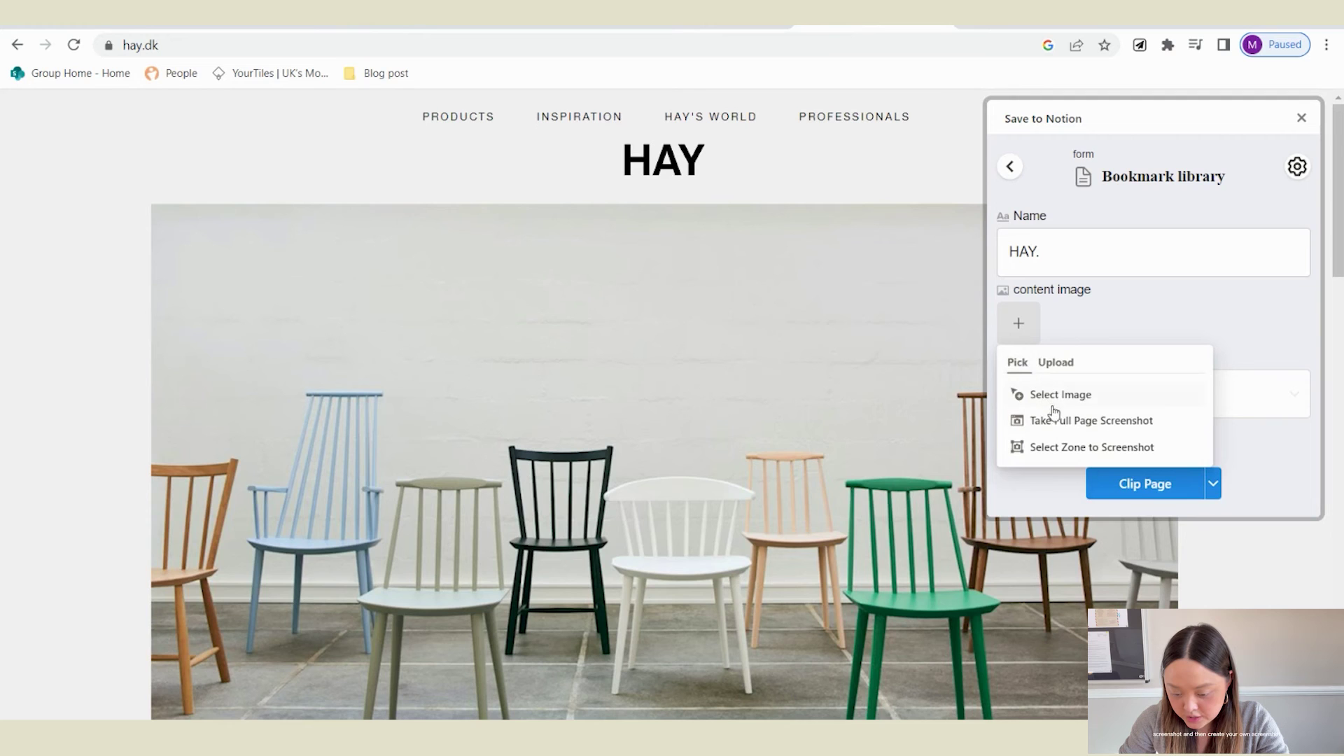
click(1063, 448)
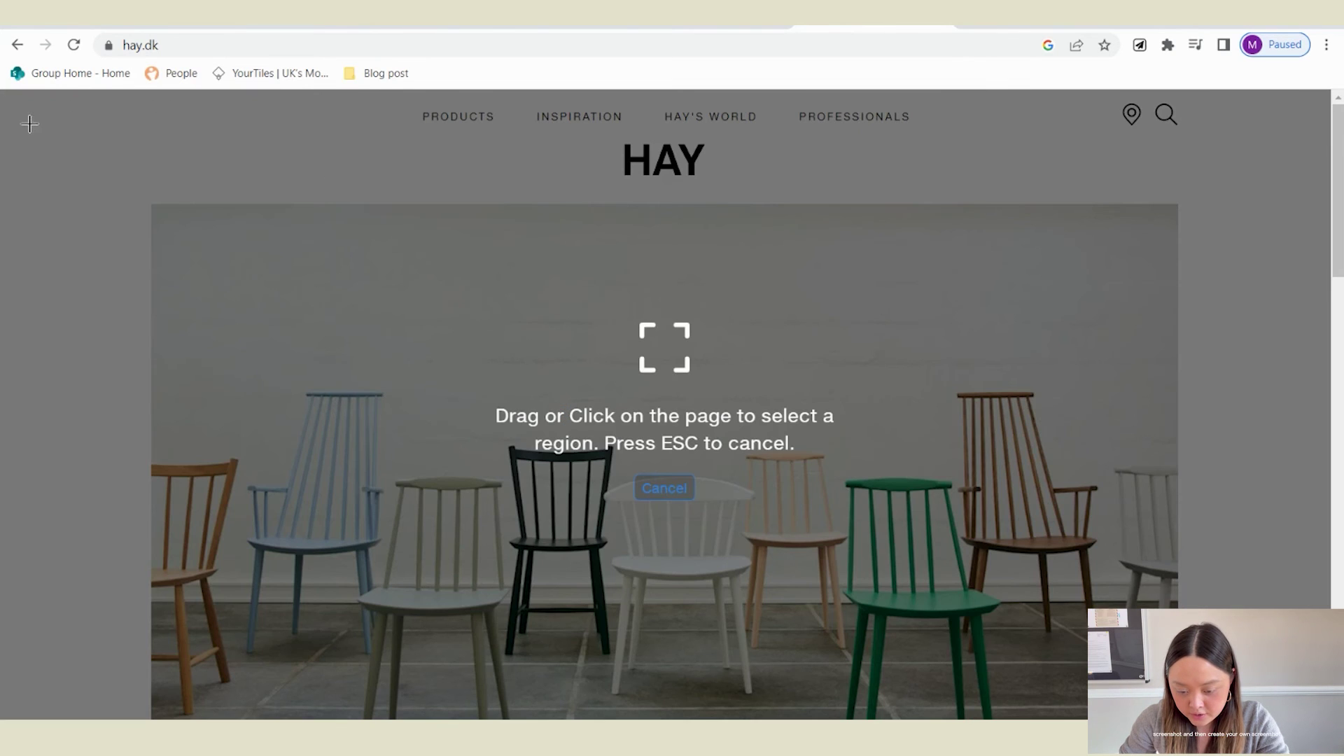
drag(31, 106, 1312, 714)
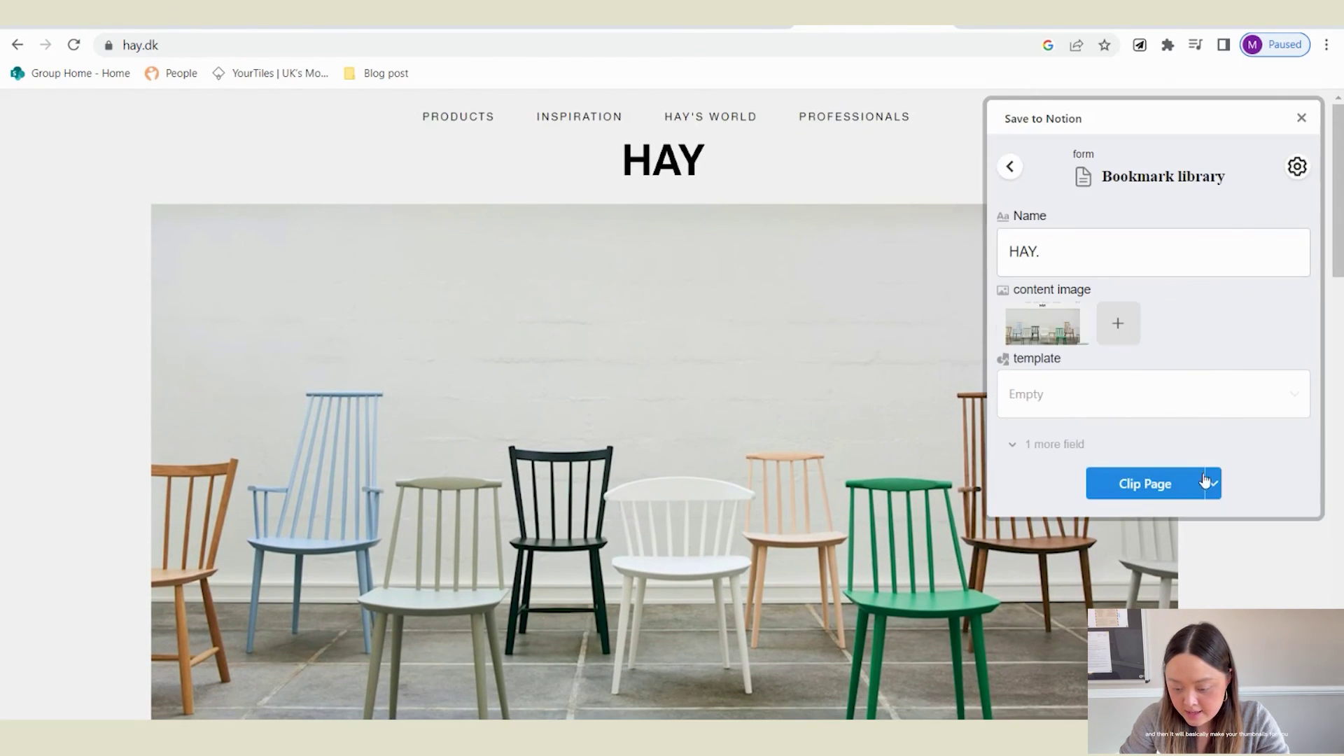
click(1158, 487)
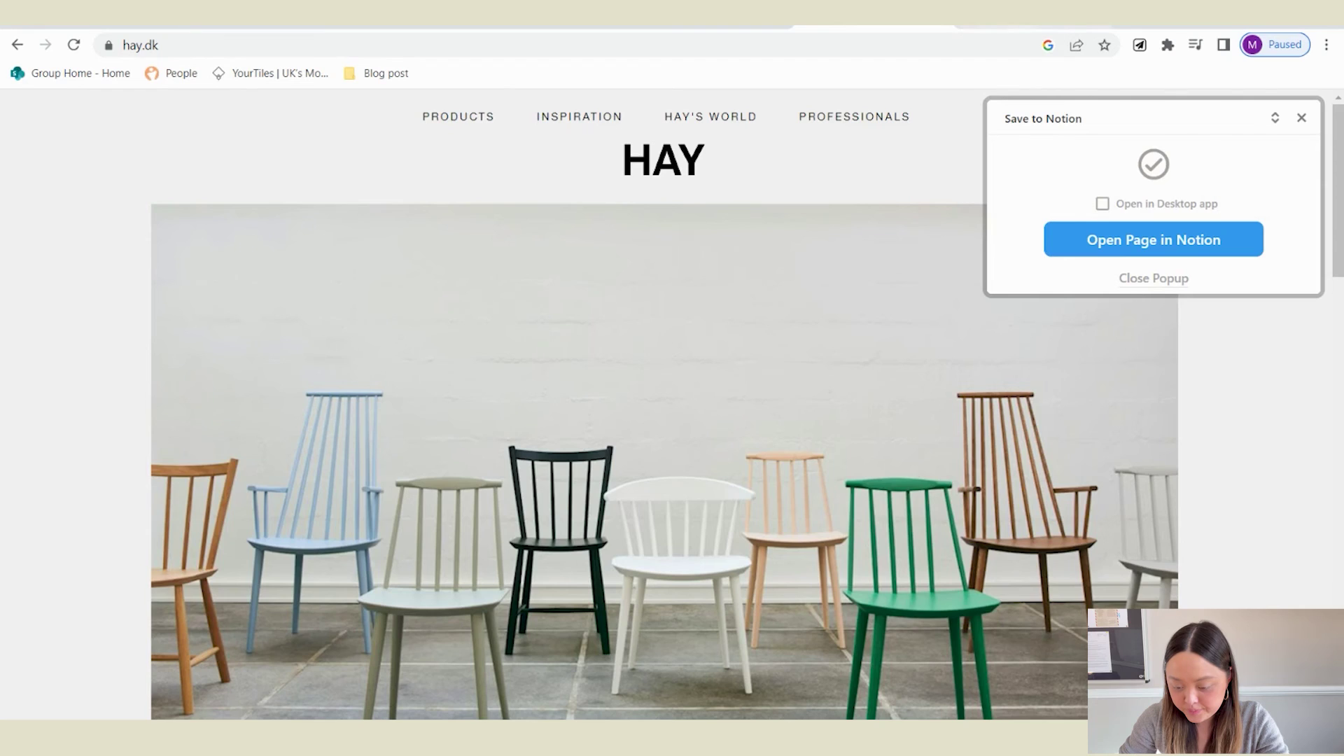
key(ctrl+Tab)
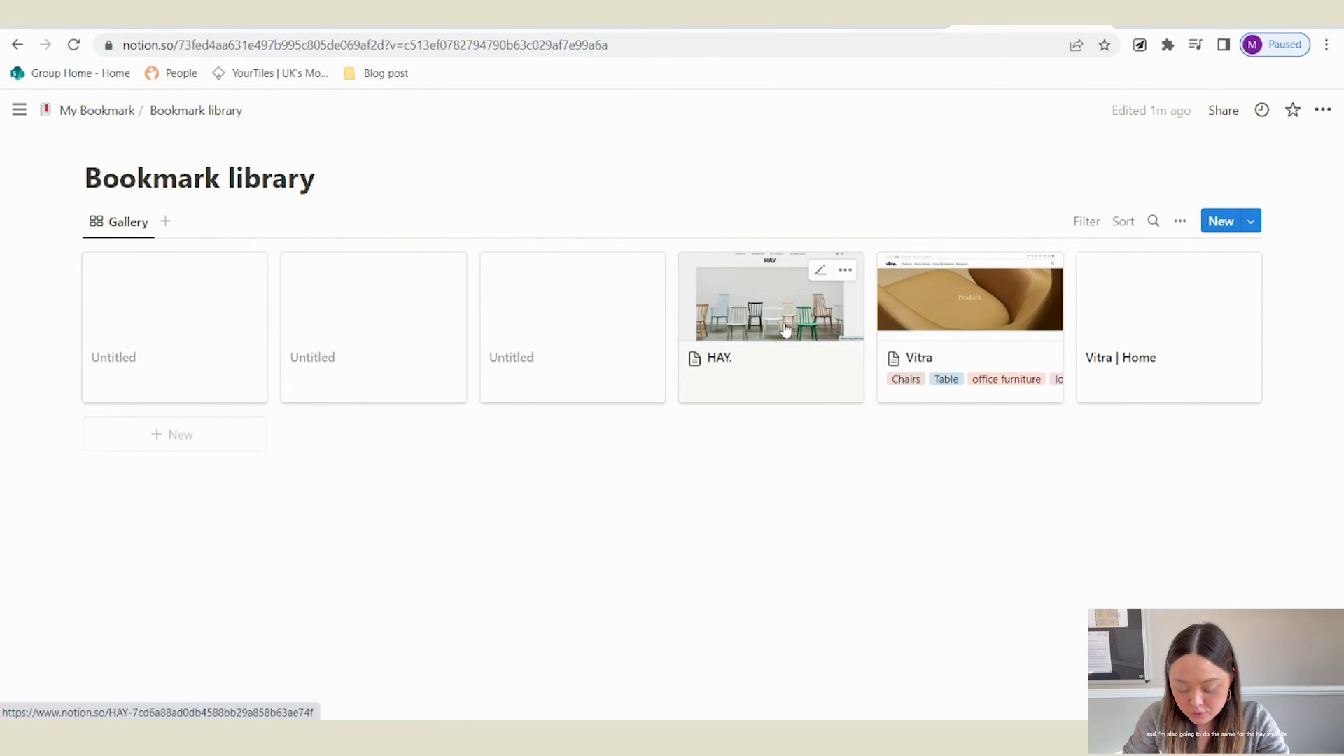
Give the HAY. card the existing tags Chairs, Table, office furniture, sofa, stools, benches and light
click(820, 271)
click(726, 383)
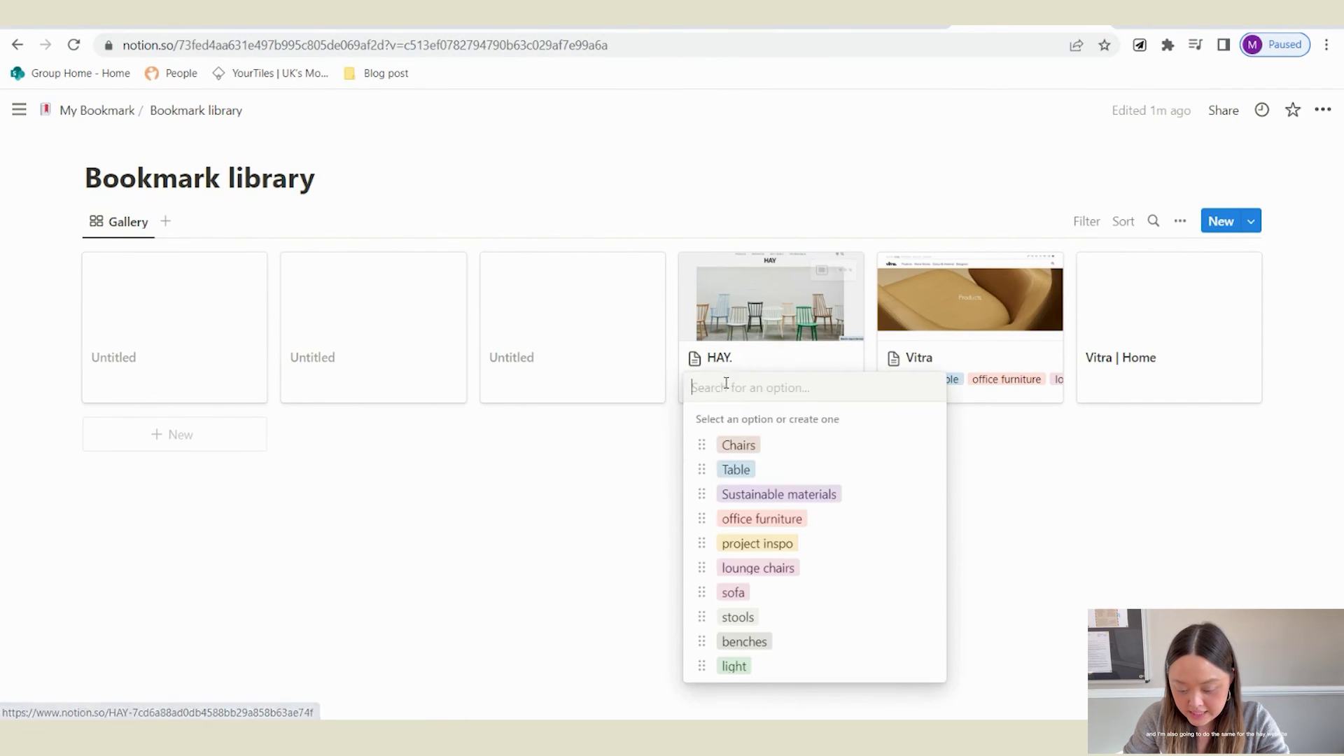
click(733, 445)
click(736, 470)
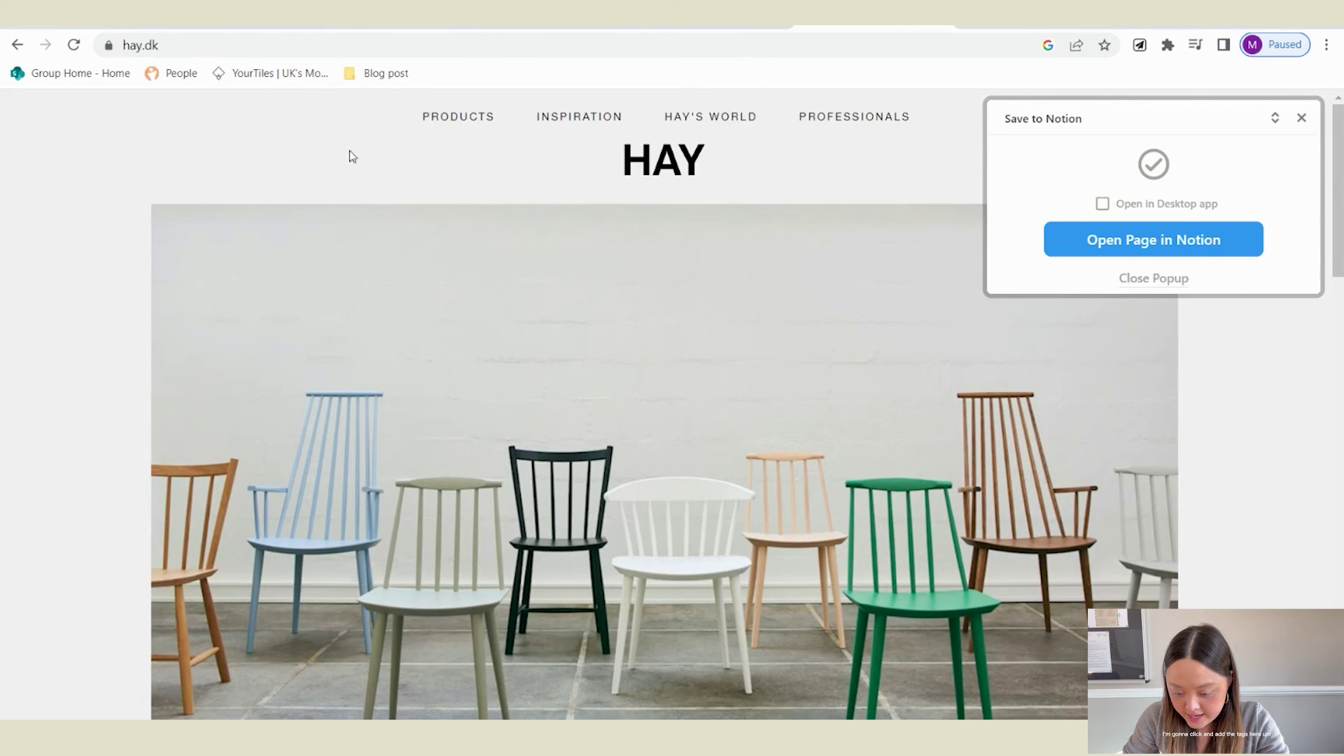
click(458, 116)
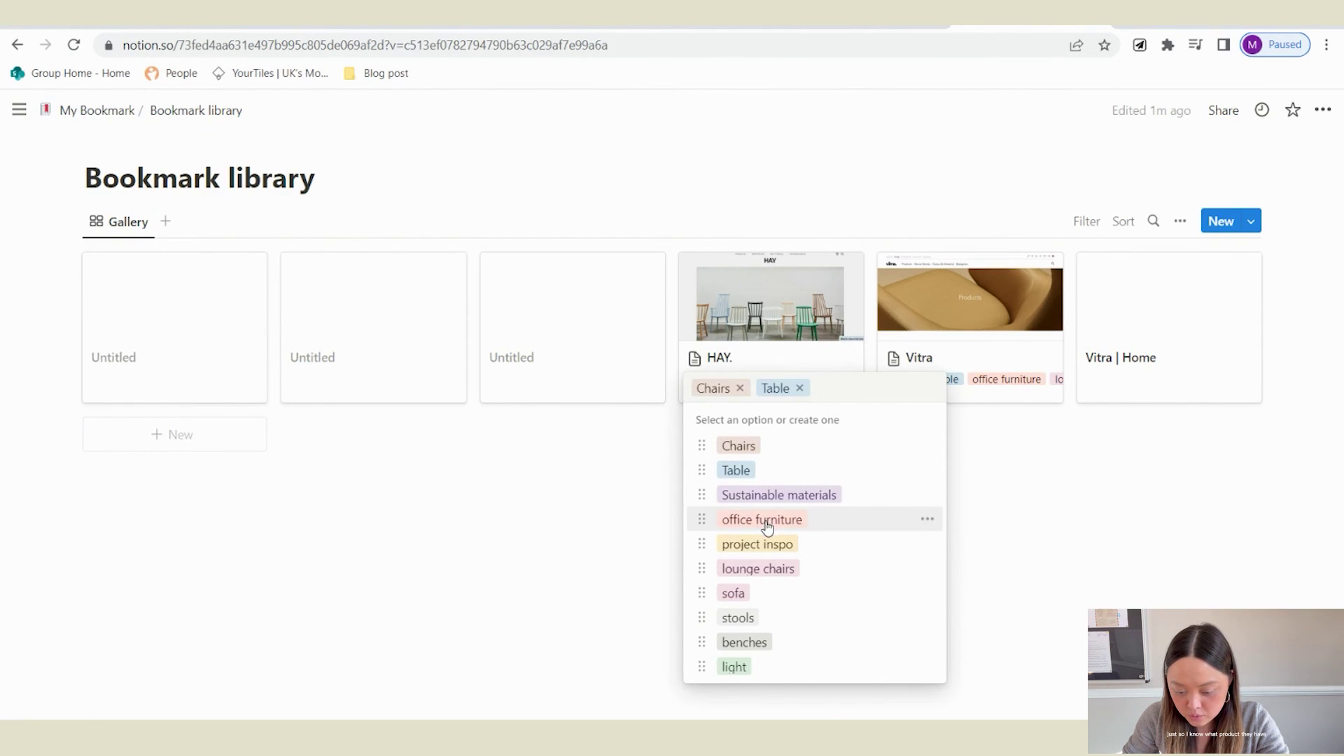
click(766, 522)
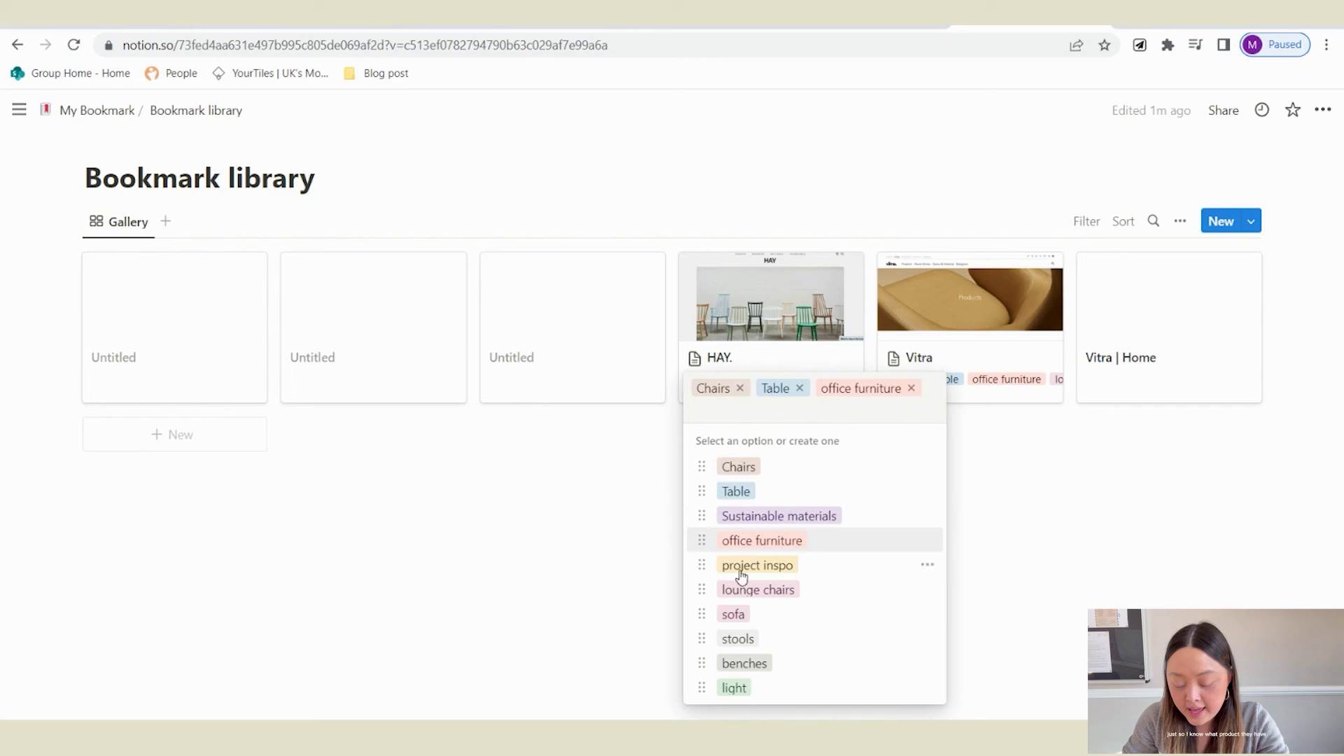
click(736, 620)
click(748, 643)
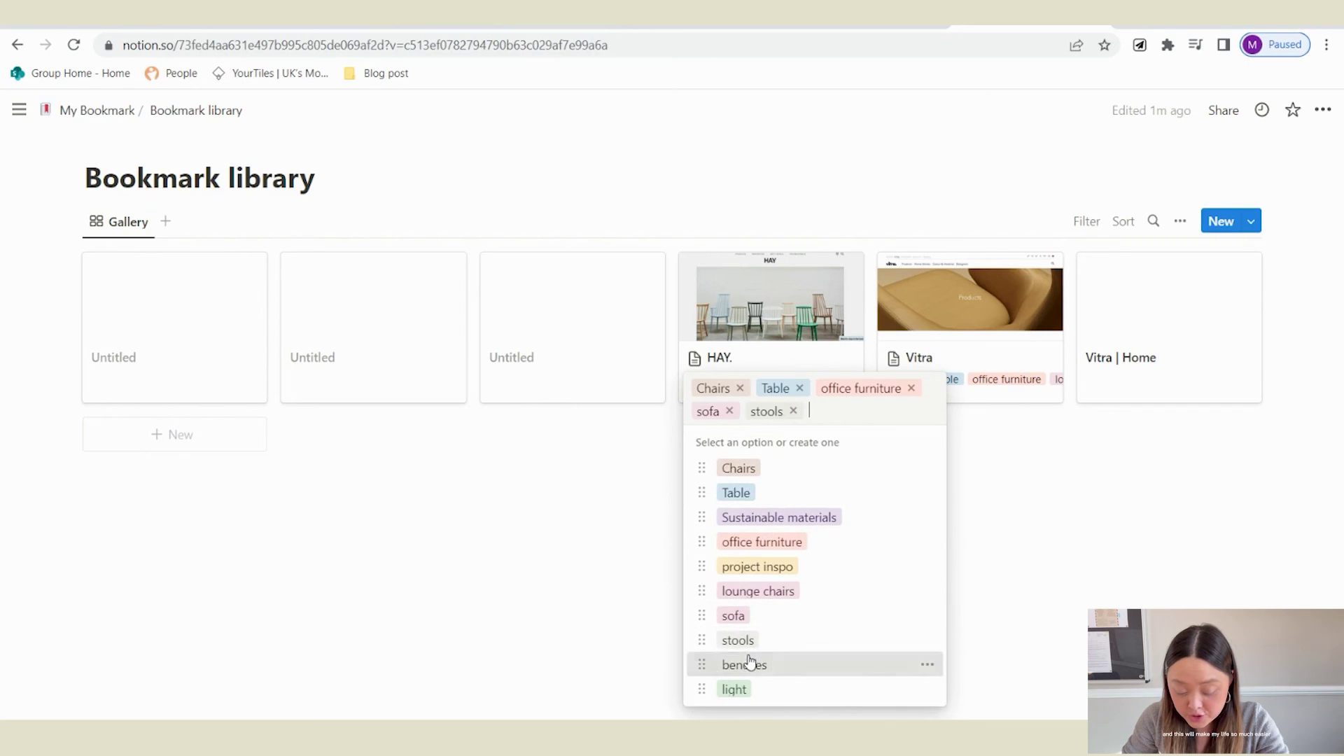
click(749, 659)
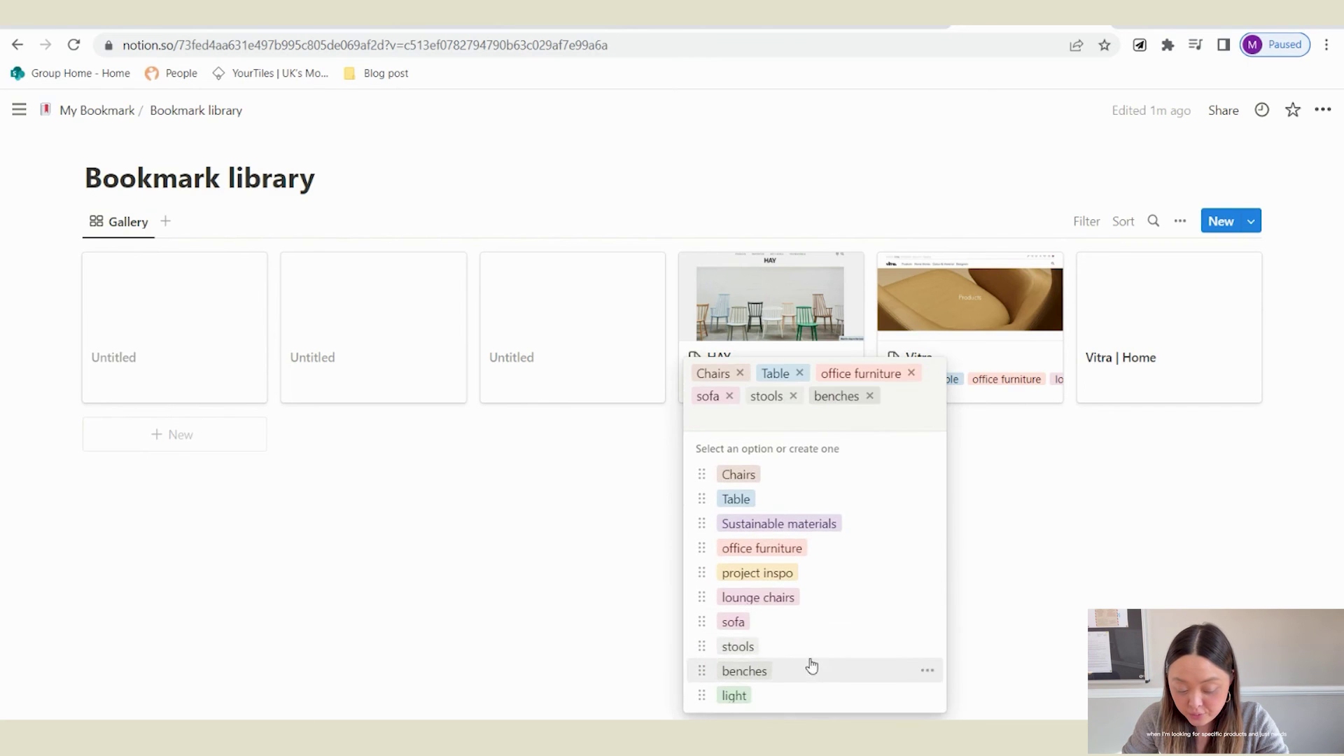
click(735, 697)
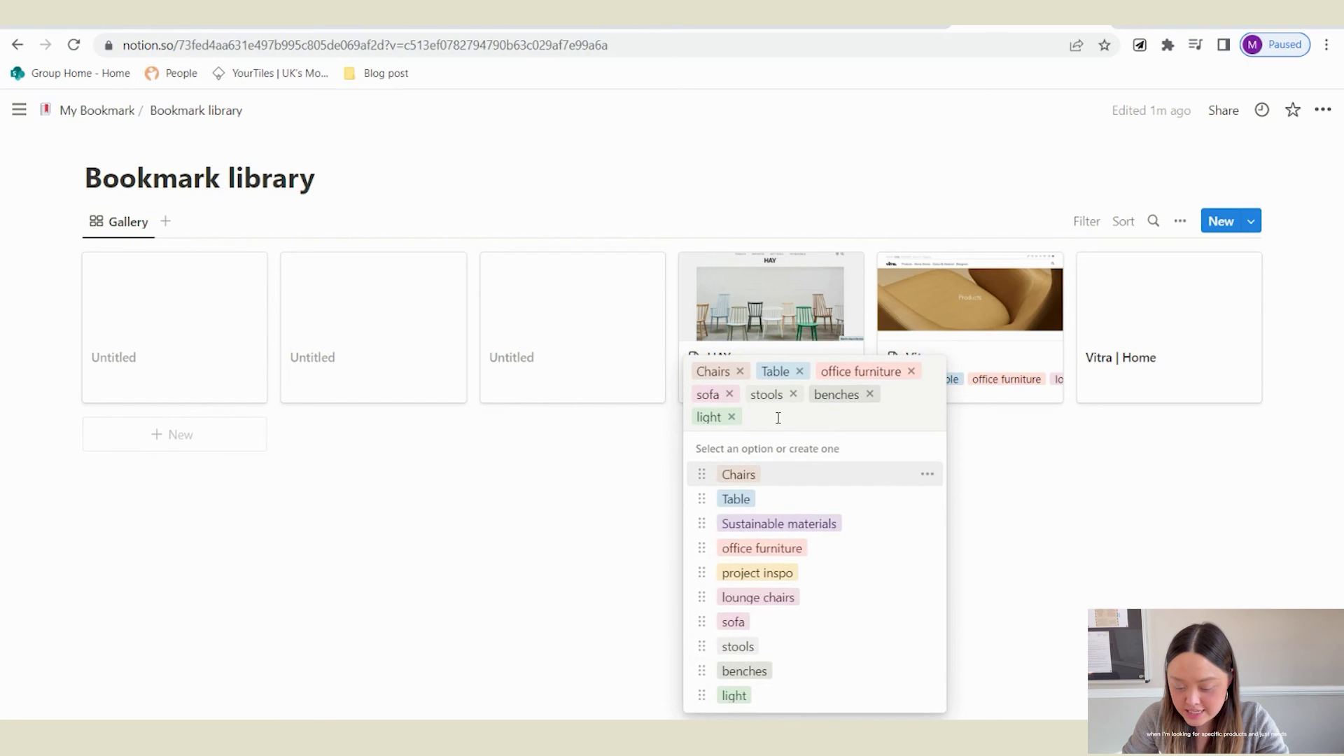
Create new 'bed' and 'wardrobe' tags on the HAY. card and close the tag list
text(bed)
key(Return)
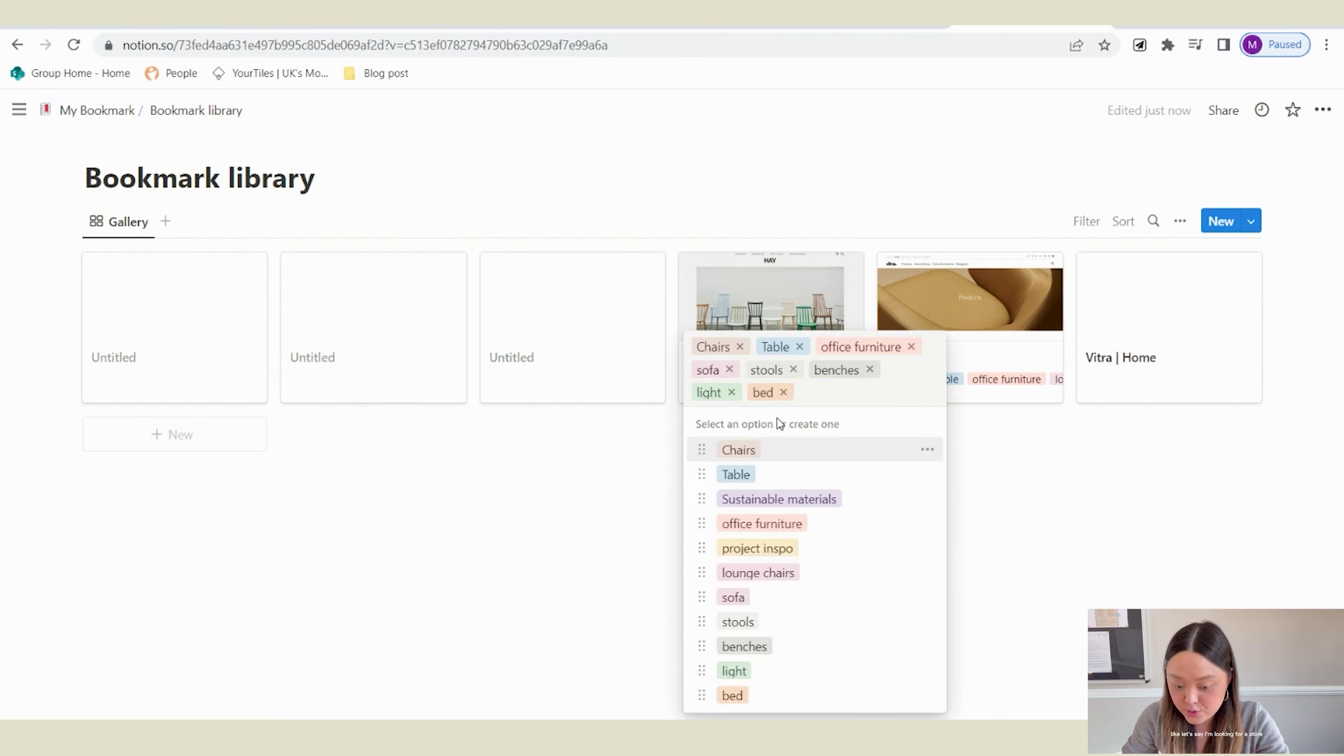
text(ward)
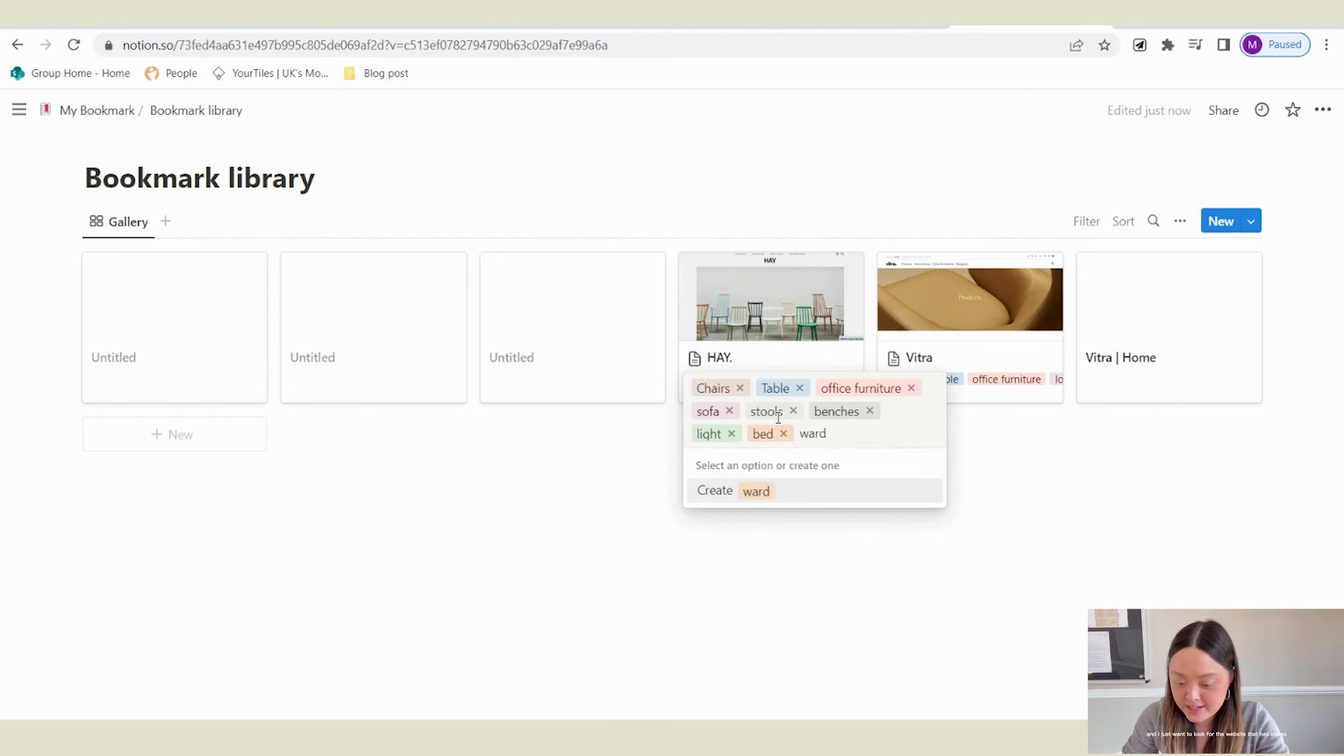
text(robe)
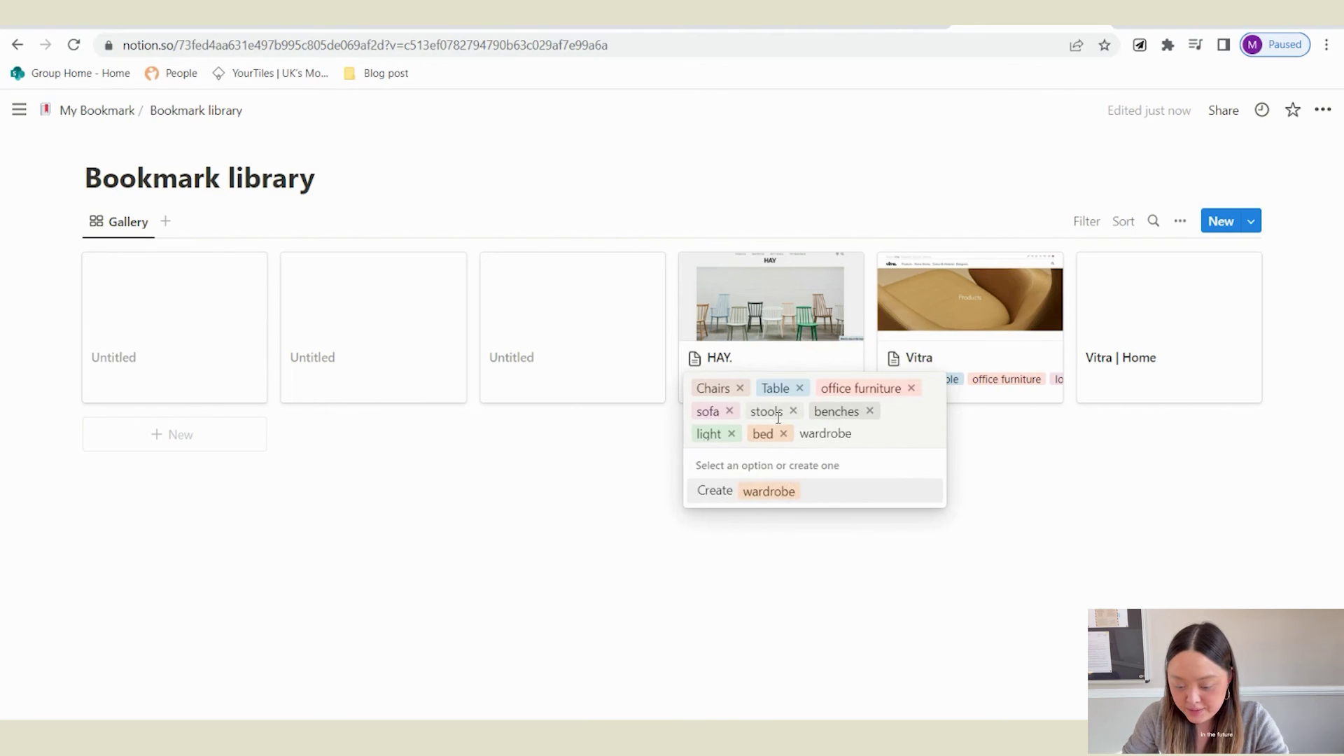
key(Return)
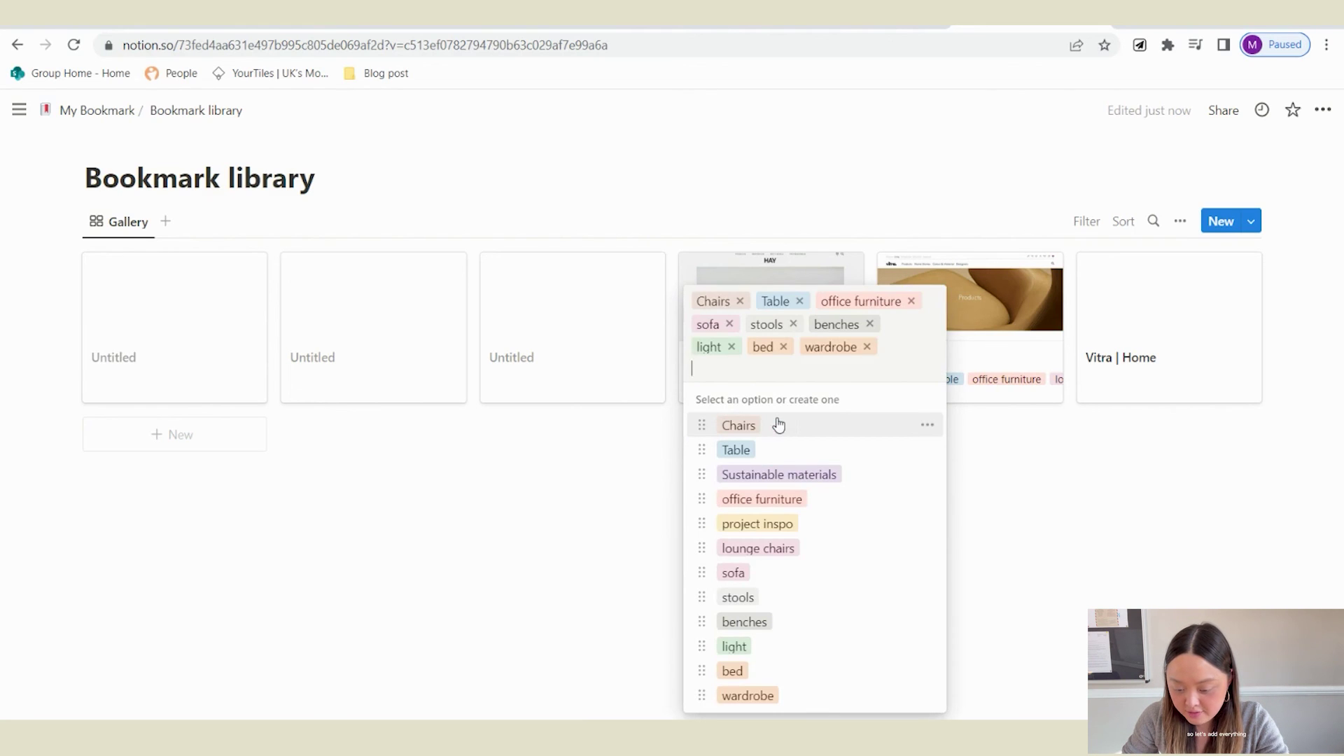
click(1016, 471)
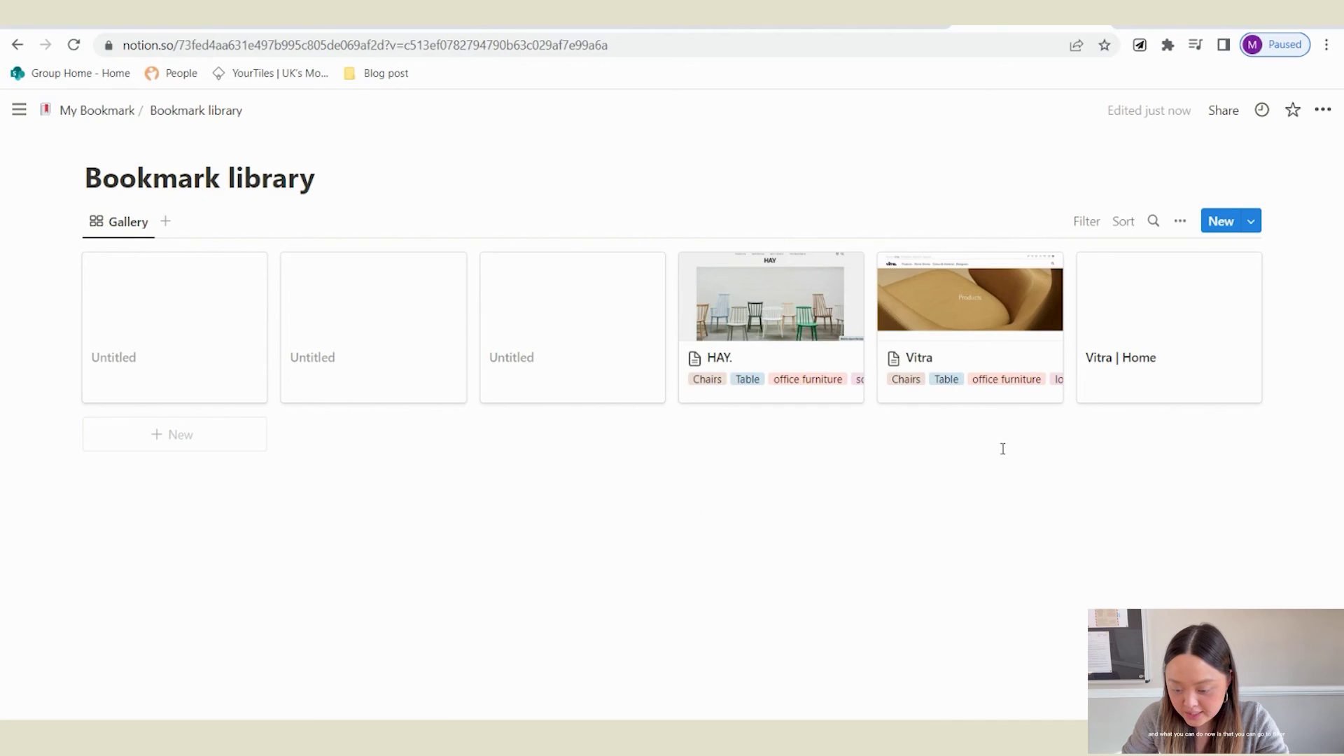
Add a Tags filter set to 'bed' so the gallery shows only the HAY. card
click(1085, 222)
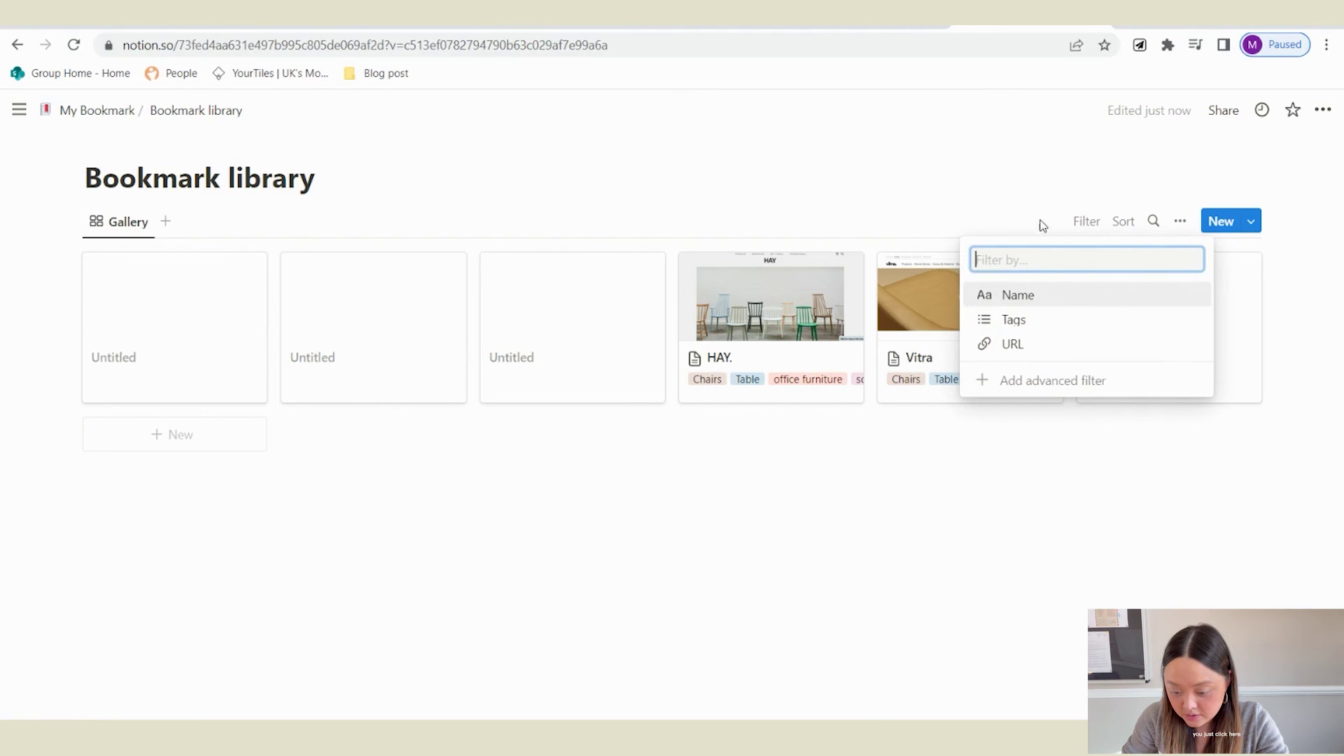
click(1034, 320)
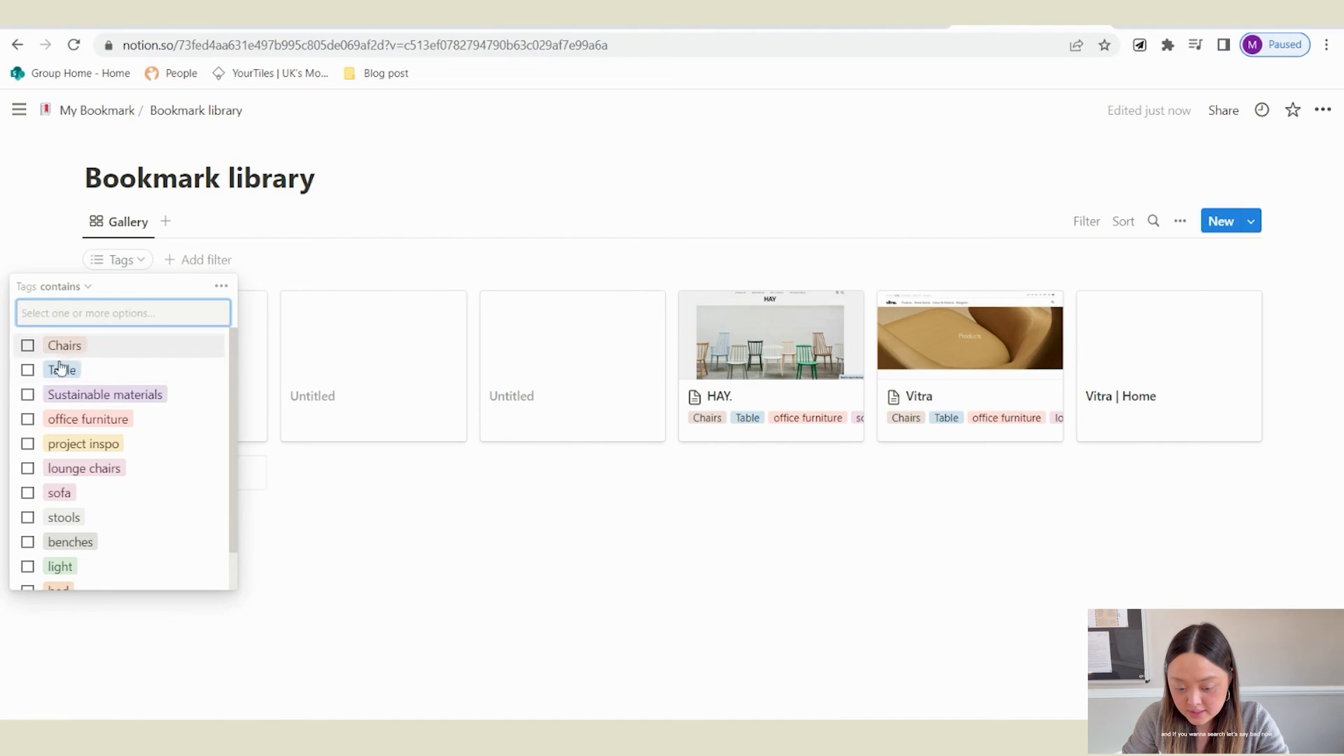
scroll(92, 513, down, 1)
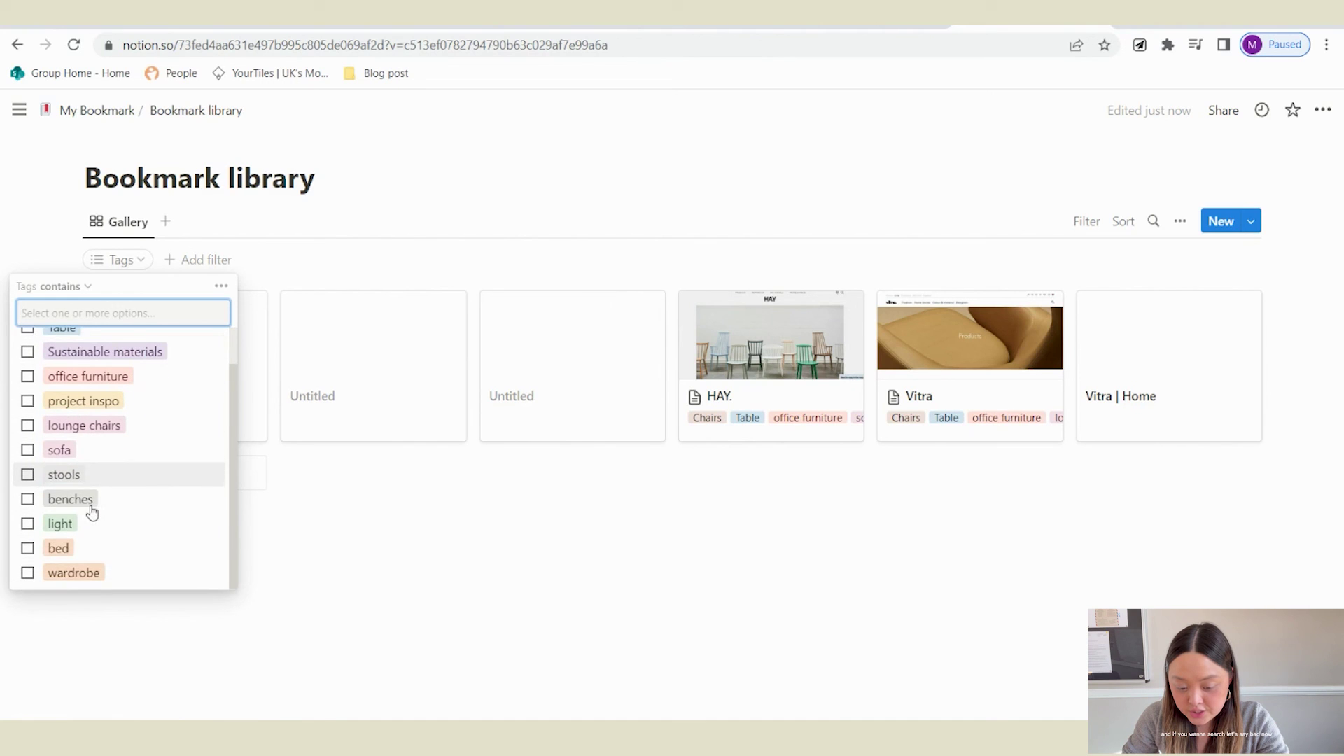
click(59, 547)
click(648, 350)
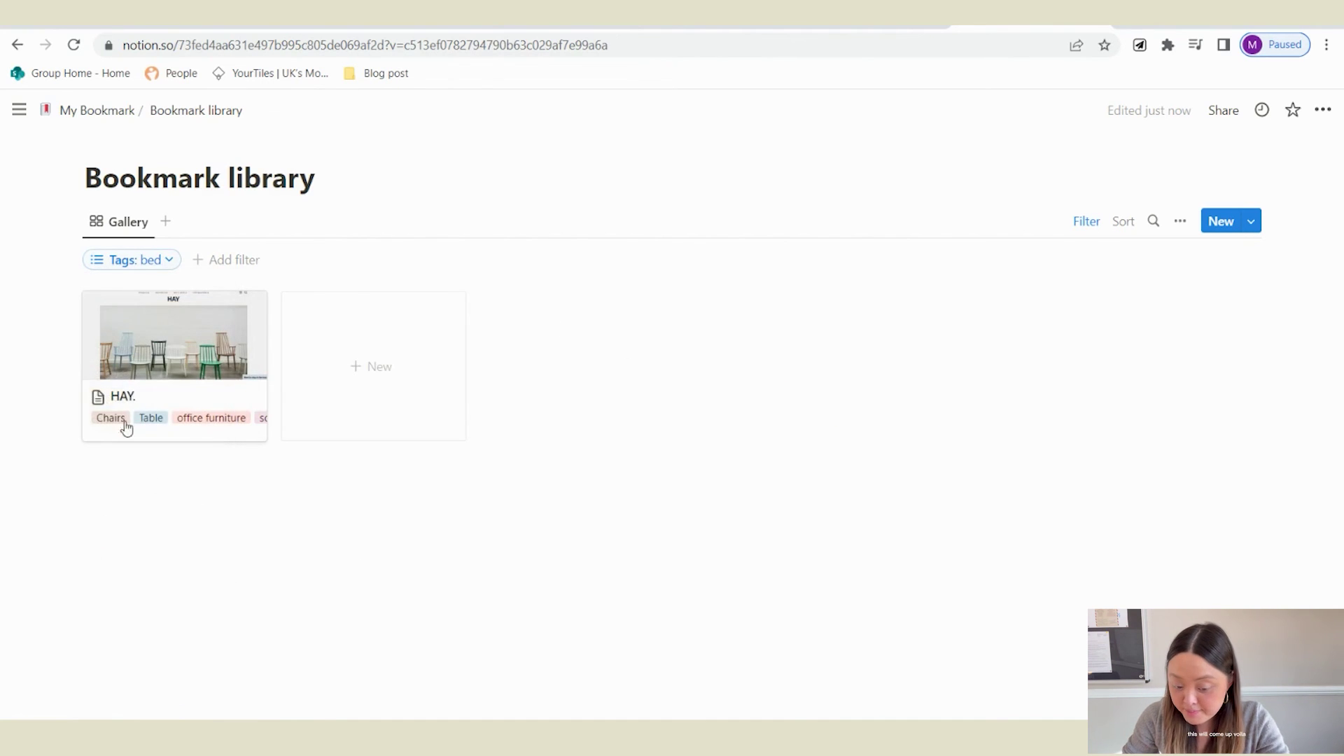